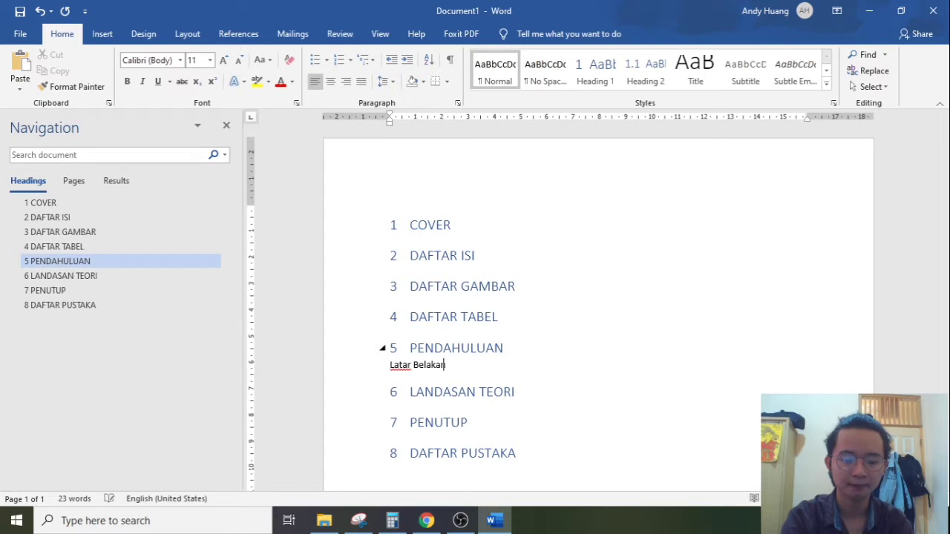
# Enter Latar Belakang and Rumusan Masalah as lines under PENDAHULUAN, and Teori 1 and Teori 2 under LANDASAN TEORI
pyautogui.write('g')
pyautogui.press('Return')
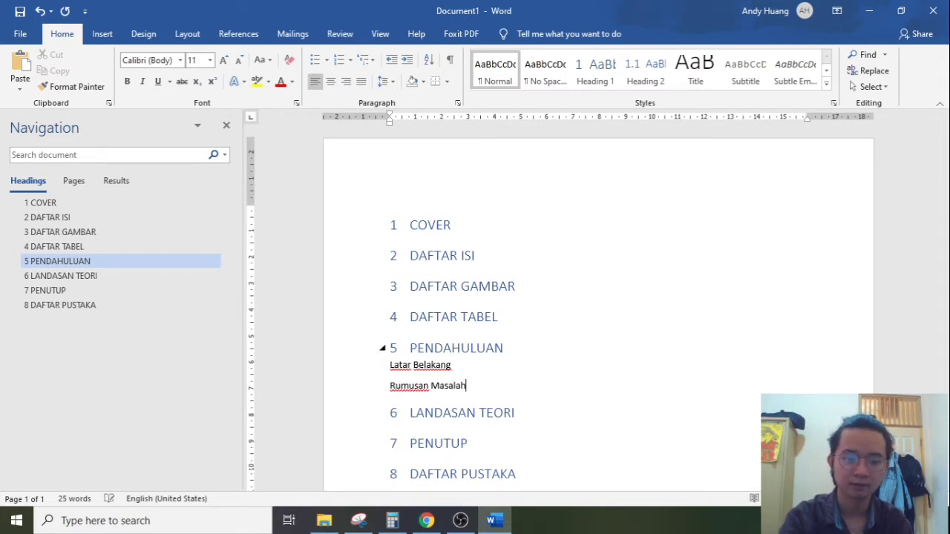
pyautogui.click(532, 413)
pyautogui.press('Return')
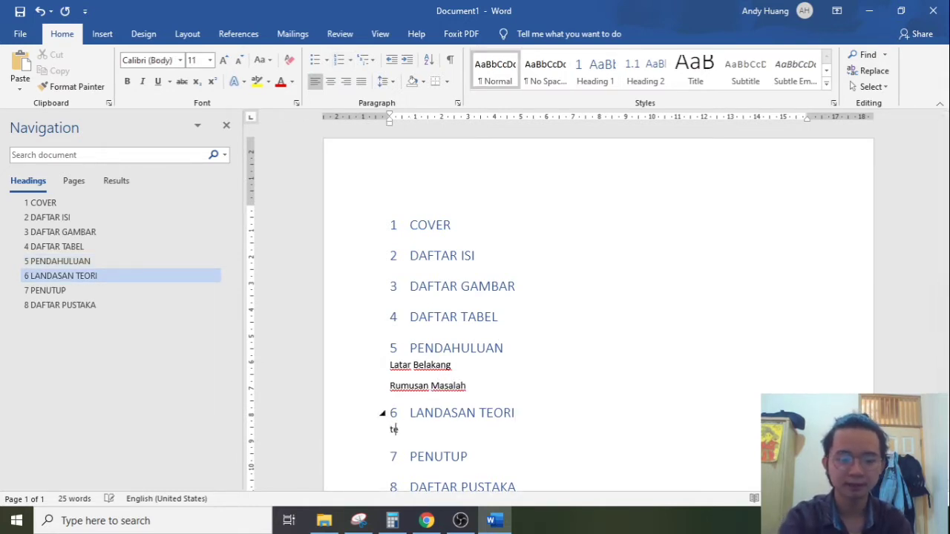
pyautogui.write('Teori 1')
pyautogui.press('Return')
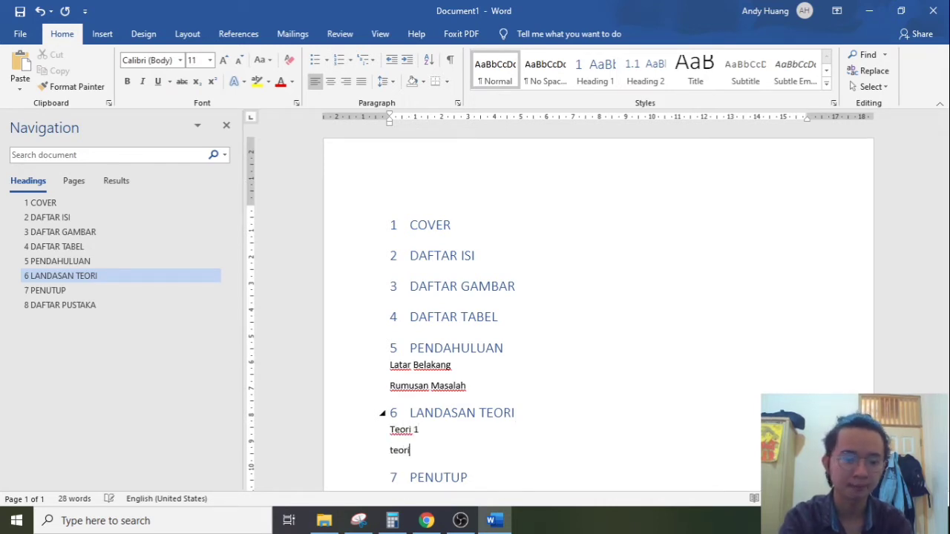
# Add the lines Kesimpulan and Saran under the PENUTUP heading
pyautogui.scroll(-3, 475, 382)
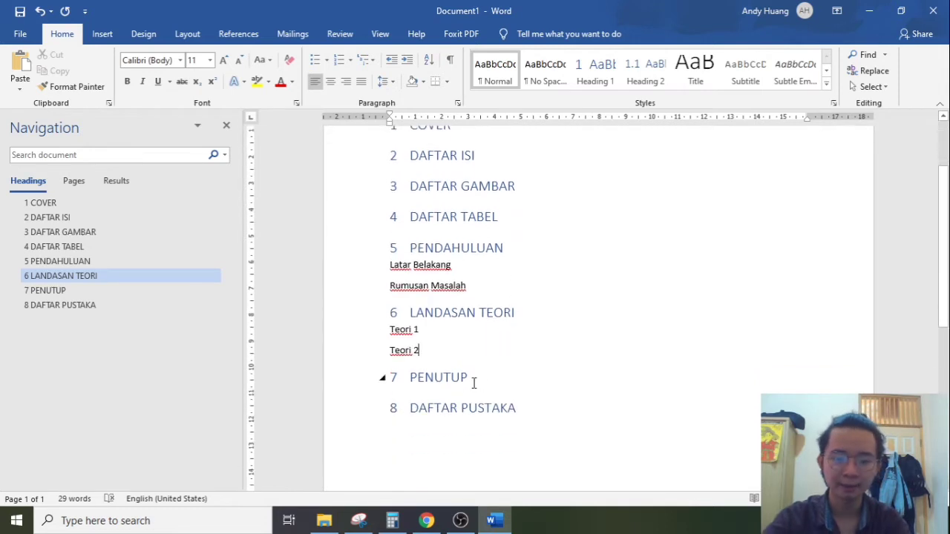
pyautogui.click(481, 377)
pyautogui.press('Return')
pyautogui.write('kesimpu')
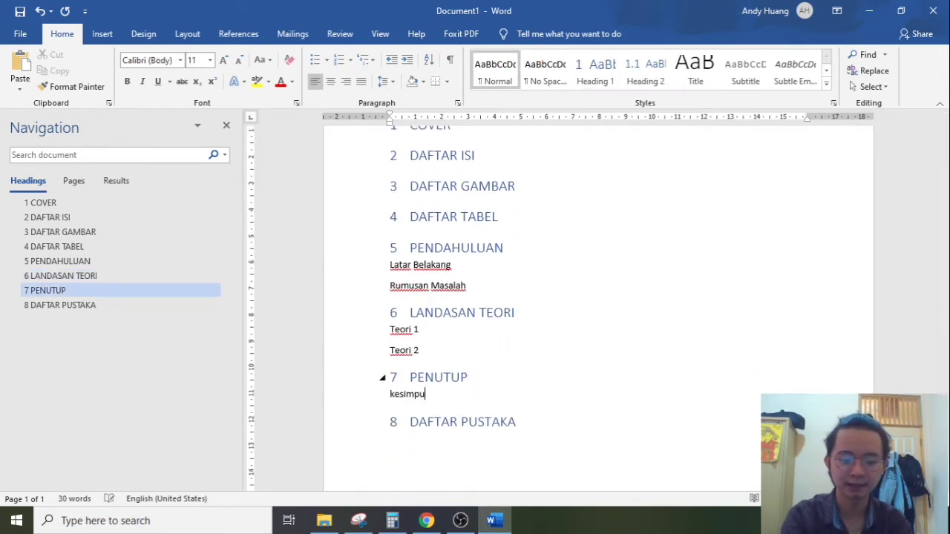
pyautogui.write('lan')
pyautogui.press('Return')
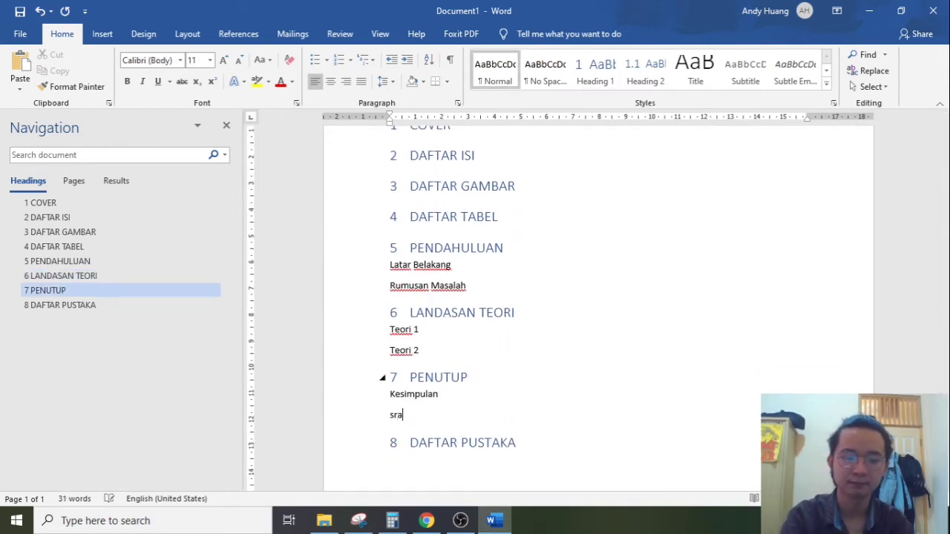
pyautogui.write('saran')
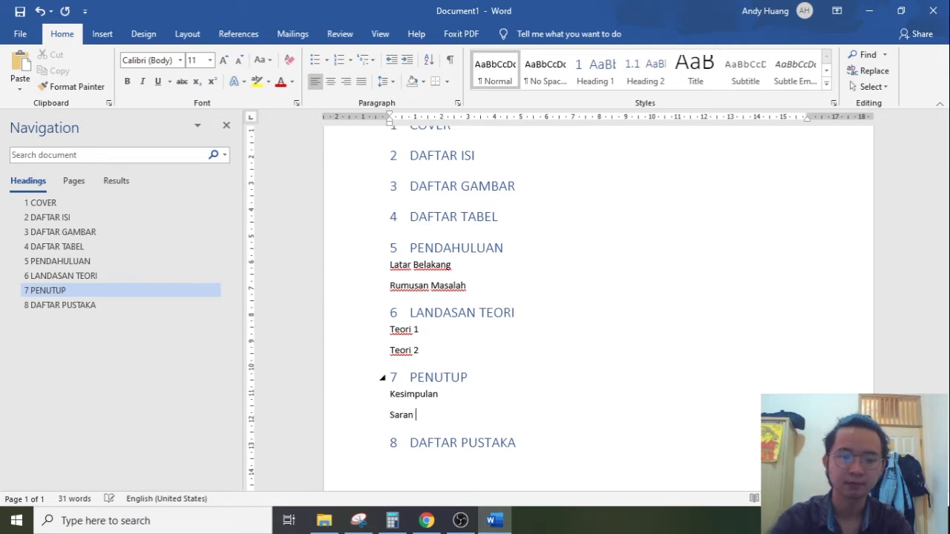
# Apply the Heading 2 style to all subsection lines under PENDAHULUAN, LANDASAN TEORI and PENUTUP together
pyautogui.hotkey('ctrl', 'a')
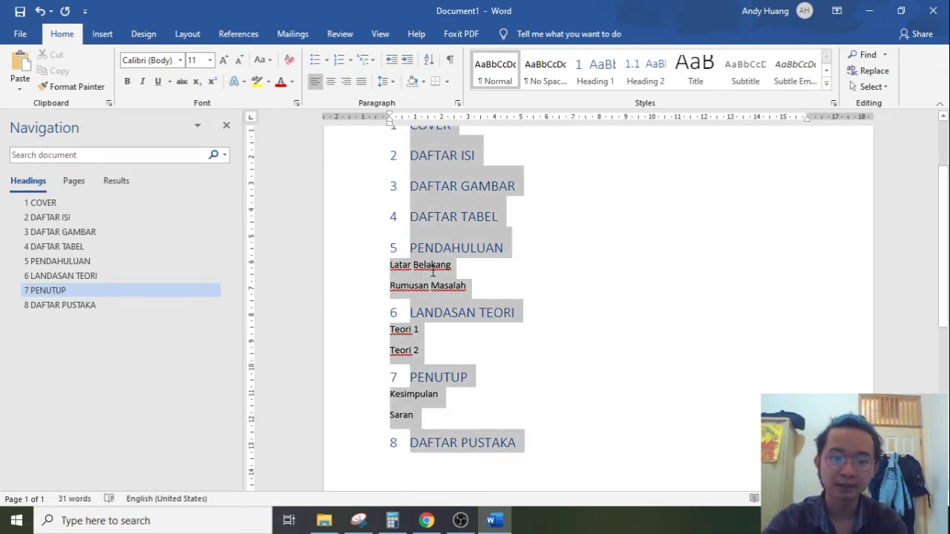
pyautogui.click(385, 265)
pyautogui.moveTo(386, 265); pyautogui.dragTo(463, 281)
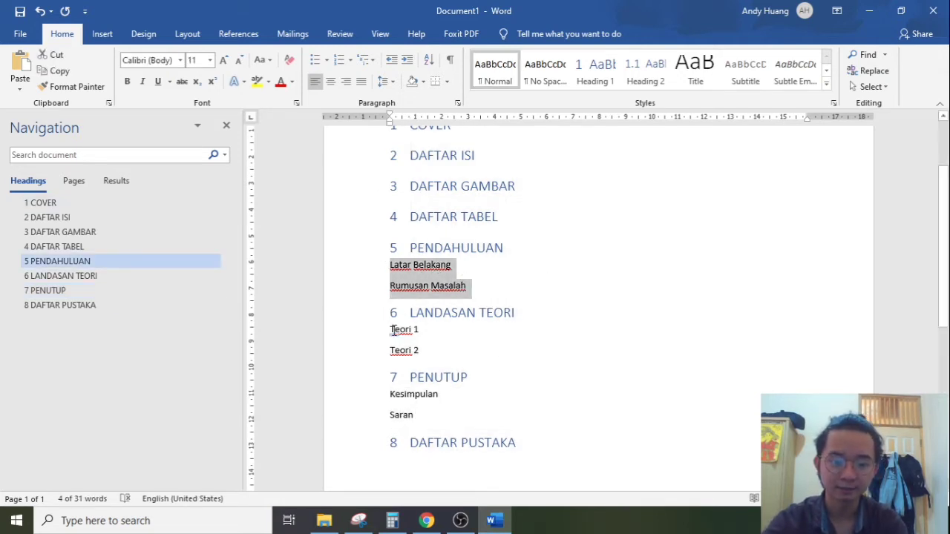
pyautogui.moveTo(390, 328); pyautogui.dragTo(424, 361)
pyautogui.moveTo(389, 393); pyautogui.dragTo(430, 420)
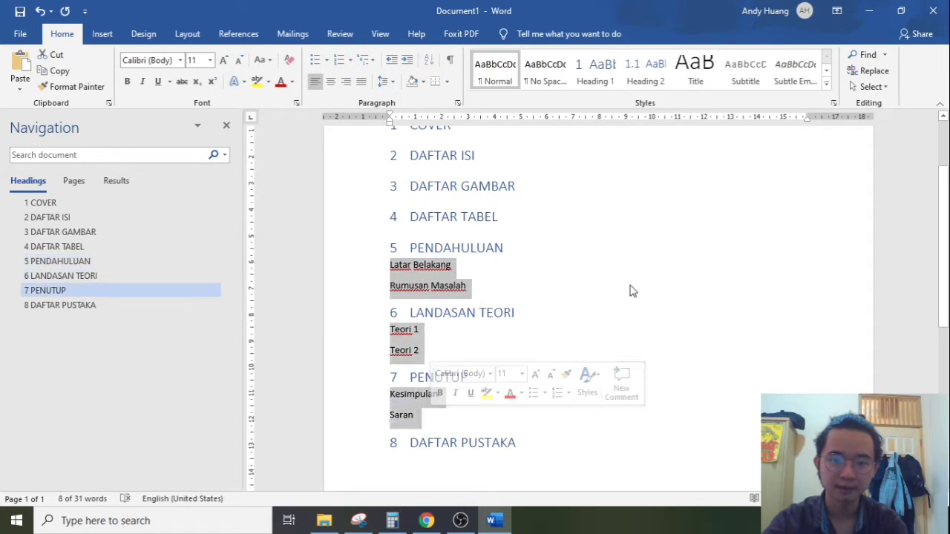
pyautogui.click(645, 70)
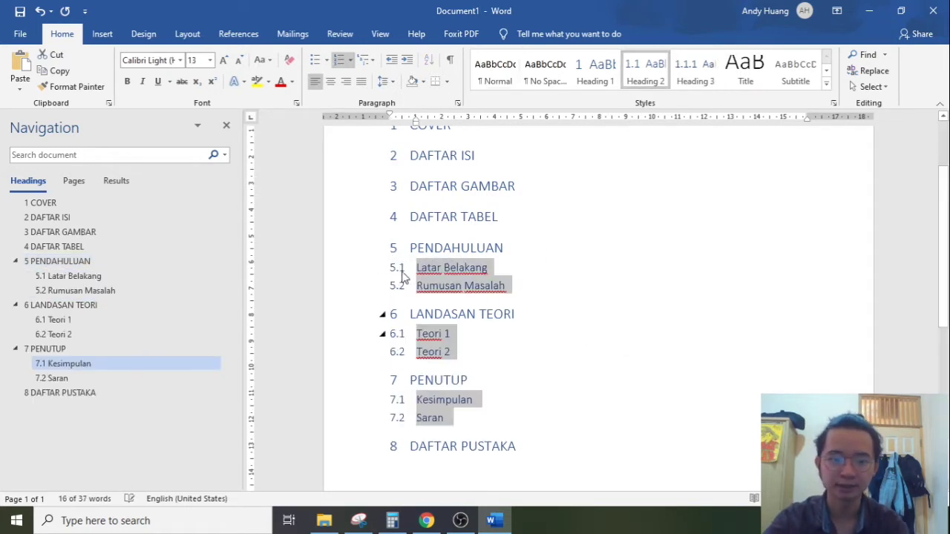
# Modify the Heading 1 style to use bold Times New Roman, 14 pt, with automatic font color
pyautogui.scroll(2, 403, 275)
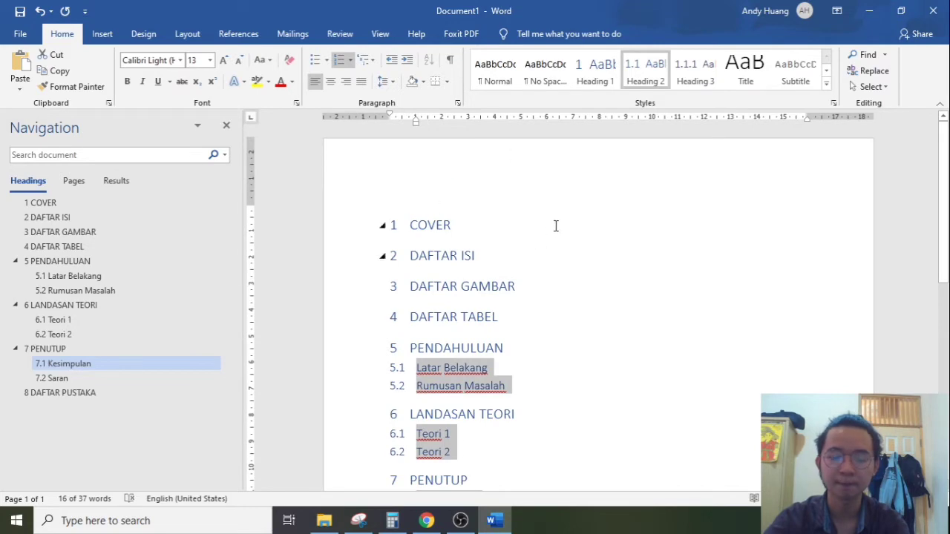
pyautogui.rightClick(589, 83)
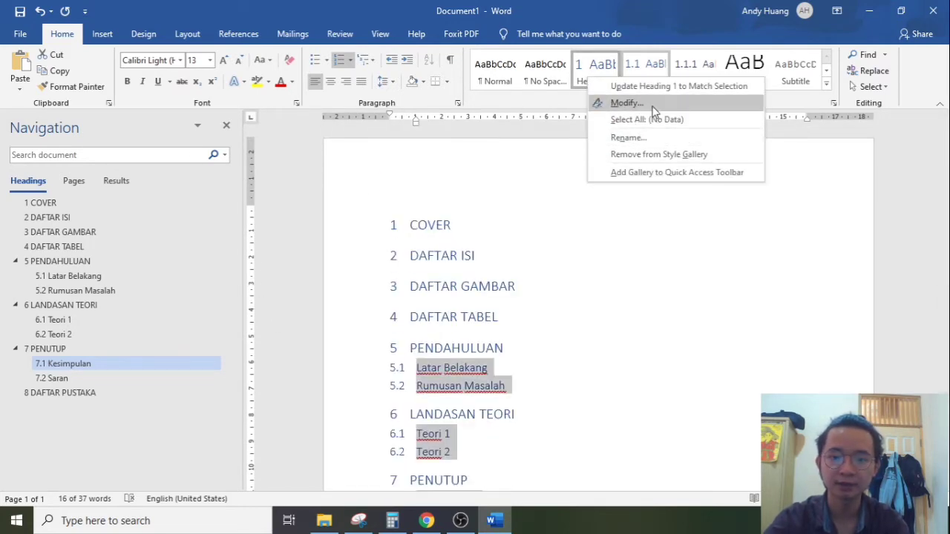
pyautogui.click(653, 108)
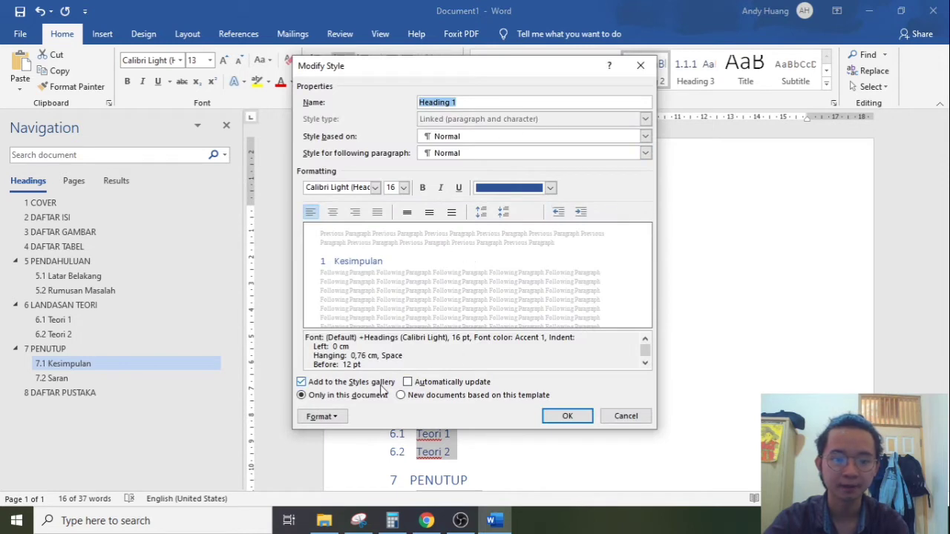
pyautogui.click(374, 187)
pyautogui.click(374, 234)
pyautogui.click(403, 188)
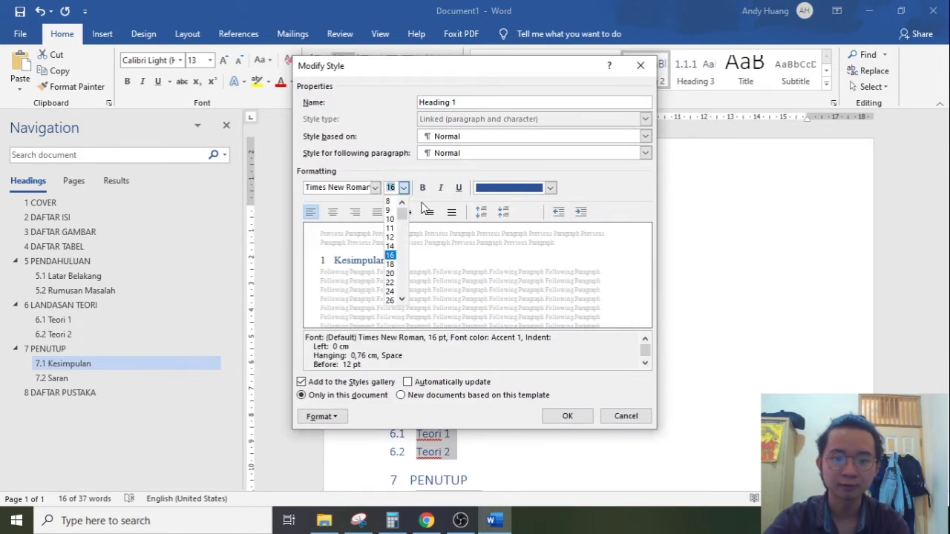
pyautogui.click(392, 247)
pyautogui.click(422, 187)
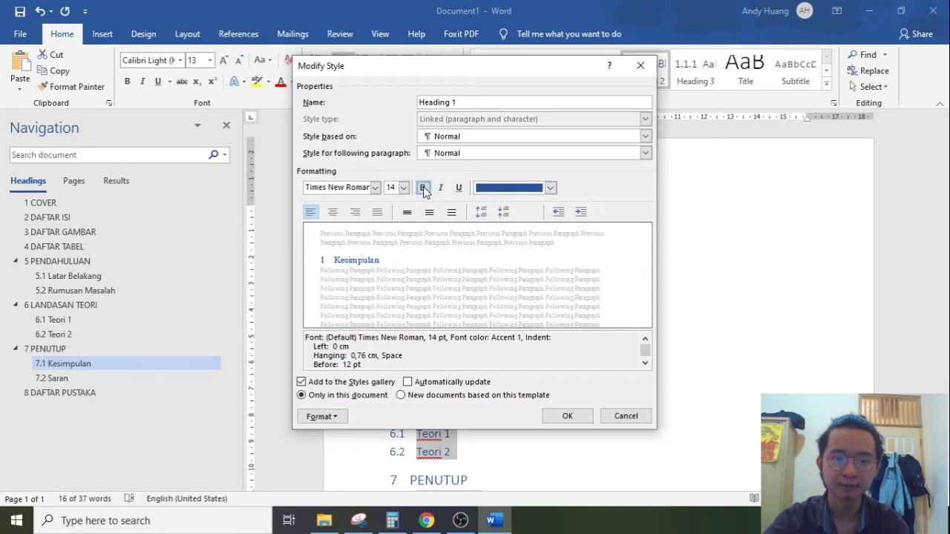
pyautogui.click(549, 188)
pyautogui.click(515, 205)
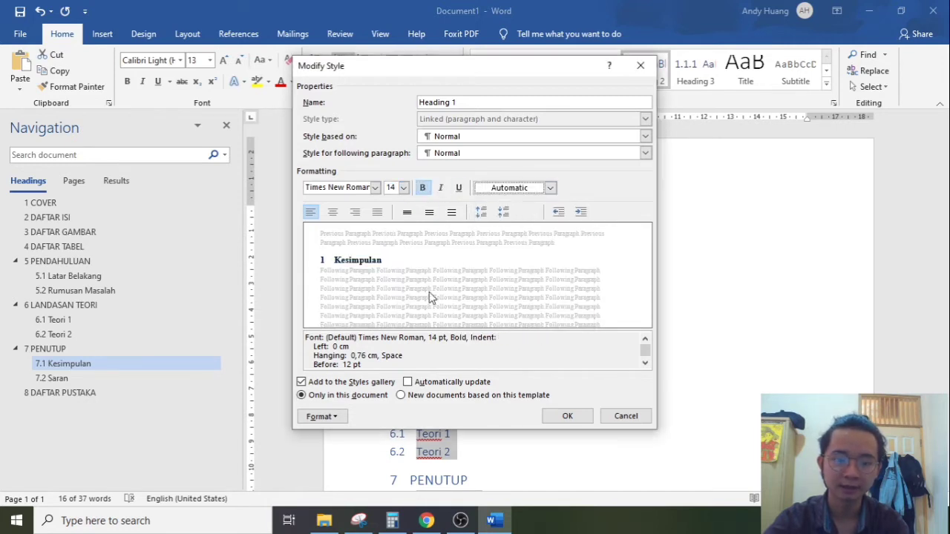
# Turn on Page break before in the paragraph settings of the Heading 1 style
pyautogui.click(319, 416)
pyautogui.click(349, 287)
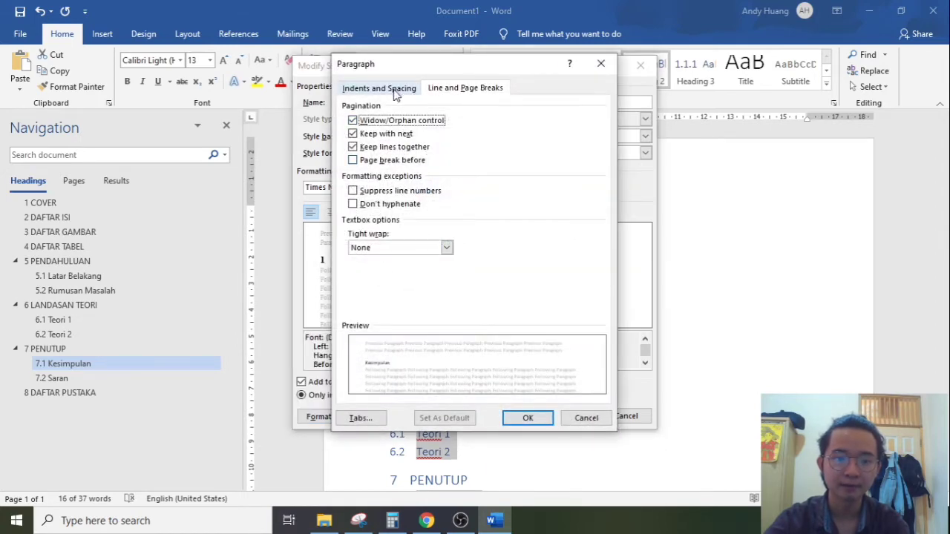
pyautogui.click(395, 90)
pyautogui.click(408, 280)
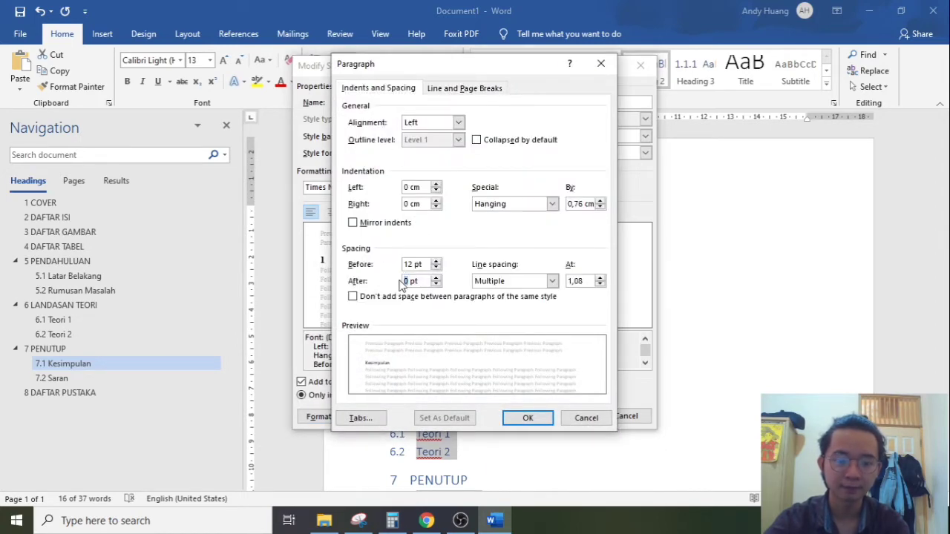
pyautogui.click(450, 90)
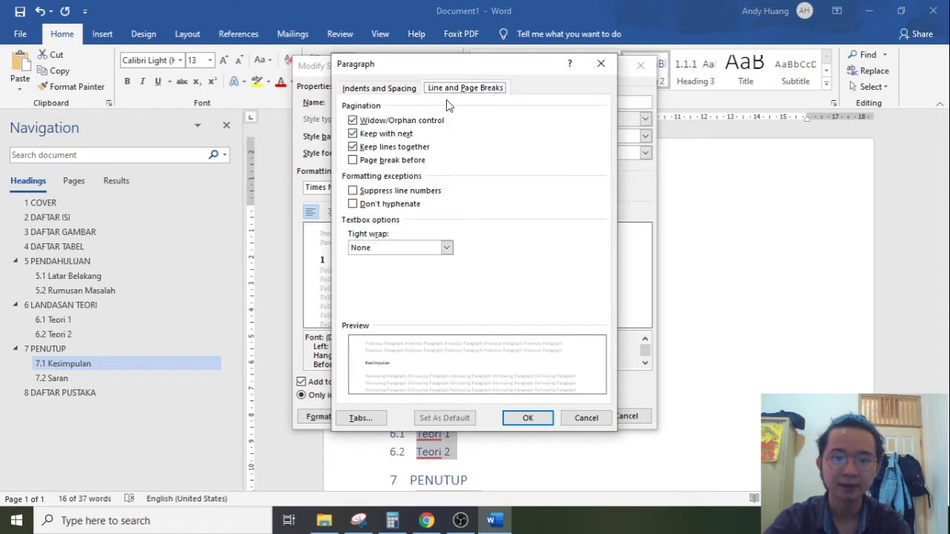
pyautogui.click(393, 162)
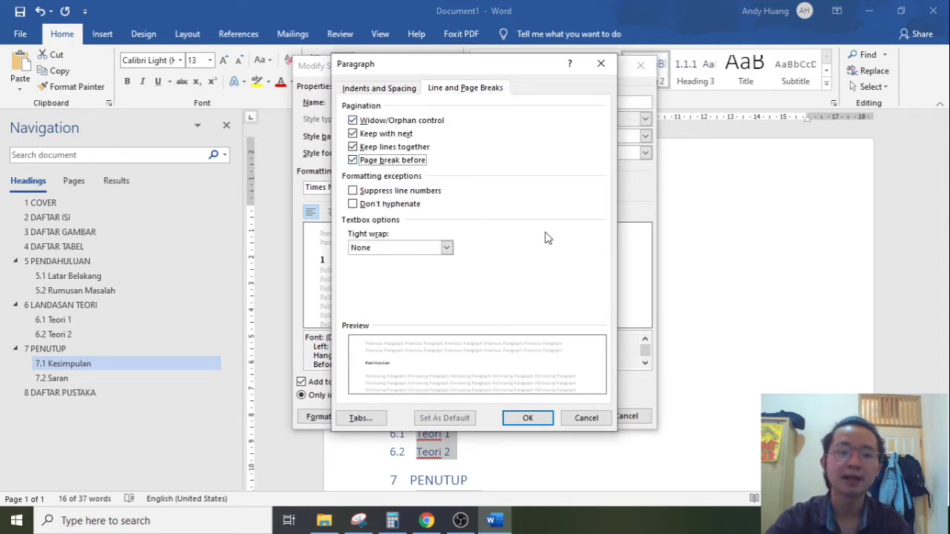
pyautogui.click(527, 417)
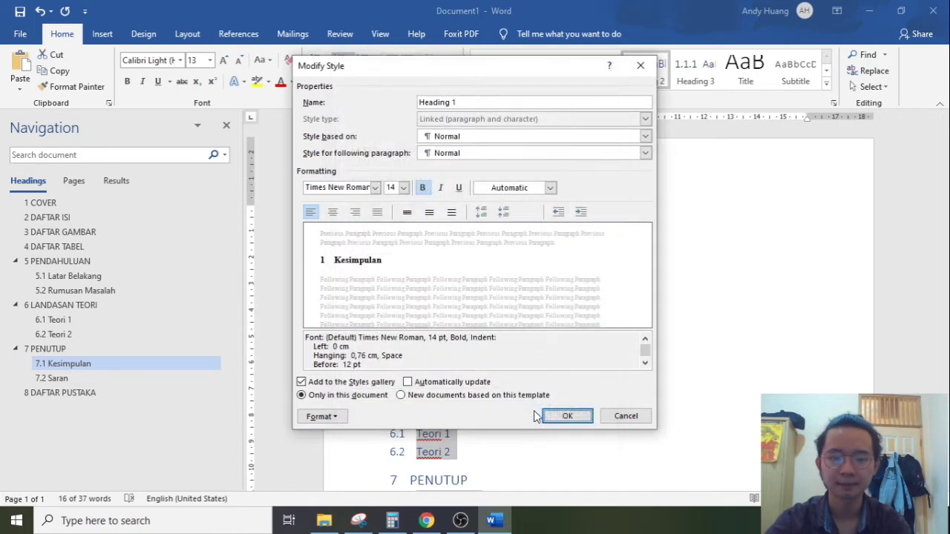
# Define a new number format for Heading 1 that reads BAB I, using the I, II, III number style
pyautogui.click(322, 416)
pyautogui.click(338, 368)
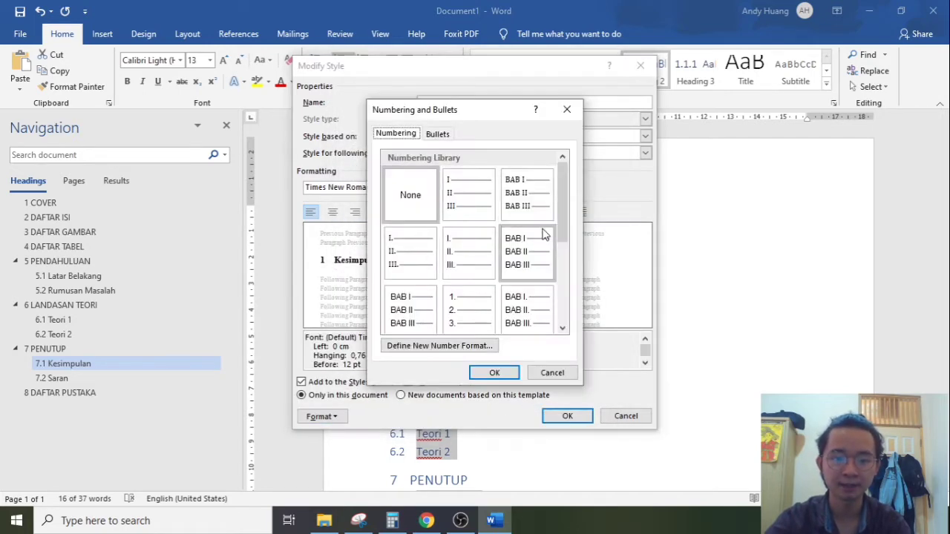
pyautogui.click(441, 345)
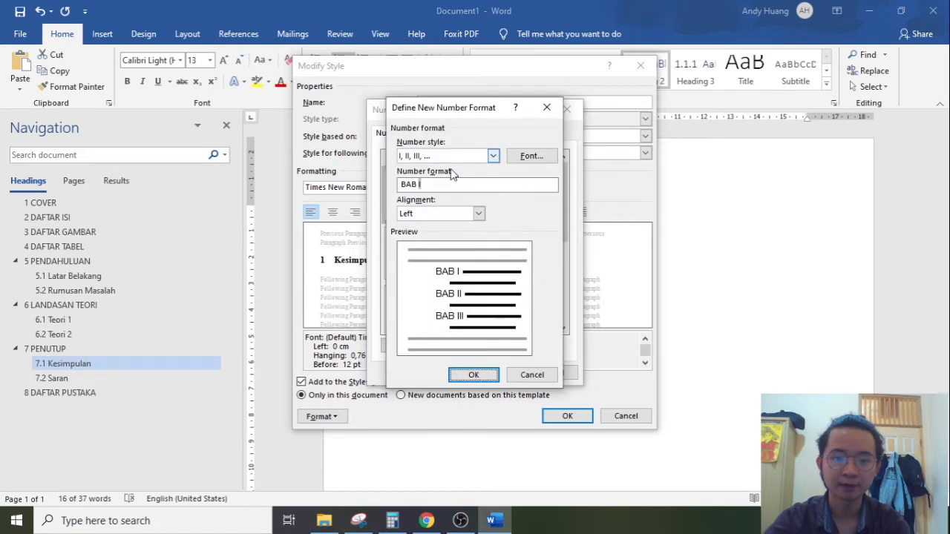
pyautogui.moveTo(420, 185); pyautogui.dragTo(394, 186)
pyautogui.press('BackSpace')
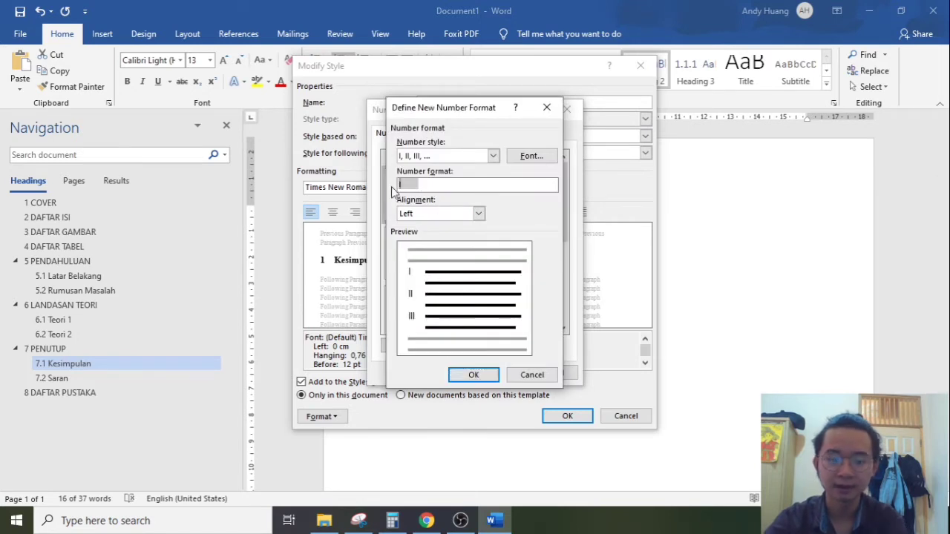
pyautogui.write('.')
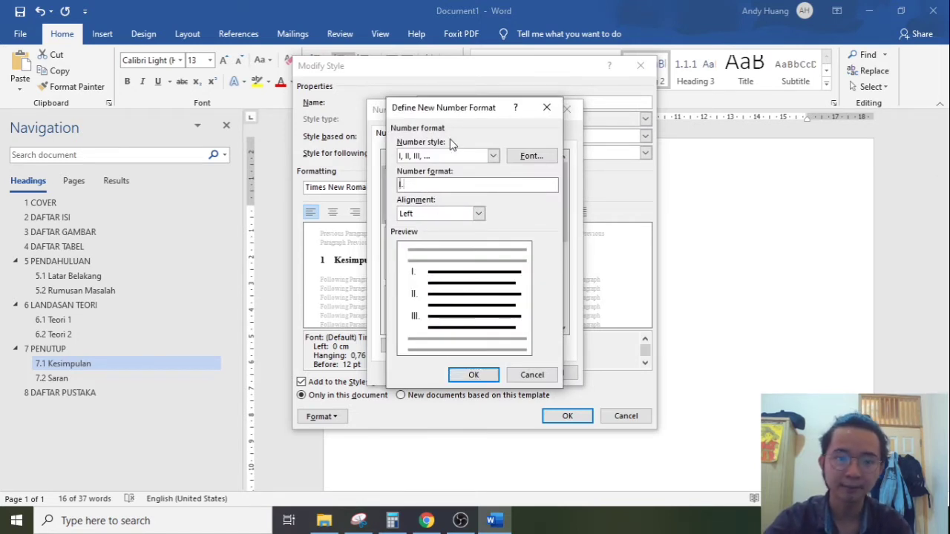
pyautogui.click(492, 155)
pyautogui.click(450, 186)
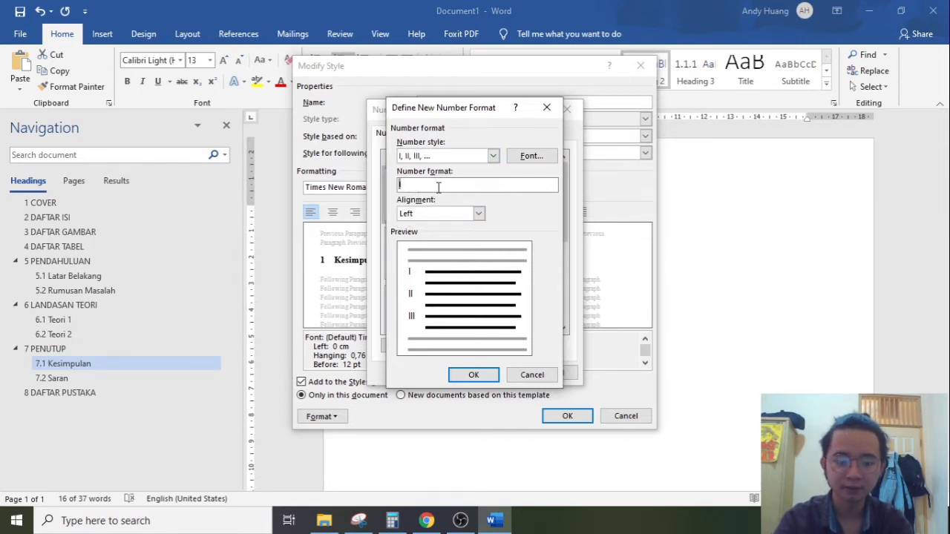
pyautogui.write('BAB')
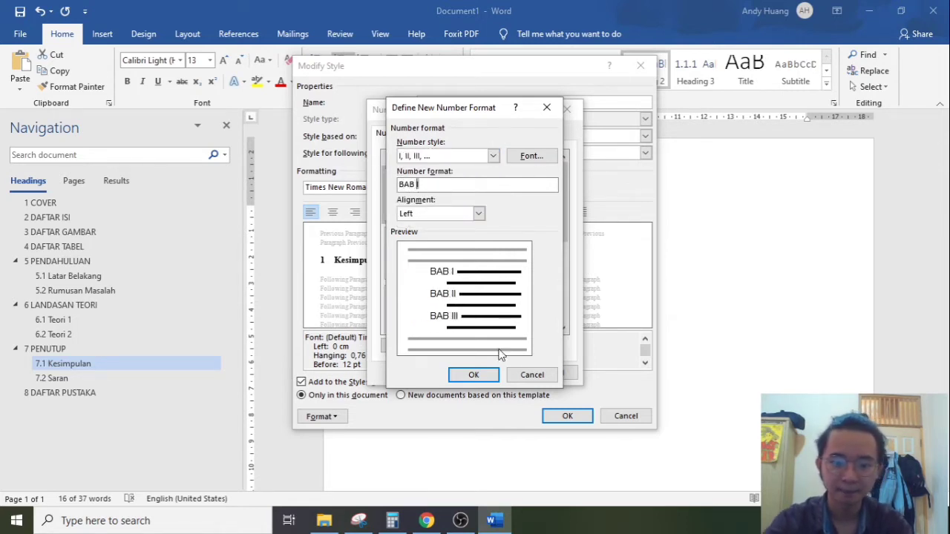
pyautogui.click(486, 375)
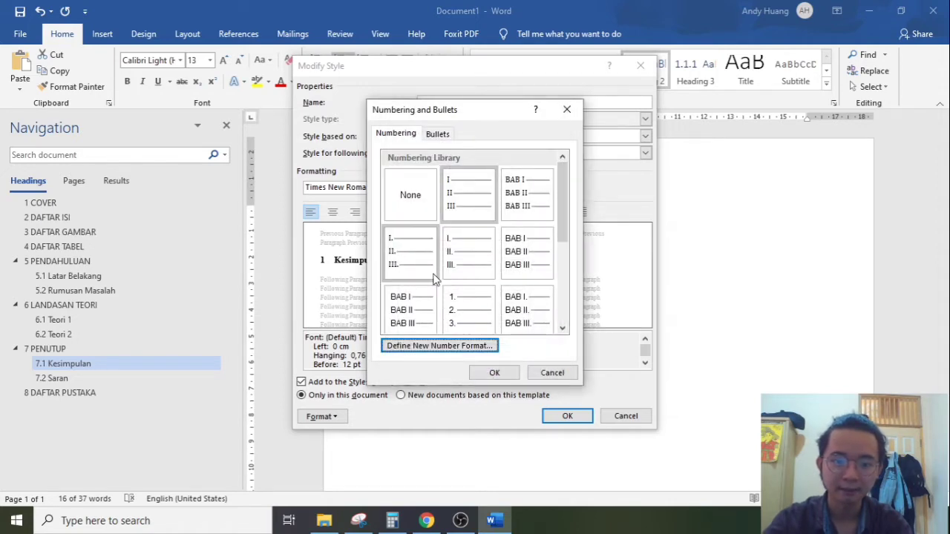
# Choose the BAB I, BAB II, BAB III numbering for Heading 1 and save the style changes
pyautogui.click(427, 309)
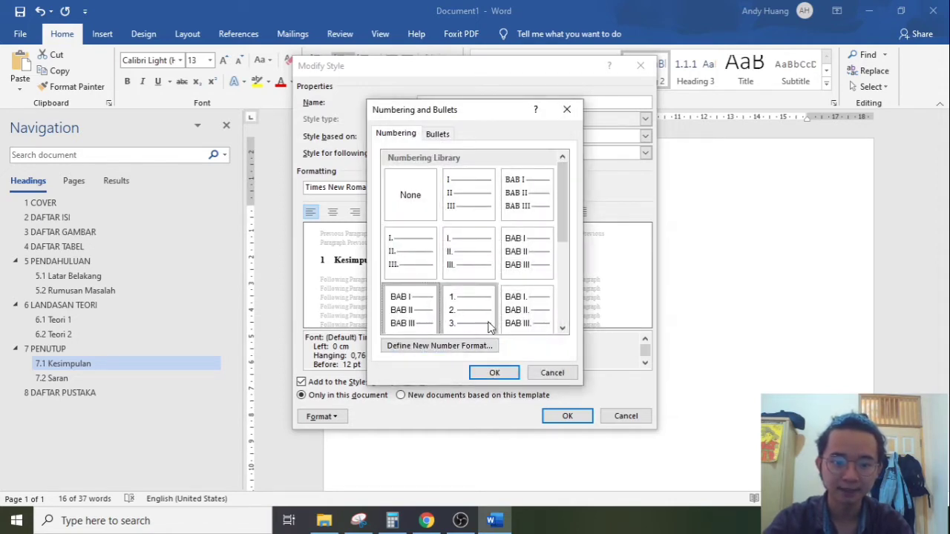
pyautogui.click(504, 373)
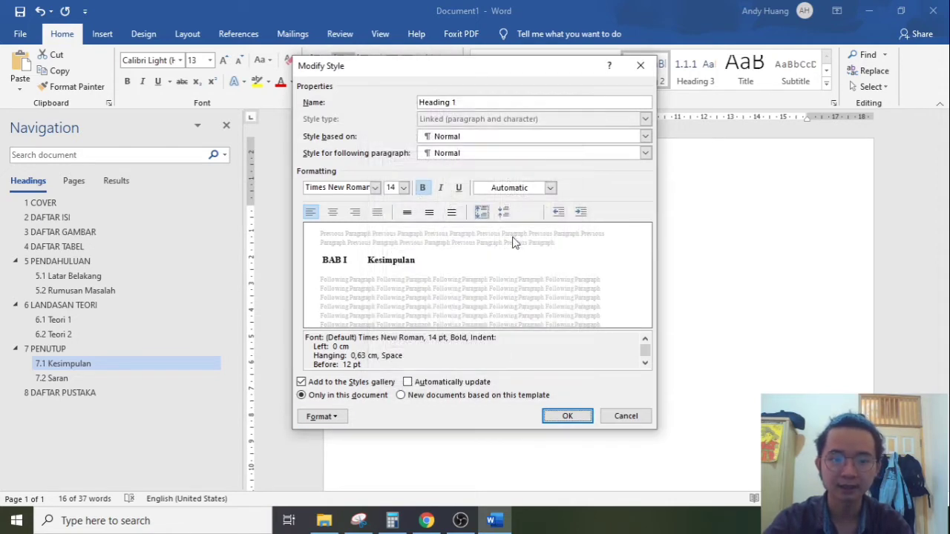
pyautogui.click(565, 416)
# Modify the Heading 1 style to center its text, and place the cursor in the COVER heading
pyautogui.rightClick(604, 72)
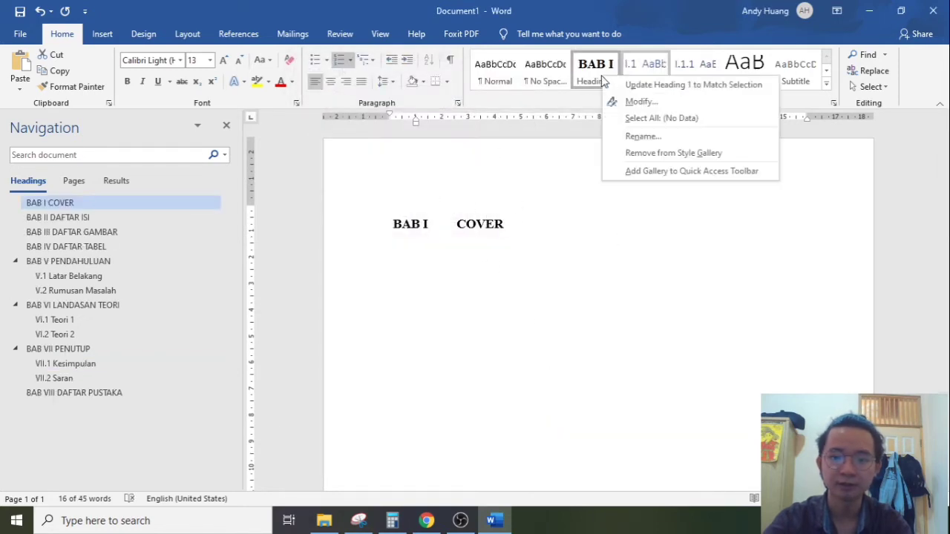
pyautogui.click(642, 104)
pyautogui.click(332, 213)
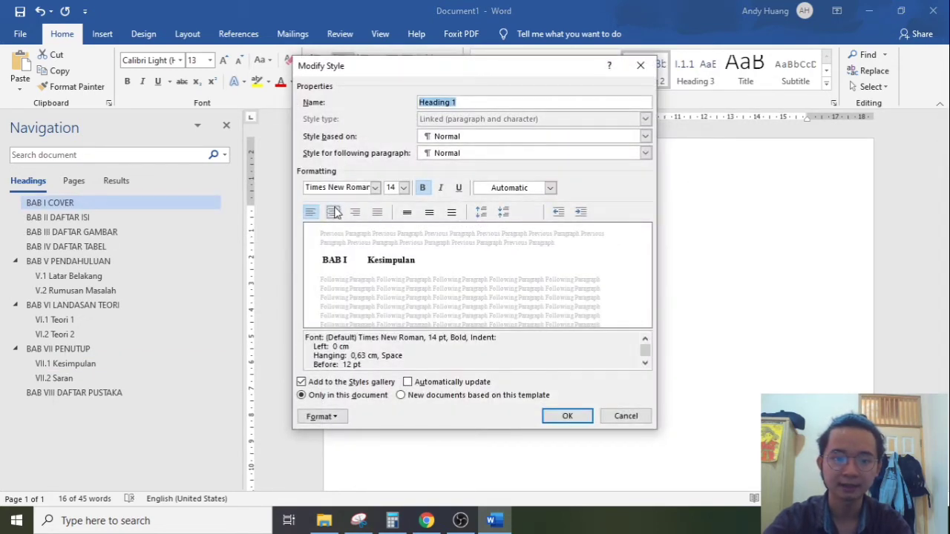
pyautogui.click(565, 416)
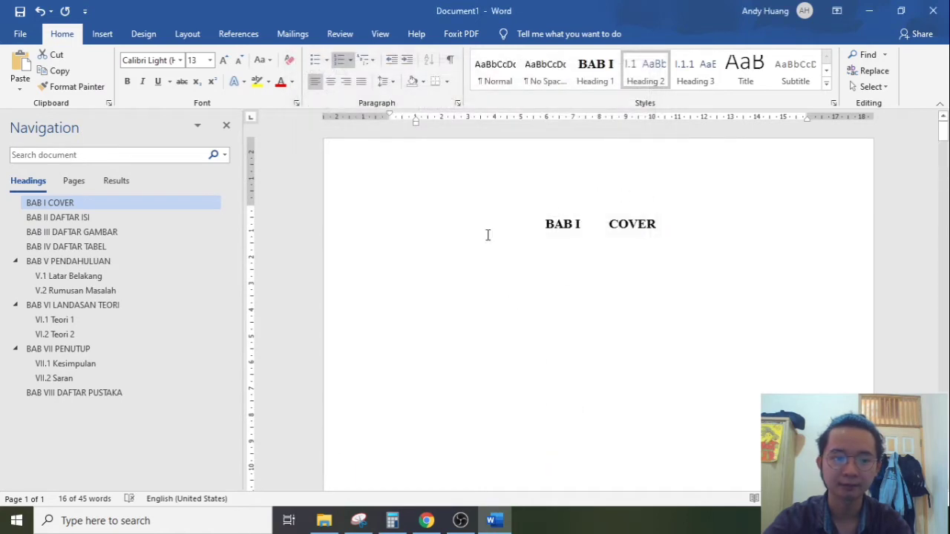
pyautogui.click(600, 222)
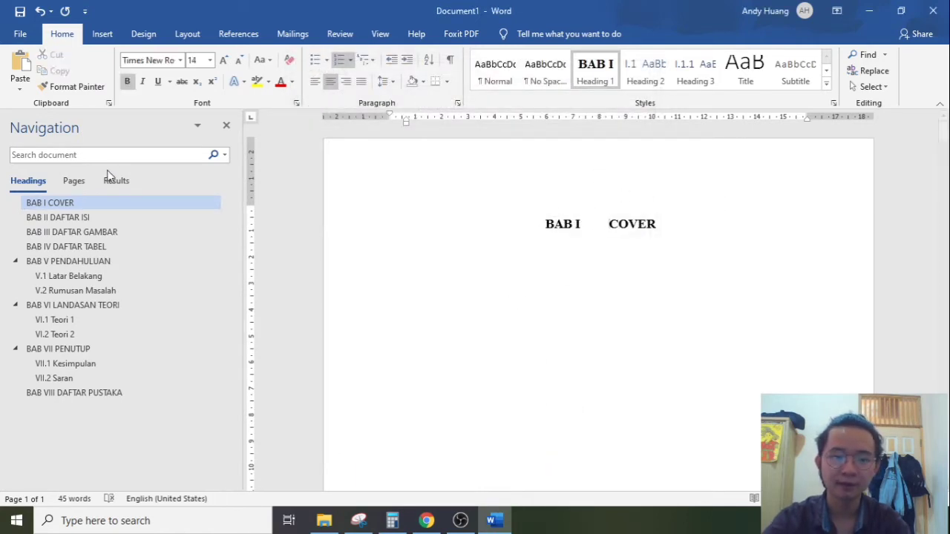
# Remove the BAB numbering from the COVER, DAFTAR ISI, DAFTAR GAMBAR and DAFTAR TABEL headings
pyautogui.click(100, 259)
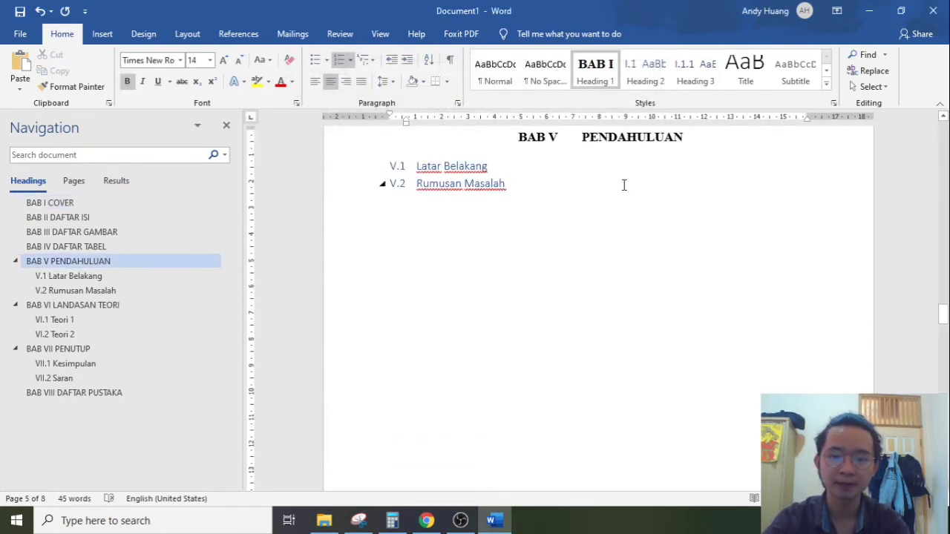
pyautogui.click(171, 204)
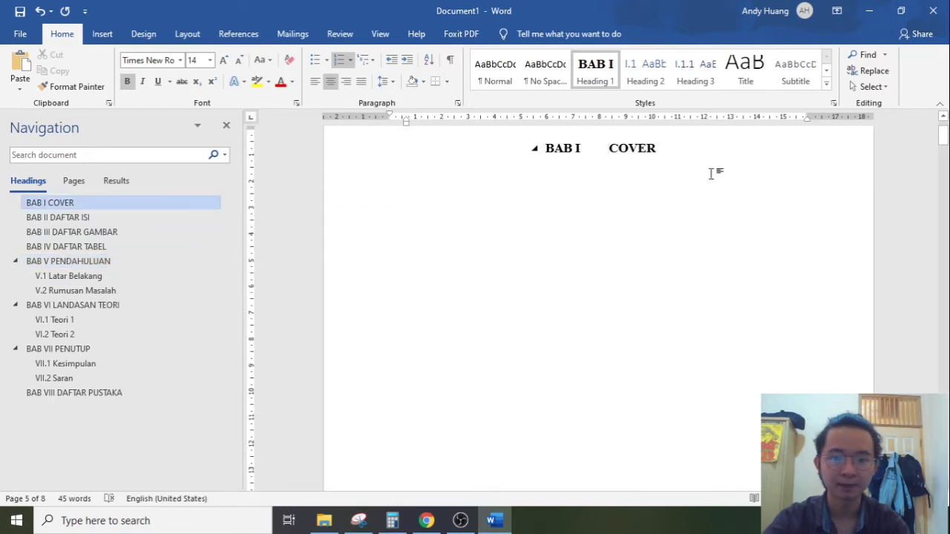
pyautogui.scroll(2, 723, 187)
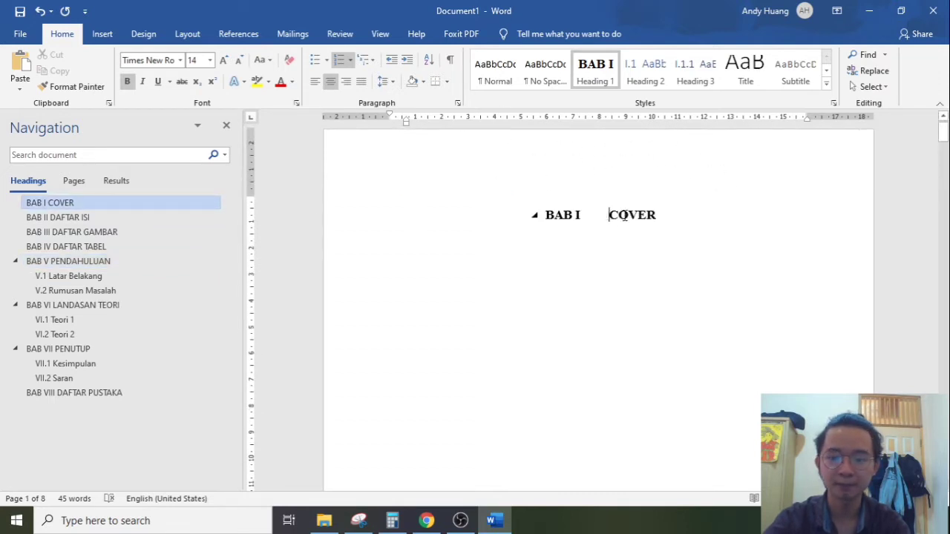
pyautogui.click(338, 59)
pyautogui.click(144, 218)
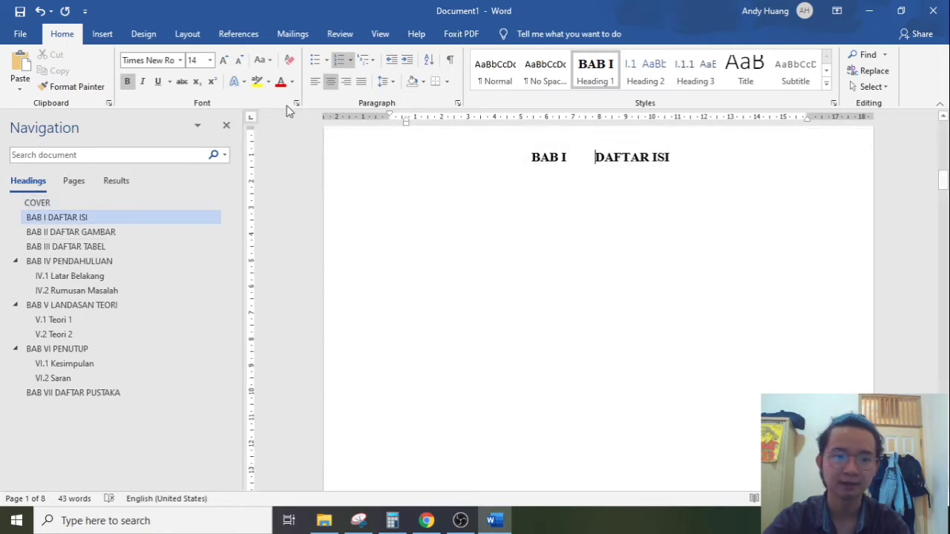
pyautogui.click(338, 59)
pyautogui.click(141, 231)
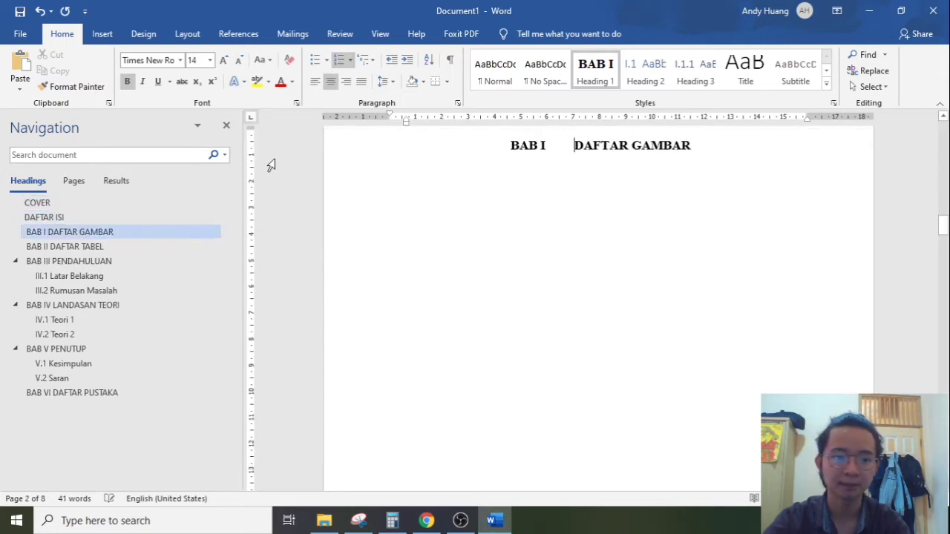
pyautogui.click(338, 59)
pyautogui.click(77, 246)
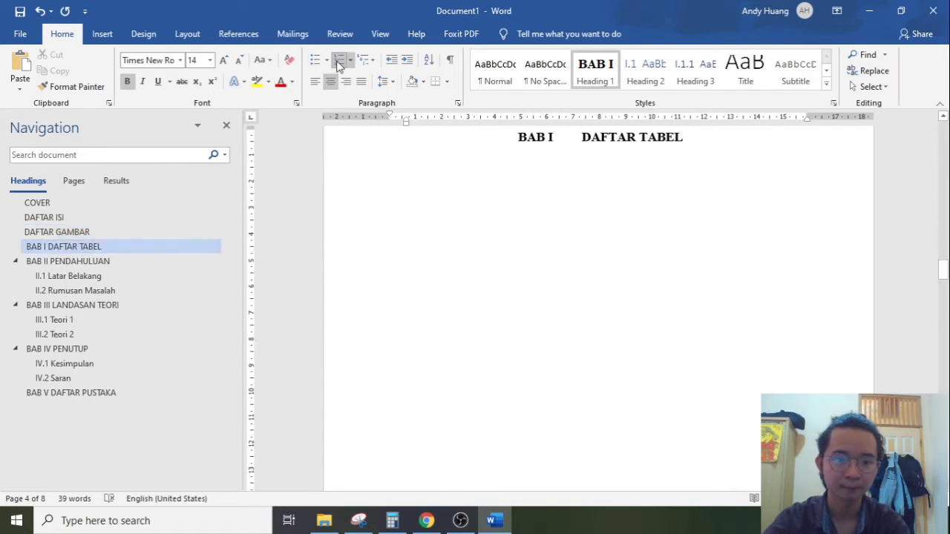
pyautogui.click(339, 60)
# Check the PENDAHULUAN, LANDASAN TEORI and PENUTUP chapter headings, and remove the BAB numbering from DAFTAR PUSTAKA
pyautogui.click(85, 262)
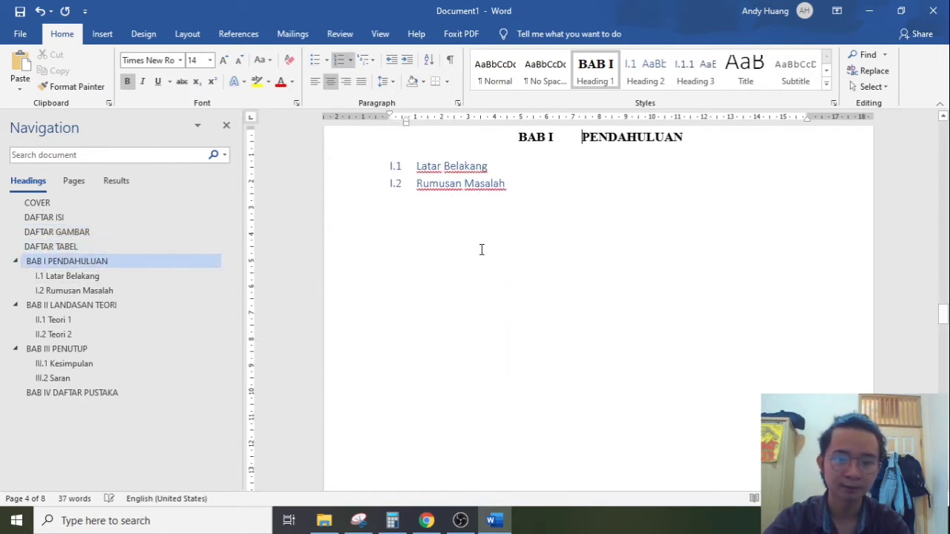
pyautogui.click(118, 305)
pyautogui.click(96, 349)
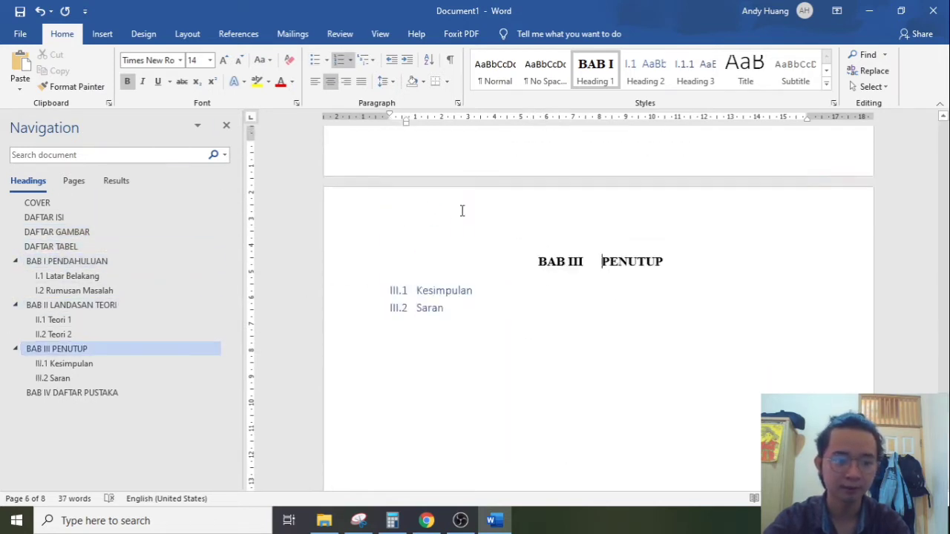
pyautogui.click(67, 393)
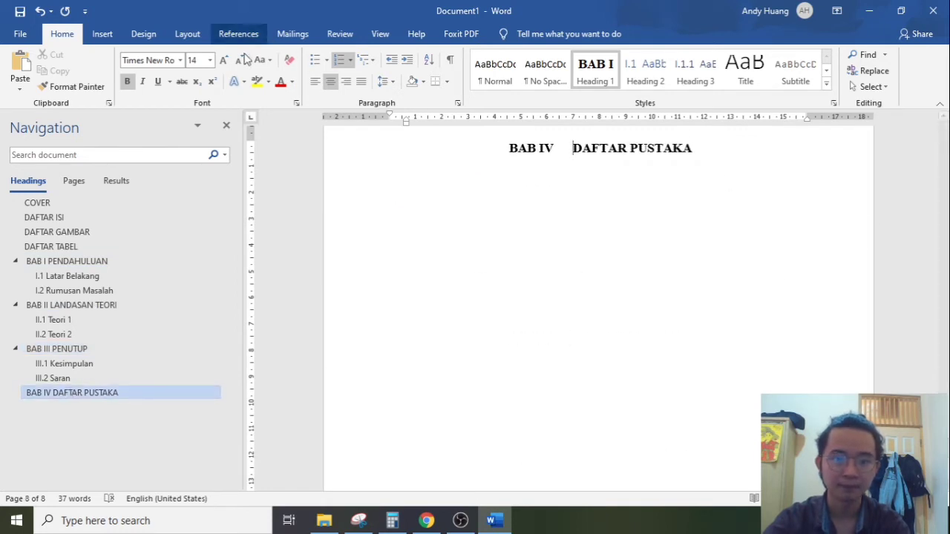
pyautogui.click(339, 61)
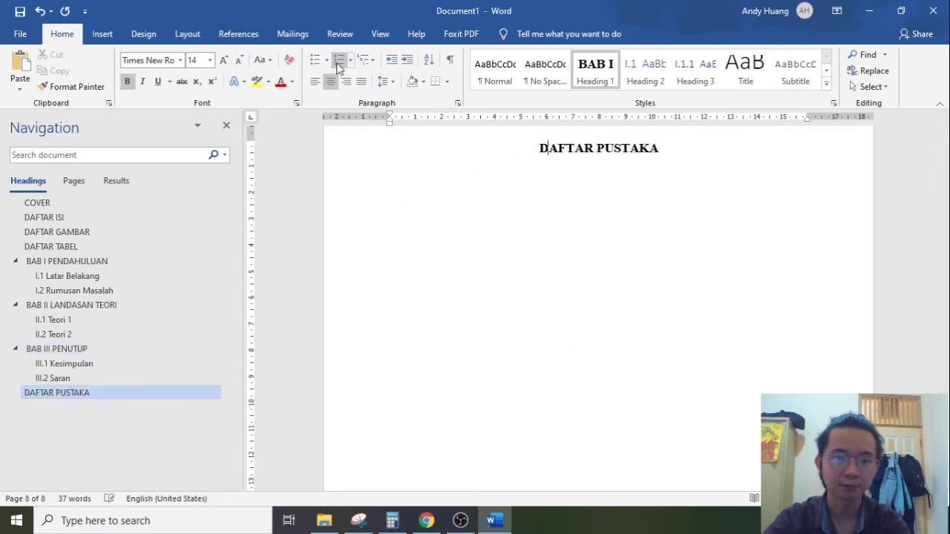
# Modify the Heading 2 style used by the subsections under PENDAHULUAN, setting its font to Times New Roman, size 12
pyautogui.click(114, 204)
pyautogui.click(112, 261)
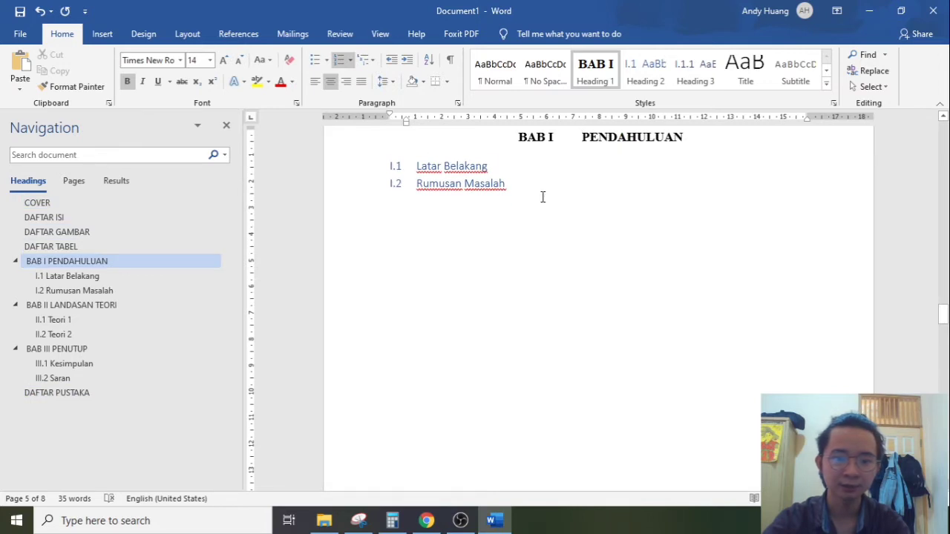
pyautogui.moveTo(535, 185); pyautogui.dragTo(415, 166)
pyautogui.click(665, 191)
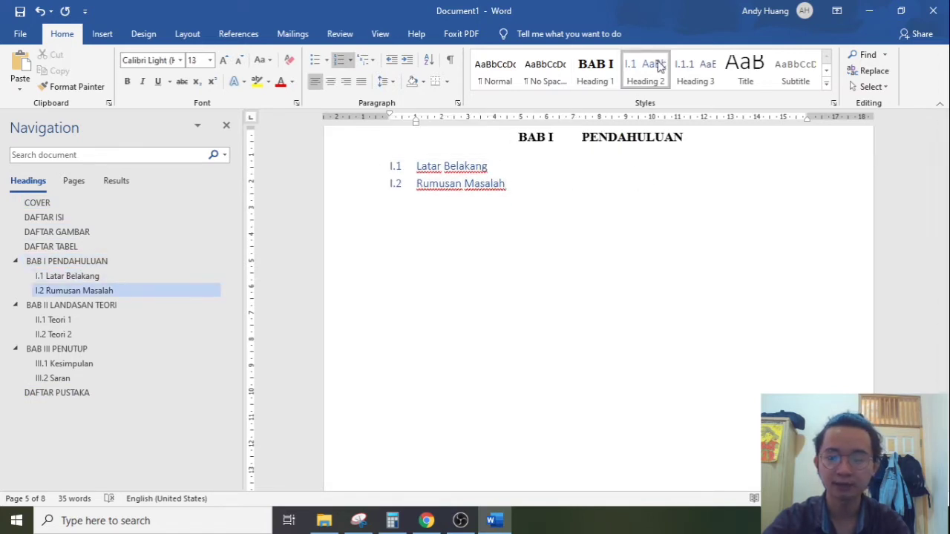
pyautogui.rightClick(653, 65)
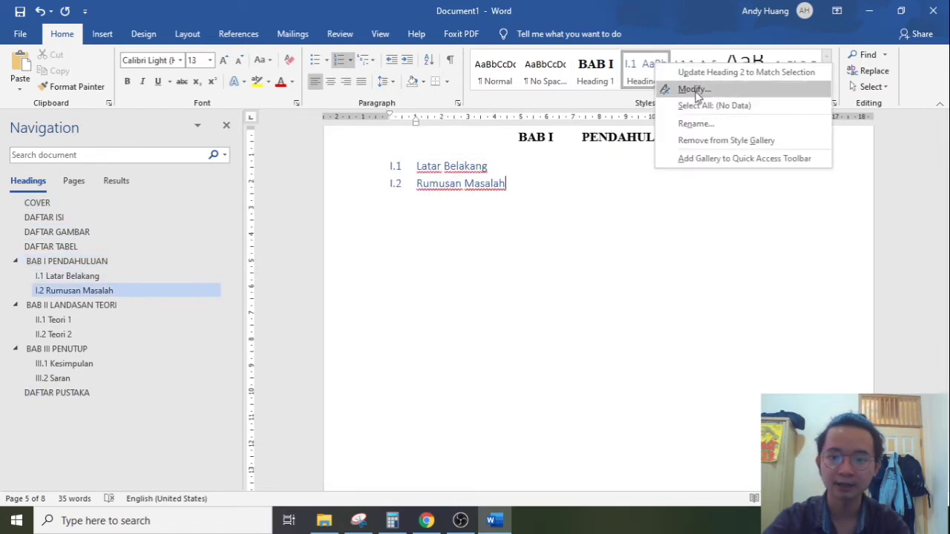
pyautogui.click(690, 87)
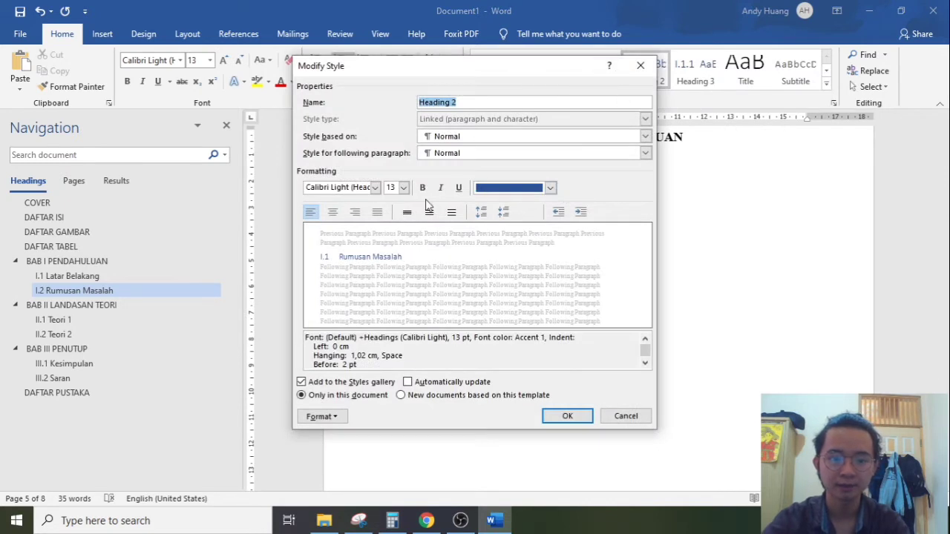
pyautogui.click(375, 187)
pyautogui.click(375, 230)
pyautogui.click(403, 188)
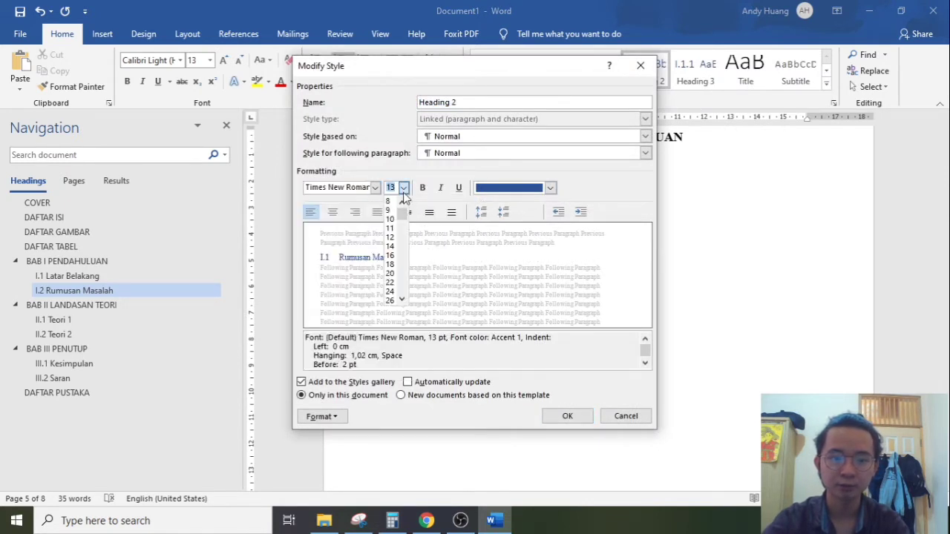
pyautogui.click(390, 237)
# Make the Heading 2 style bold with the Automatic font color, save it, and place the cursor in the Latar Belakang heading
pyautogui.click(423, 188)
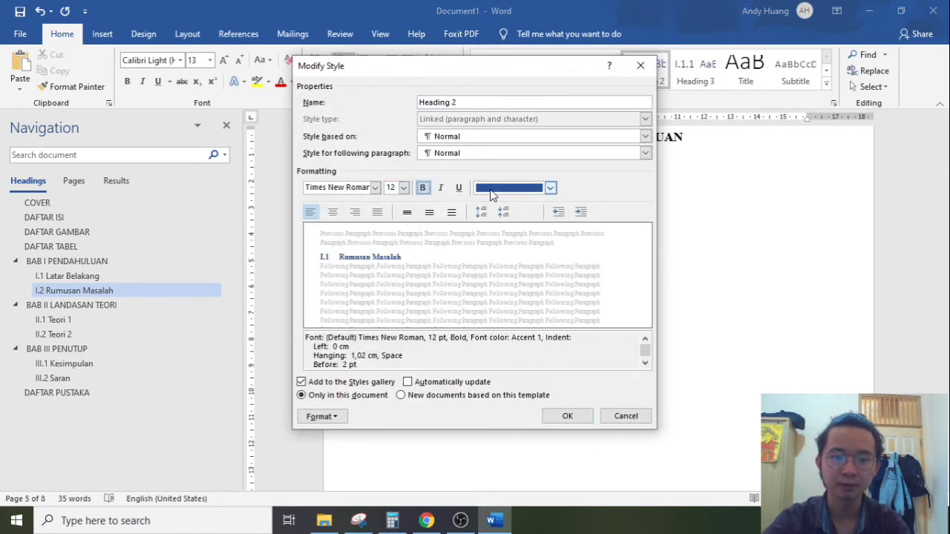
pyautogui.click(549, 188)
pyautogui.click(493, 205)
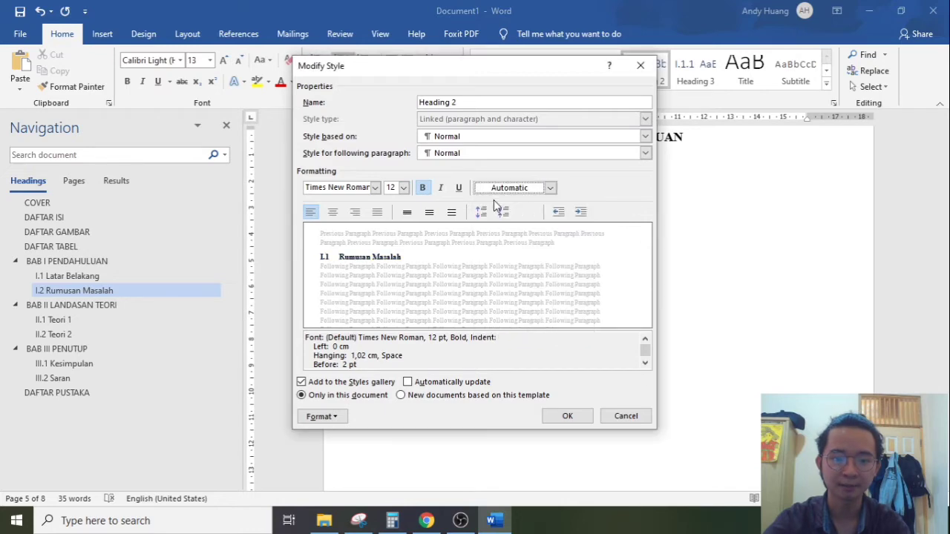
pyautogui.click(576, 417)
pyautogui.click(97, 324)
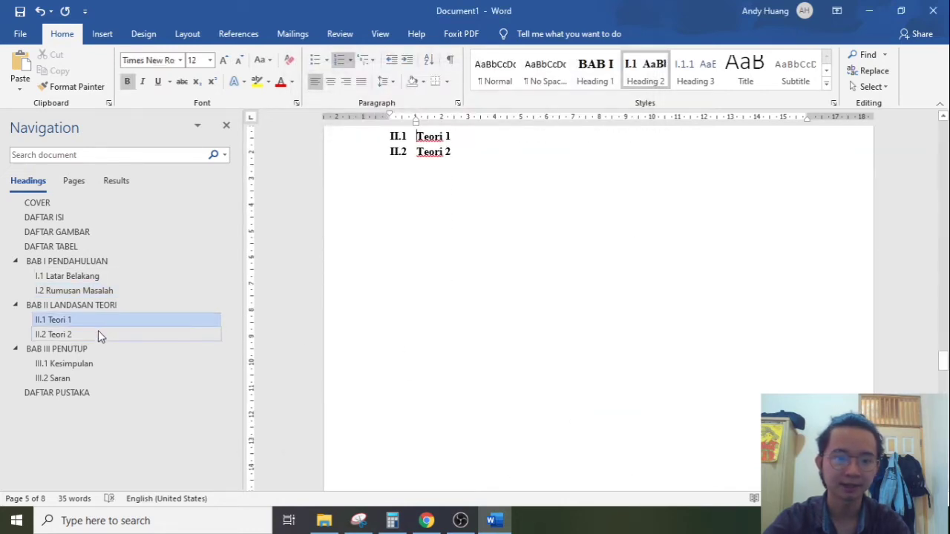
pyautogui.click(92, 364)
pyautogui.click(103, 278)
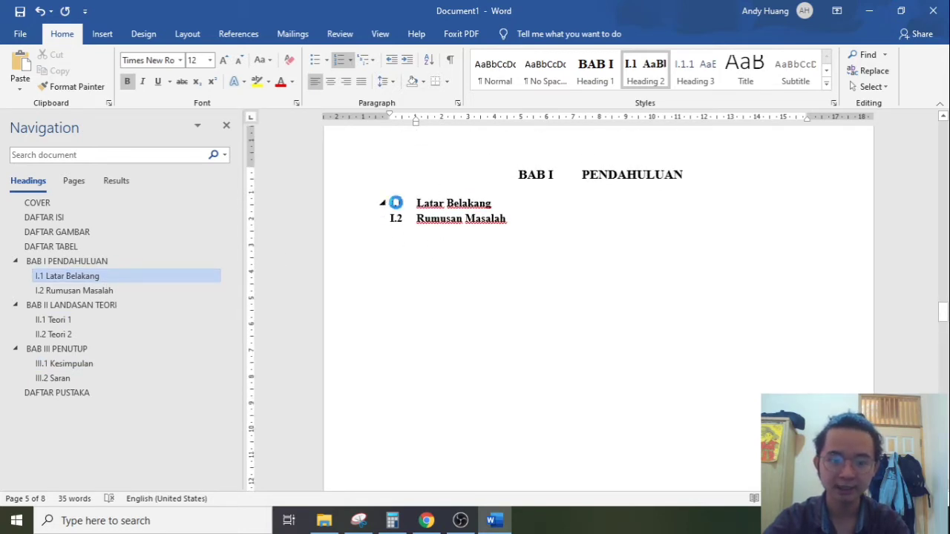
pyautogui.click(350, 60)
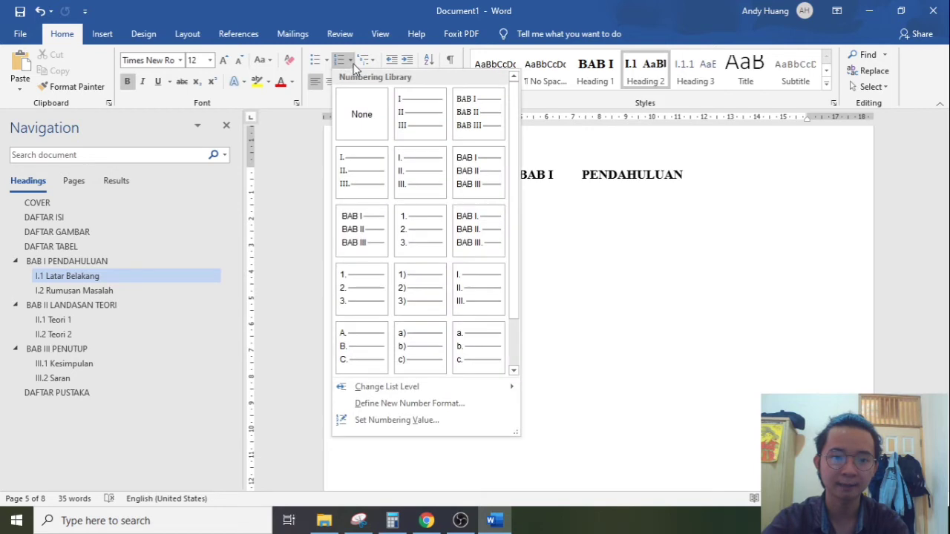
pyautogui.click(442, 404)
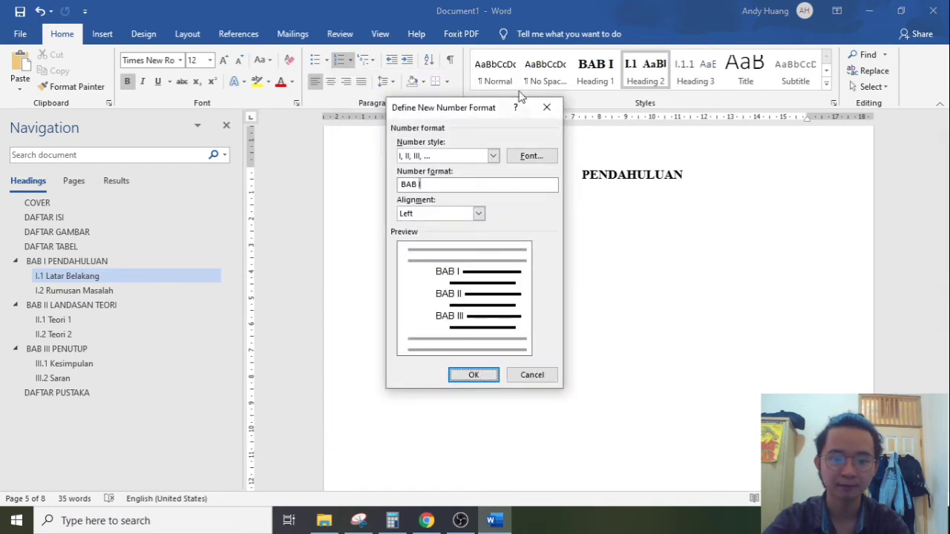
pyautogui.click(544, 106)
# Define a new multilevel list with Legal style numbering on level 2, and check the subsection numbers in BAB II and BAB III
pyautogui.click(368, 62)
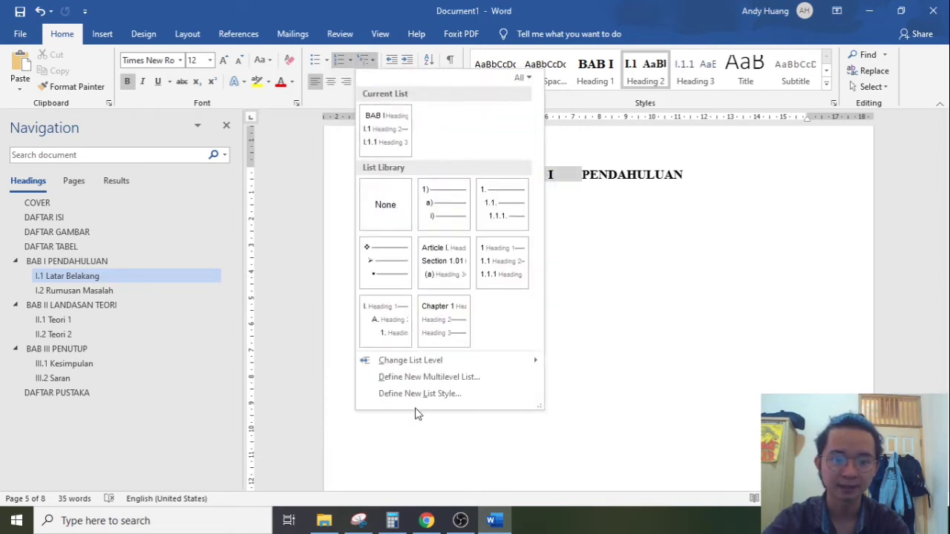
pyautogui.click(434, 379)
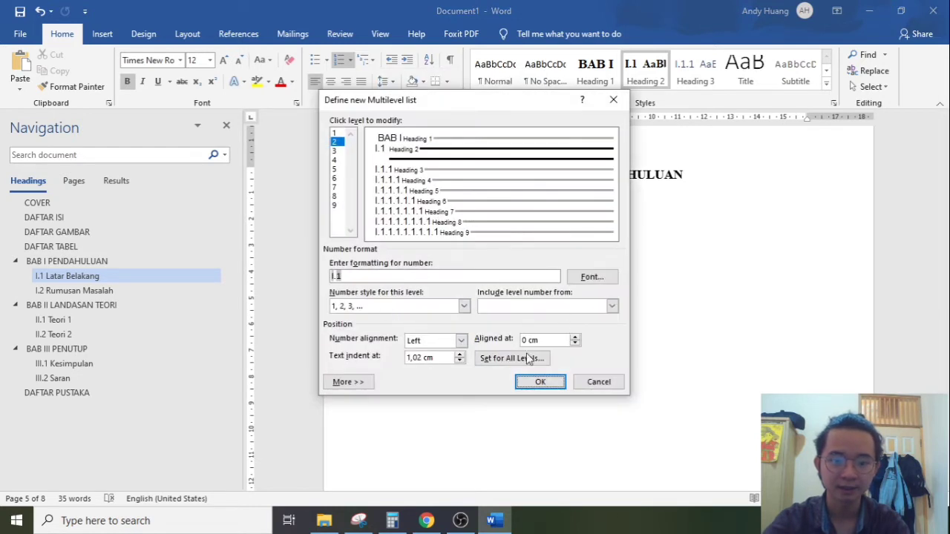
pyautogui.click(349, 382)
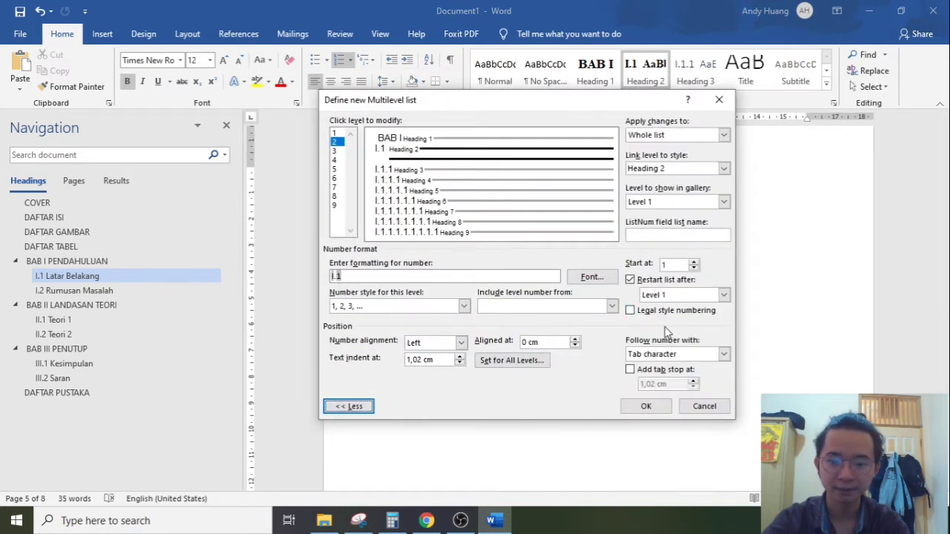
pyautogui.click(630, 311)
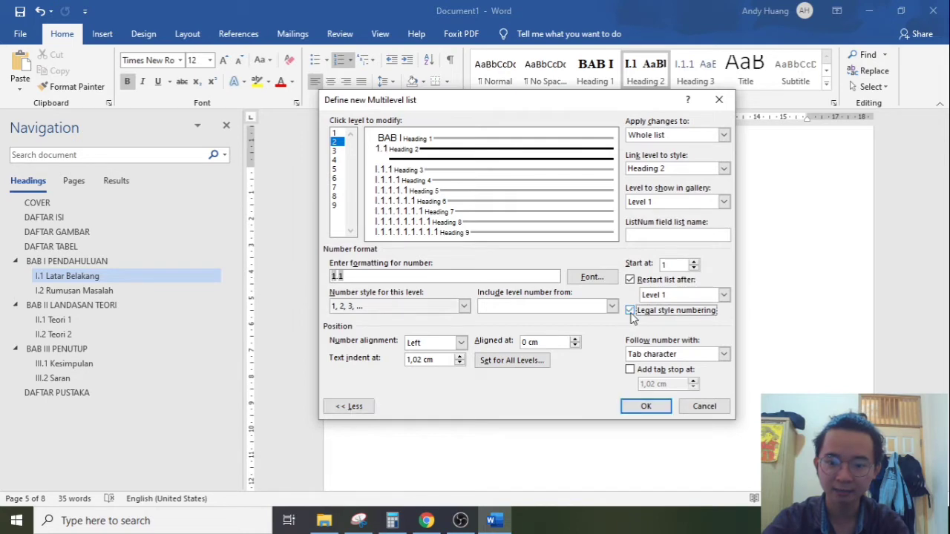
pyautogui.click(641, 408)
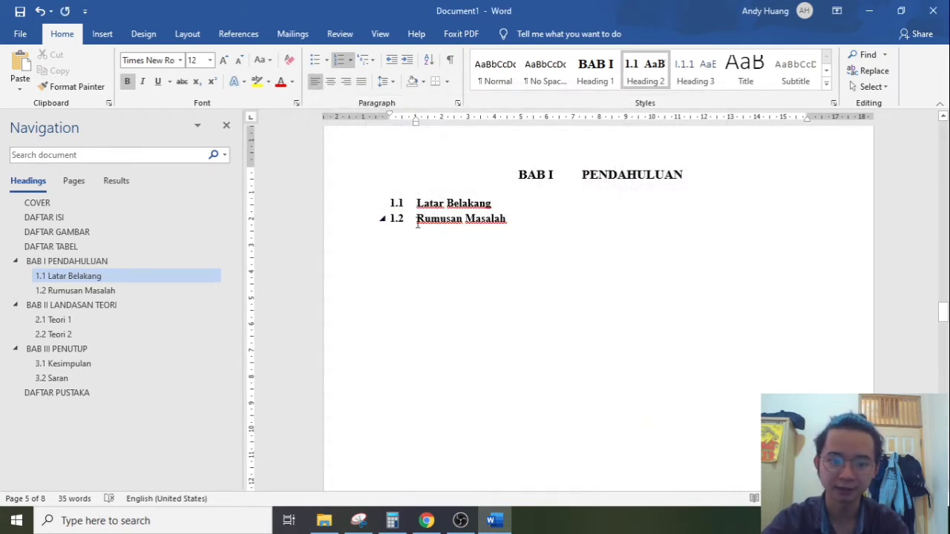
pyautogui.click(107, 320)
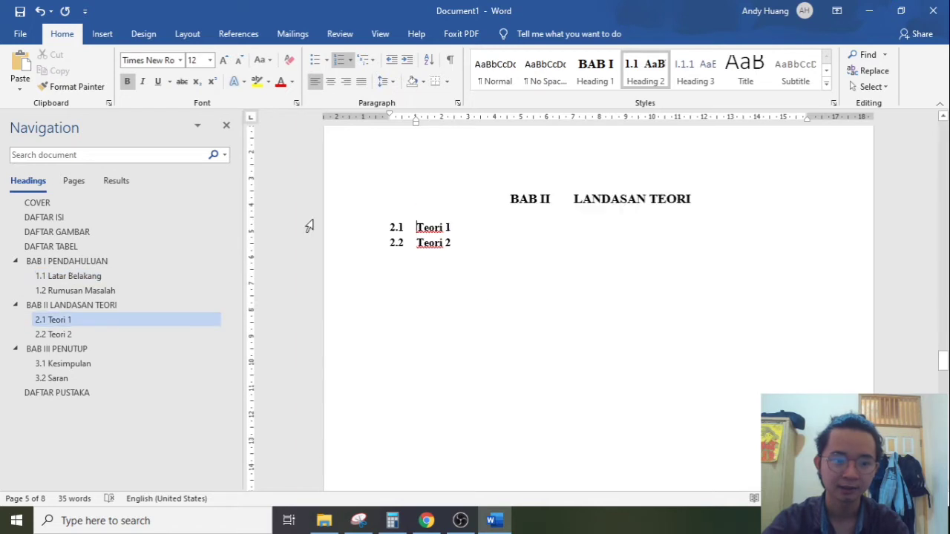
pyautogui.click(121, 378)
pyautogui.scroll(4, 512, 208)
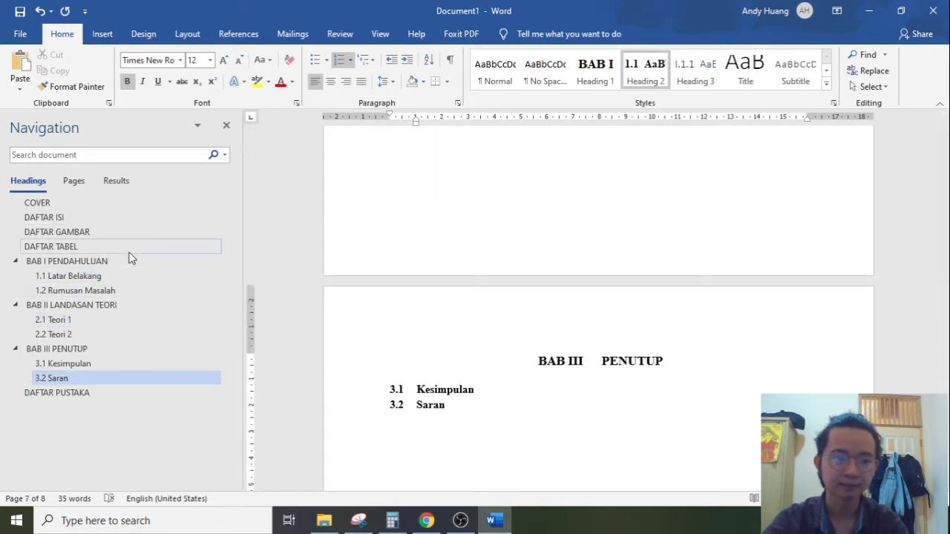
# Put PENDAHULUAN on its own line below BAB I, and center both lines with a first-line indent of about 0.5 cm and left indent of about 0.25 cm
pyautogui.click(45, 261)
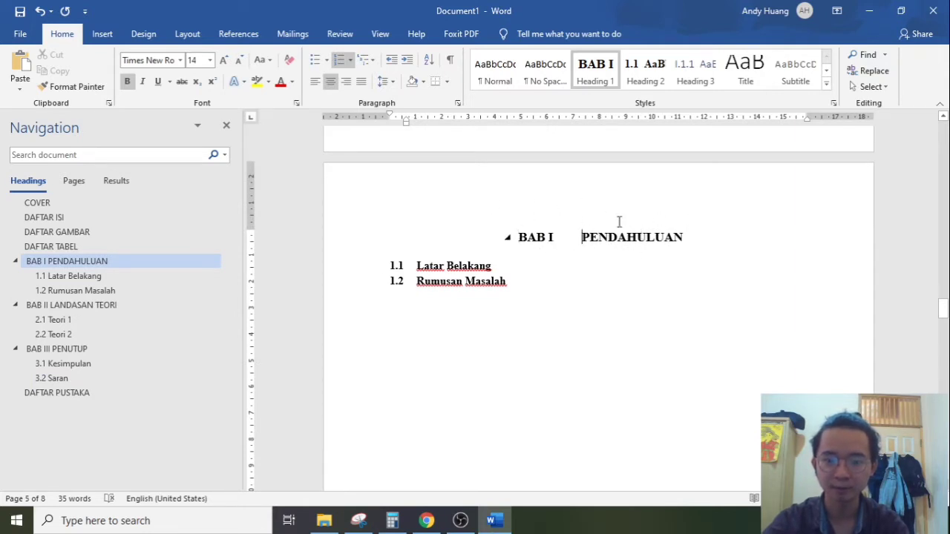
pyautogui.hotkey('shift', 'Return')
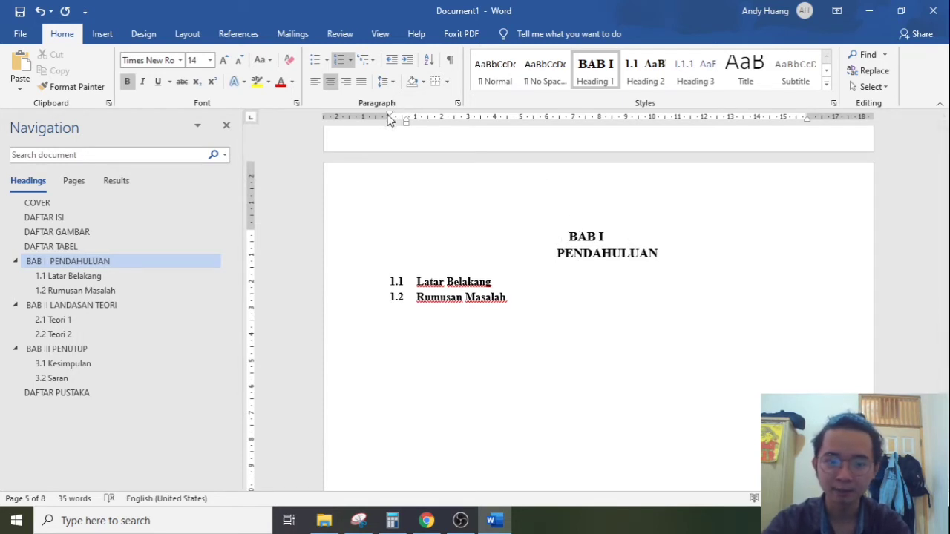
pyautogui.moveTo(391, 117)
pyautogui.mouseDown()
pyautogui.moveTo(406, 124)
pyautogui.moveTo(397, 124)
pyautogui.mouseUp()
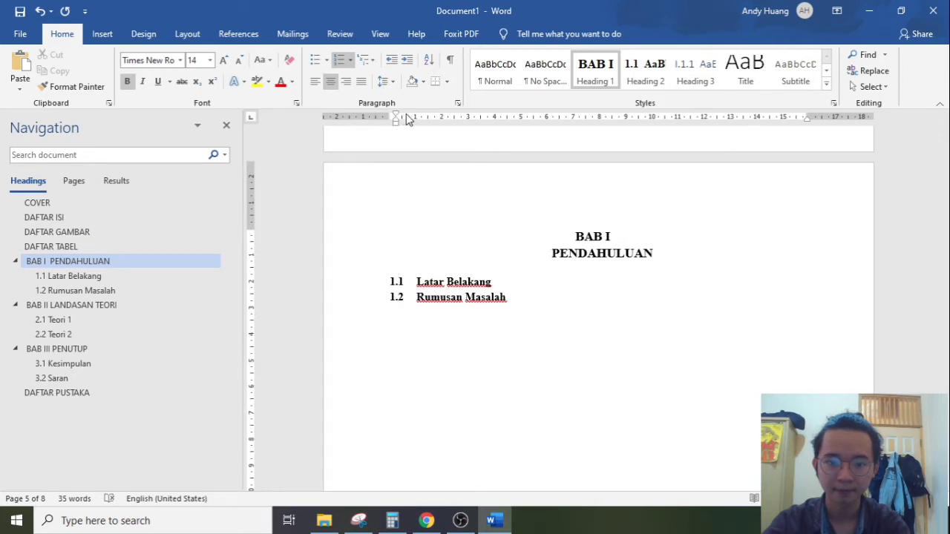
pyautogui.moveTo(396, 117); pyautogui.dragTo(401, 117)
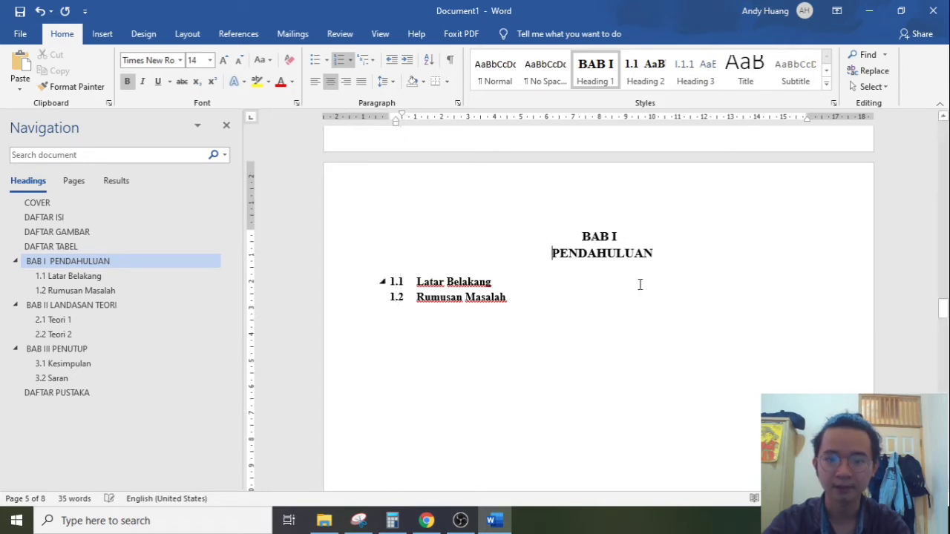
# Put LANDASAN TEORI on its own line below BAB II, and move its hanging indent about 0.5 cm outside the left margin
pyautogui.click(135, 302)
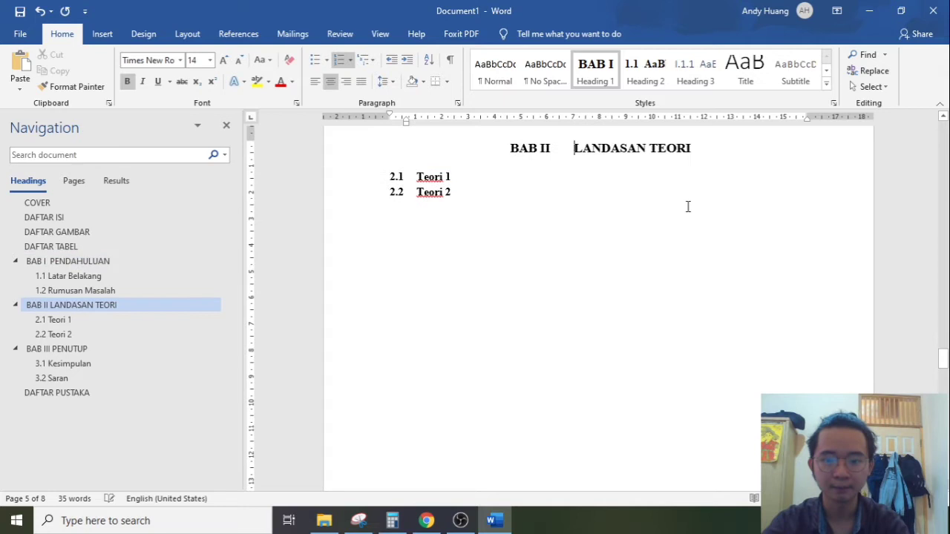
pyautogui.click(569, 145)
pyautogui.hotkey('shift', 'Return')
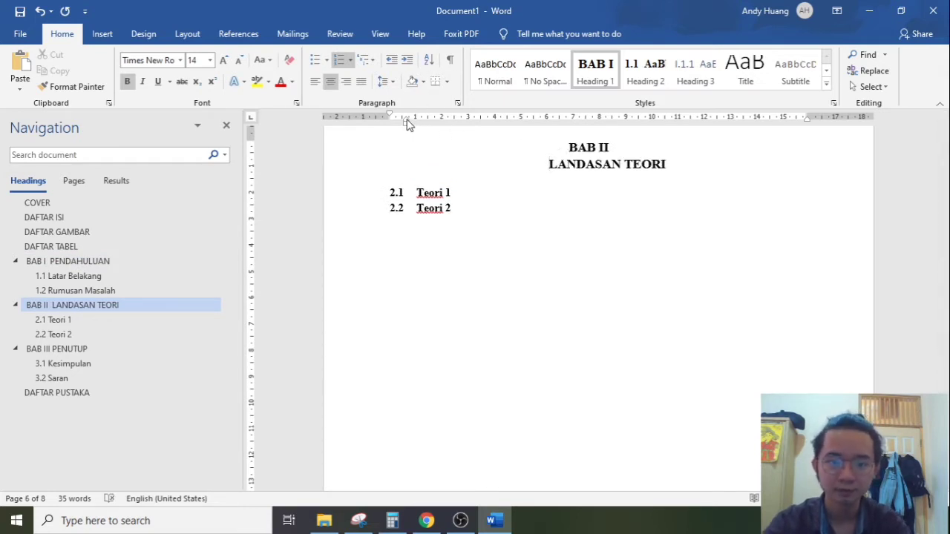
pyautogui.moveTo(407, 124); pyautogui.dragTo(375, 125)
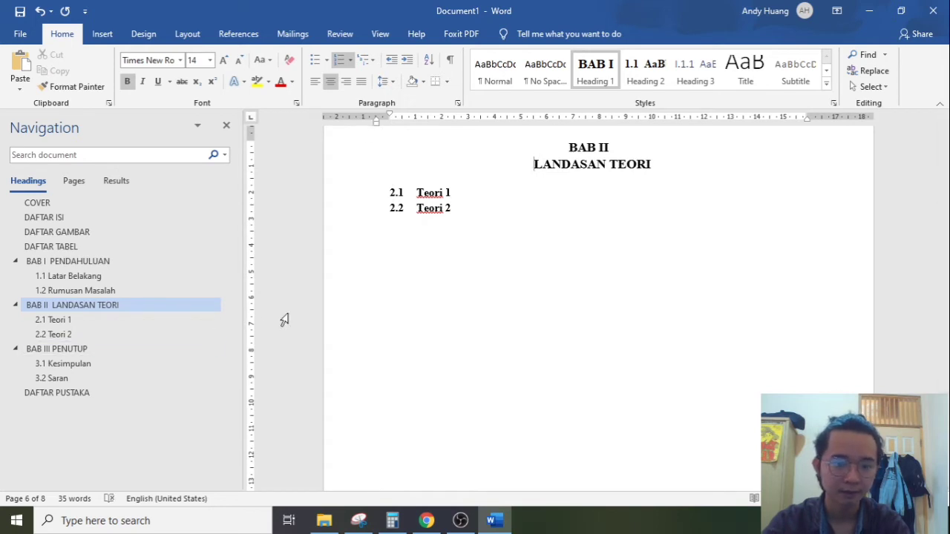
# Put PENUTUP on its own line below BAB III, and move its hanging indent about 0.75 cm outside the left margin
pyautogui.click(87, 348)
pyautogui.click(600, 148)
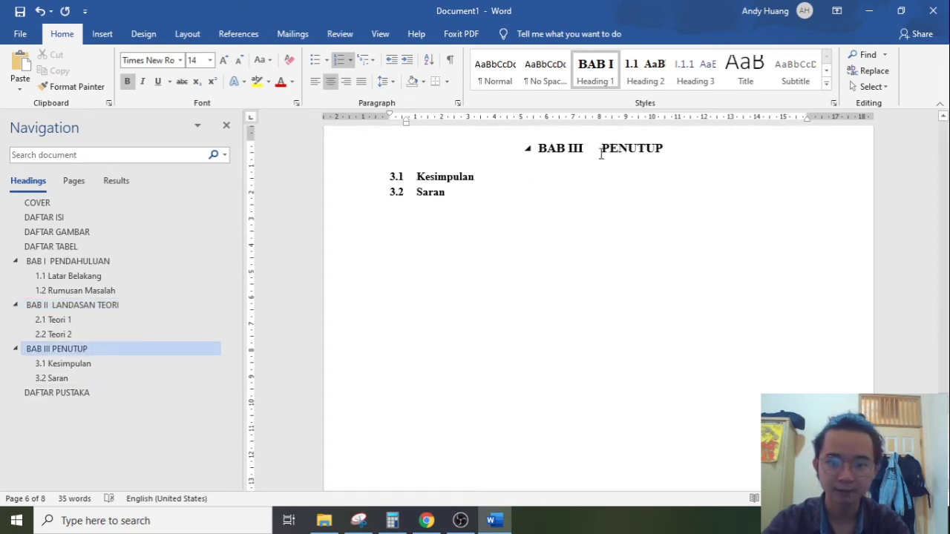
pyautogui.hotkey('shift', 'Return')
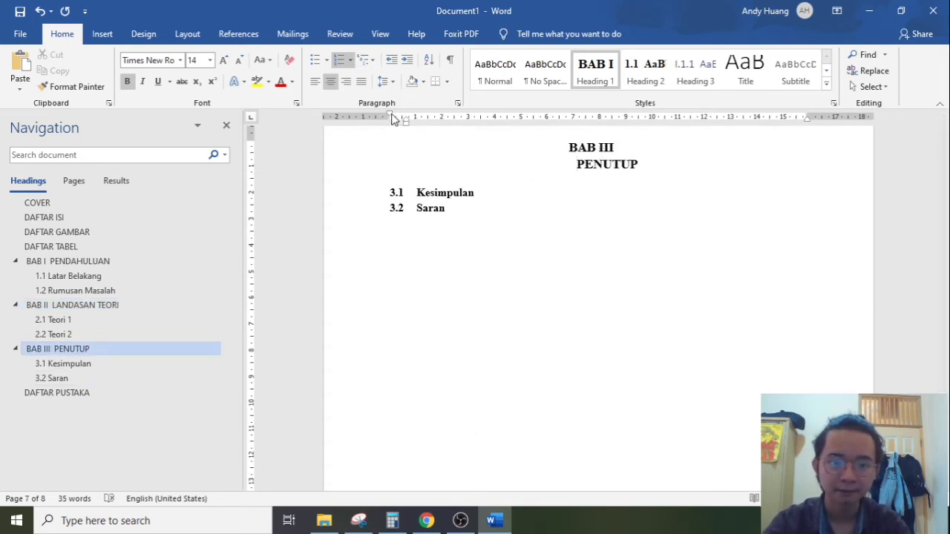
pyautogui.moveTo(407, 122)
pyautogui.mouseDown()
pyautogui.moveTo(361, 124)
pyautogui.moveTo(372, 123)
pyautogui.mouseUp()
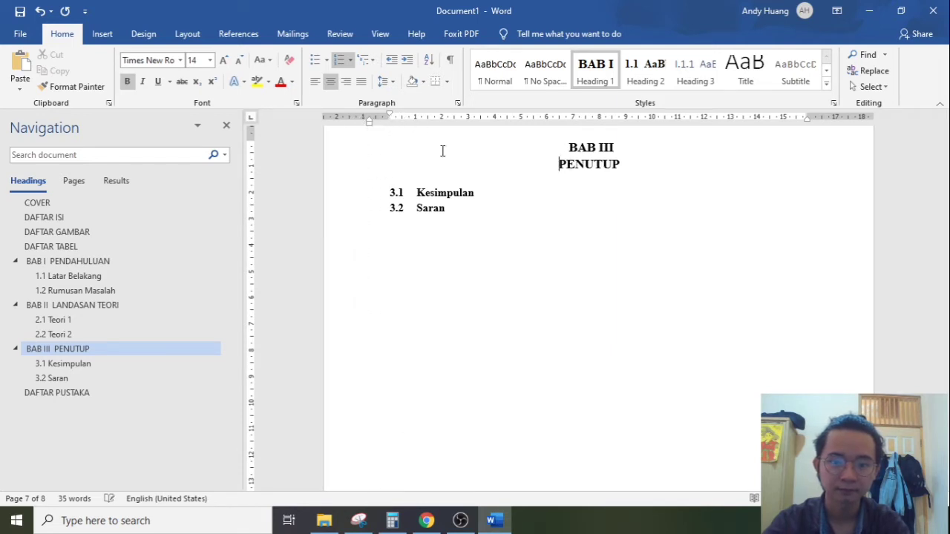
# Insert page breaks before the Rumusan Masalah, Teori 2 and Saran headings so that each starts on a new page
pyautogui.click(185, 276)
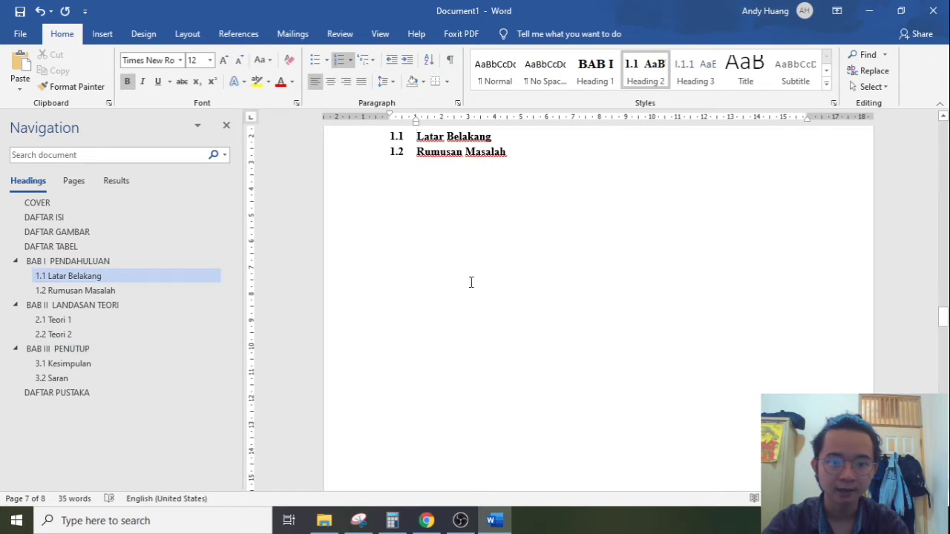
pyautogui.scroll(2, 471, 280)
pyautogui.click(416, 252)
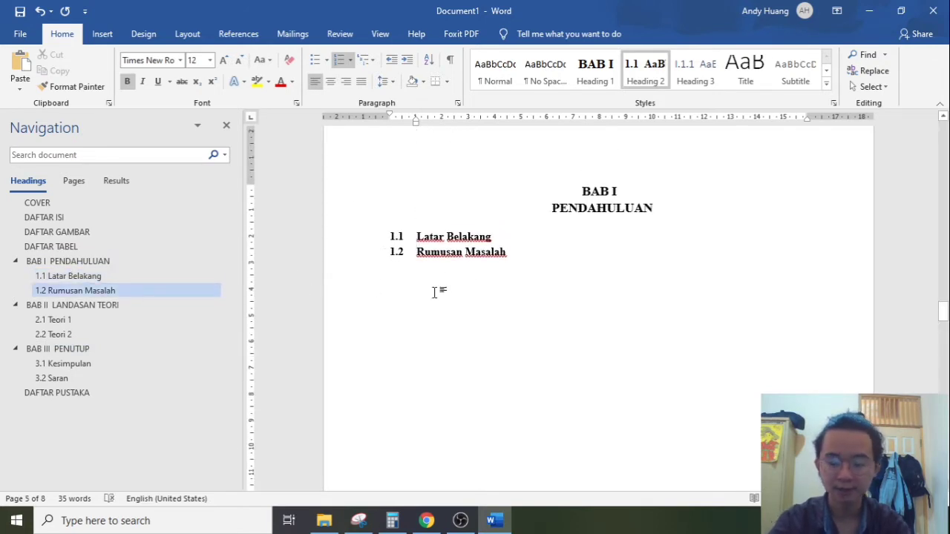
pyautogui.hotkey('shift', 'Return')
pyautogui.hotkey('ctrl', 'z')
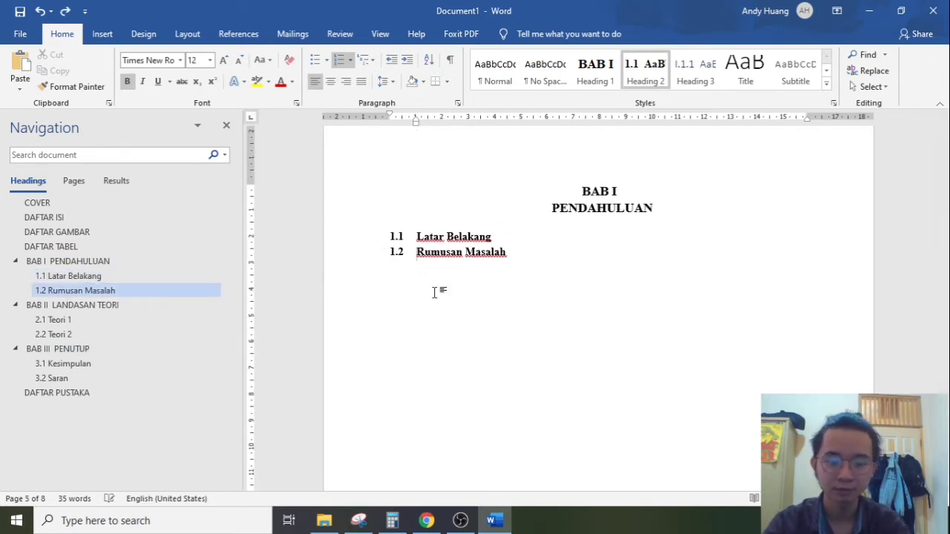
pyautogui.hotkey('ctrl', 'Return')
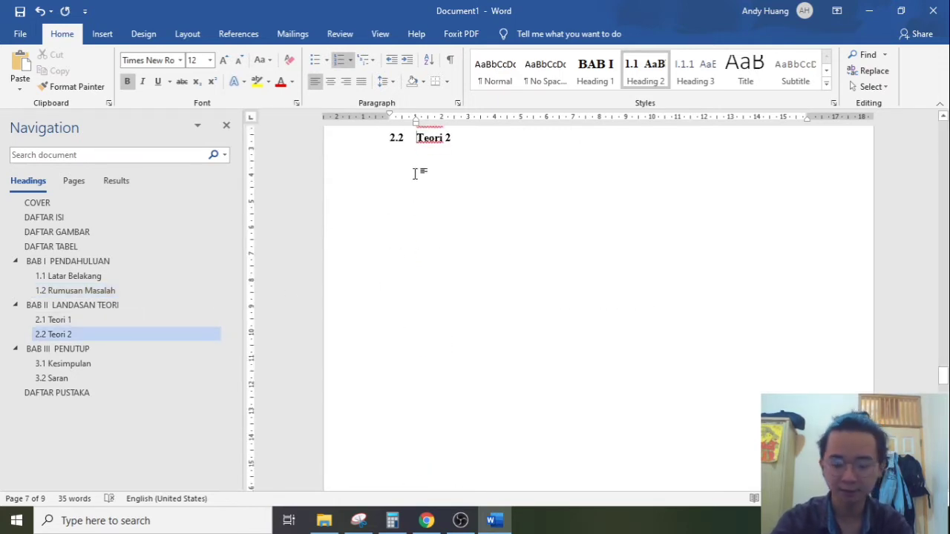
pyautogui.scroll(3, 415, 174)
pyautogui.click(96, 380)
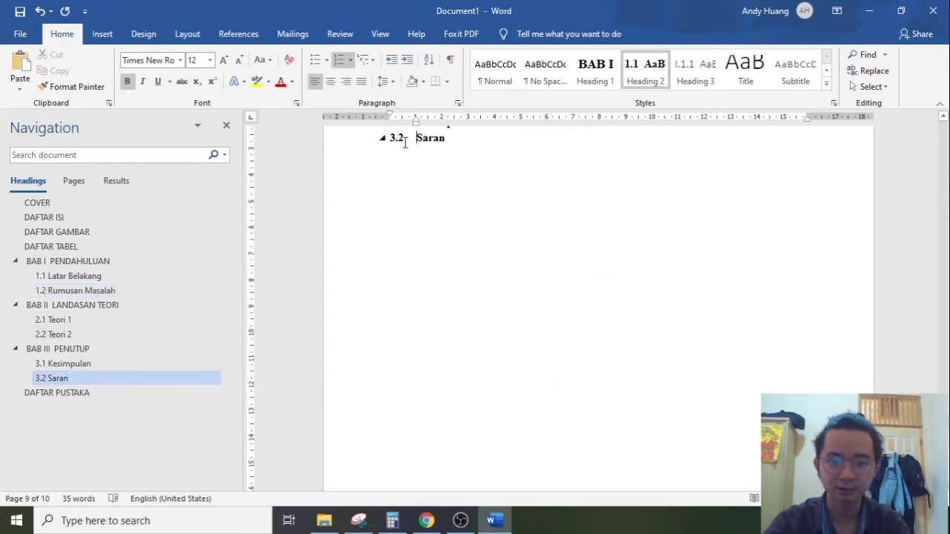
pyautogui.hotkey('ctrl', 'Return')
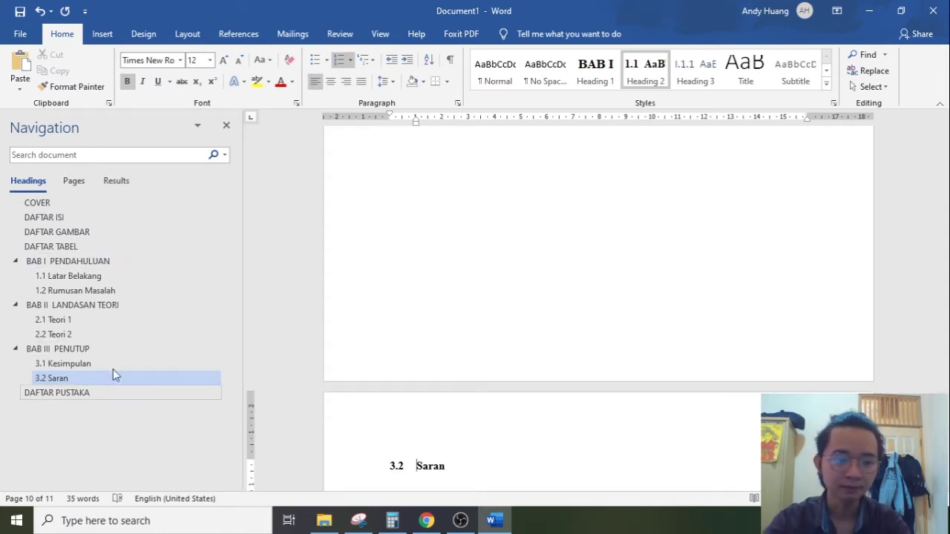
# Add an empty line below the DAFTAR ISI heading and open the custom table of contents settings for it
pyautogui.click(100, 220)
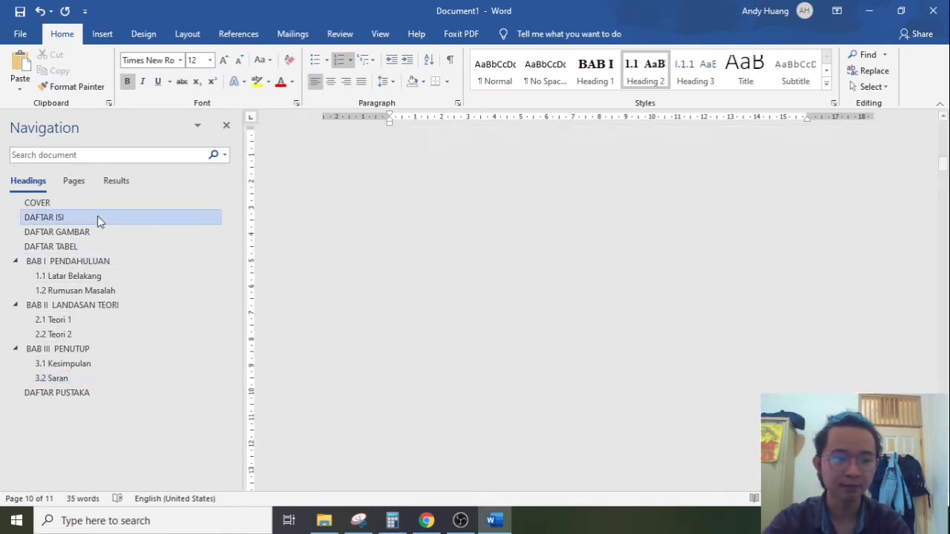
pyautogui.press('Return')
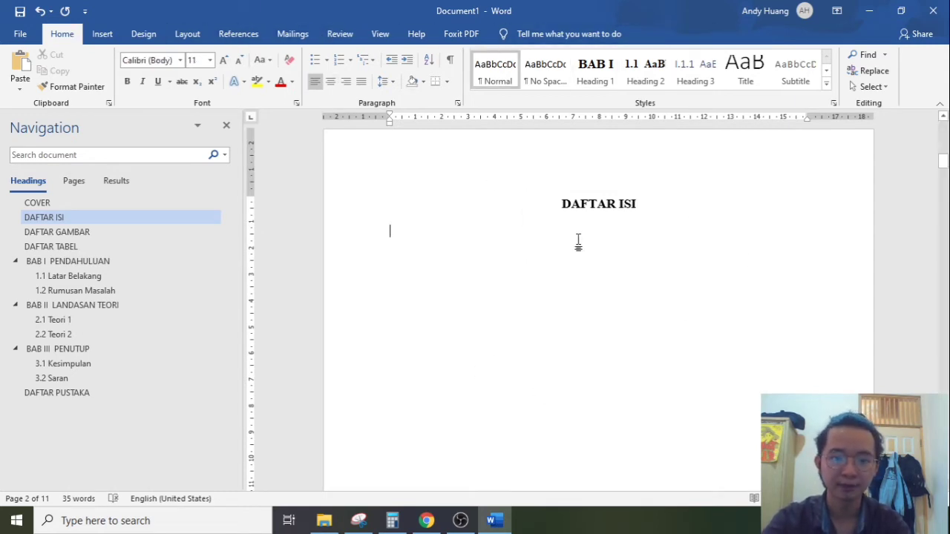
pyautogui.click(245, 37)
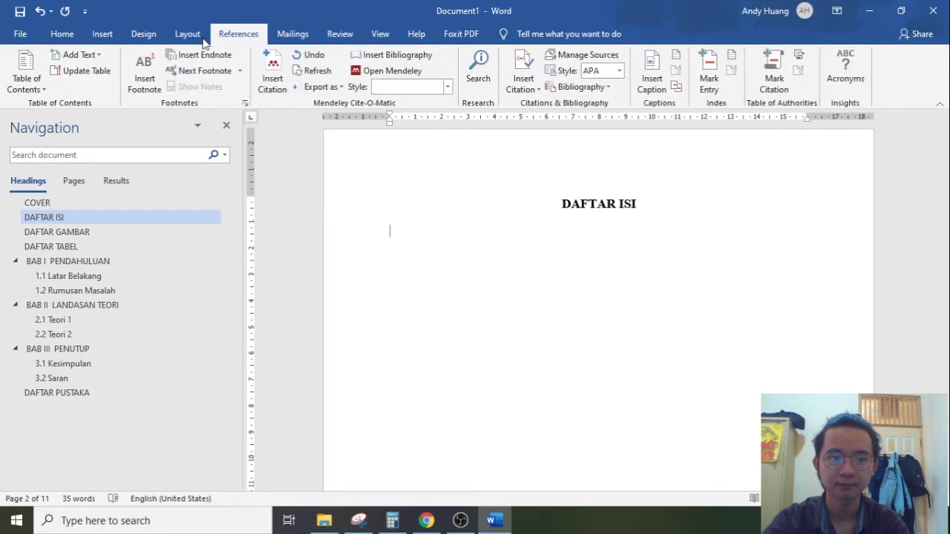
pyautogui.click(37, 63)
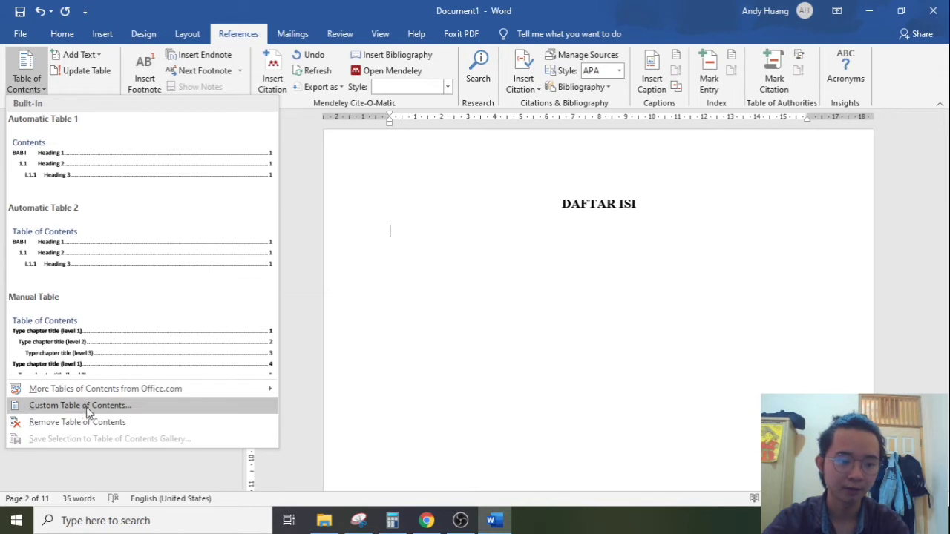
pyautogui.click(92, 406)
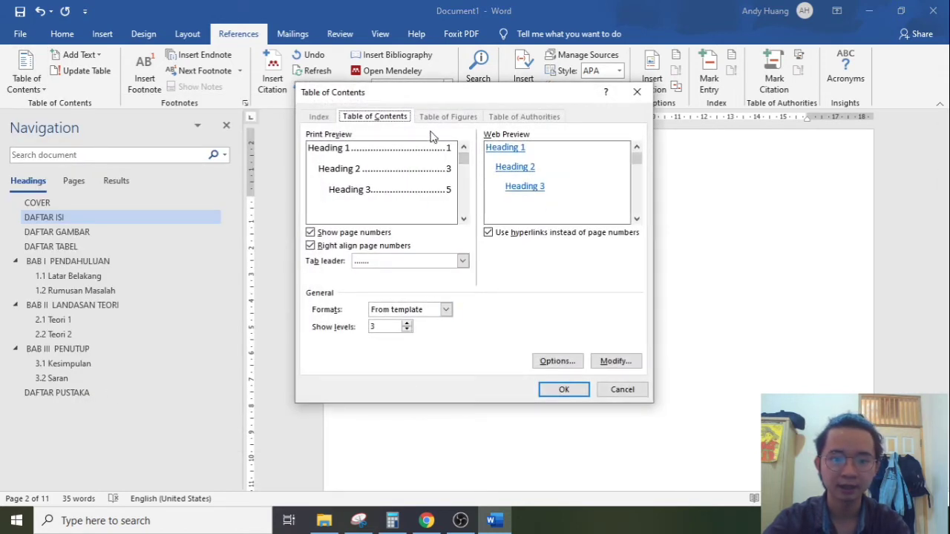
# Modify the TOC 1 style to Times New Roman, 12 pt, bold, with the Automatic font color
pyautogui.click(615, 360)
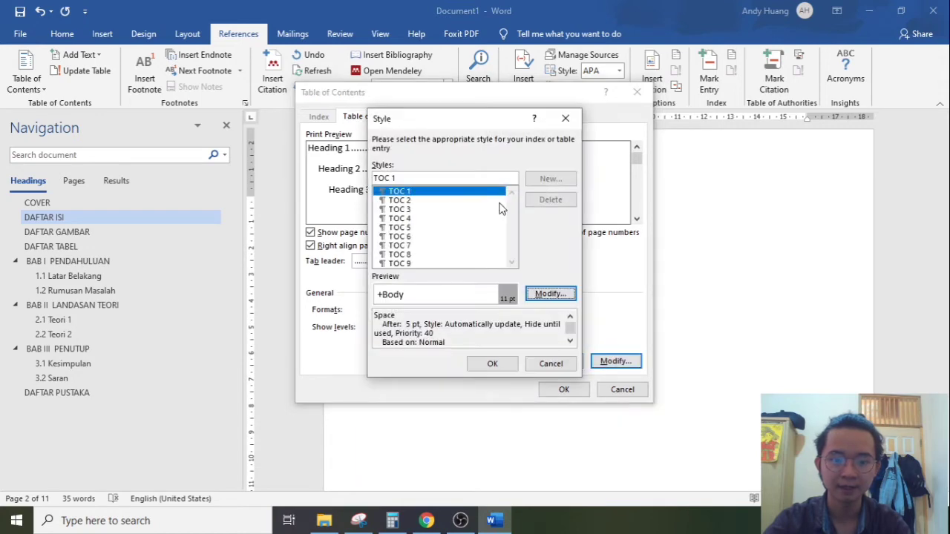
pyautogui.click(435, 194)
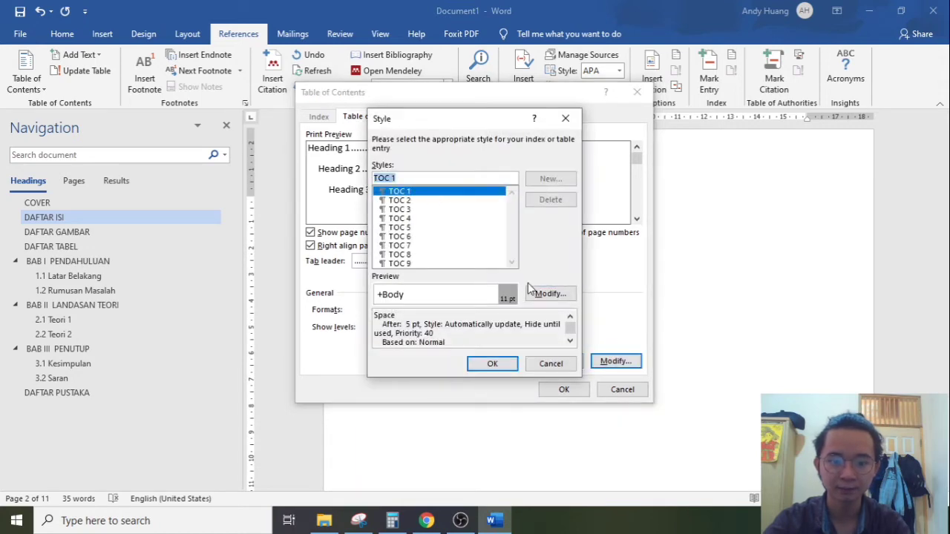
pyautogui.click(549, 293)
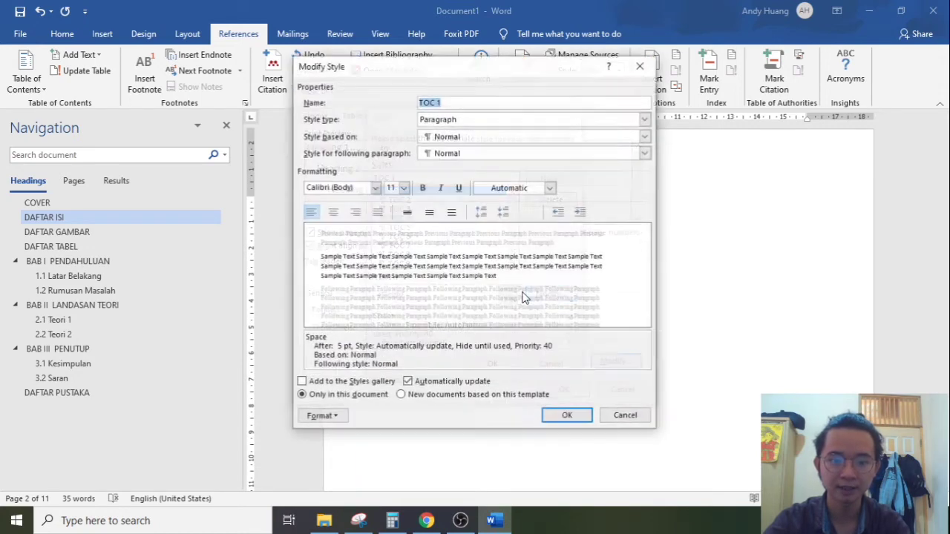
pyautogui.click(375, 187)
pyautogui.click(365, 235)
pyautogui.click(403, 188)
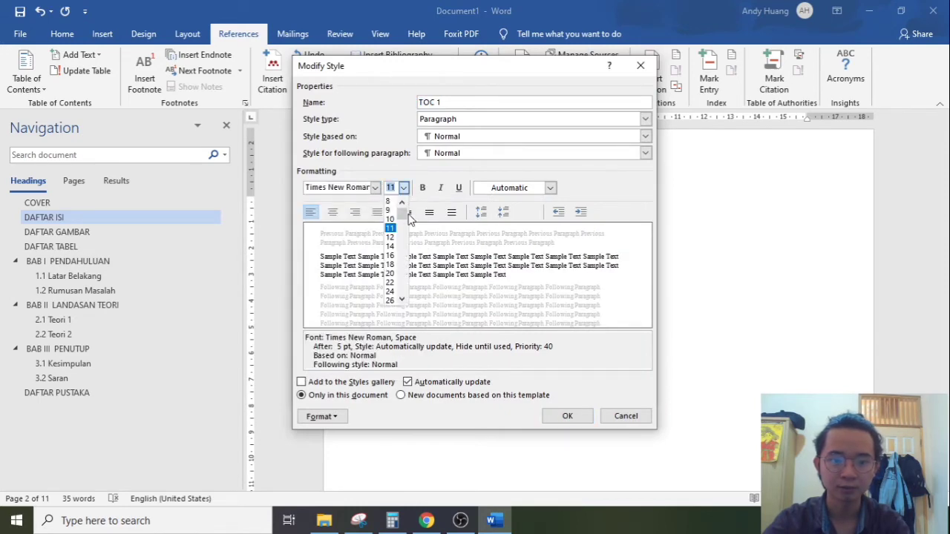
pyautogui.click(390, 237)
pyautogui.click(423, 188)
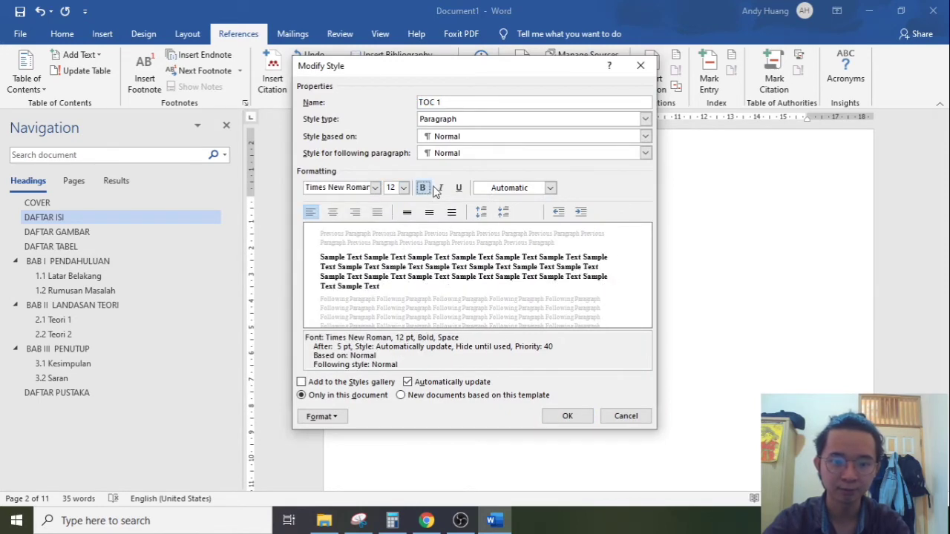
pyautogui.click(550, 188)
pyautogui.click(510, 201)
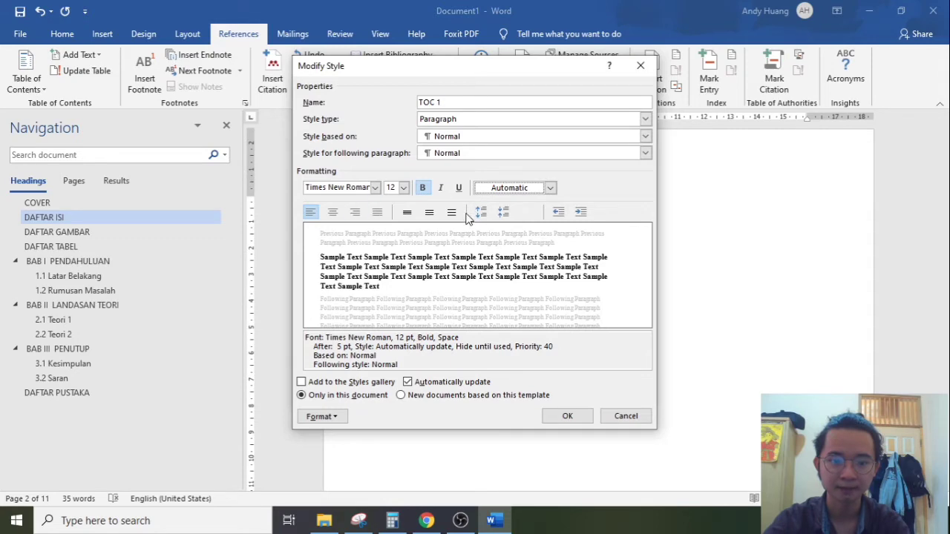
pyautogui.click(566, 416)
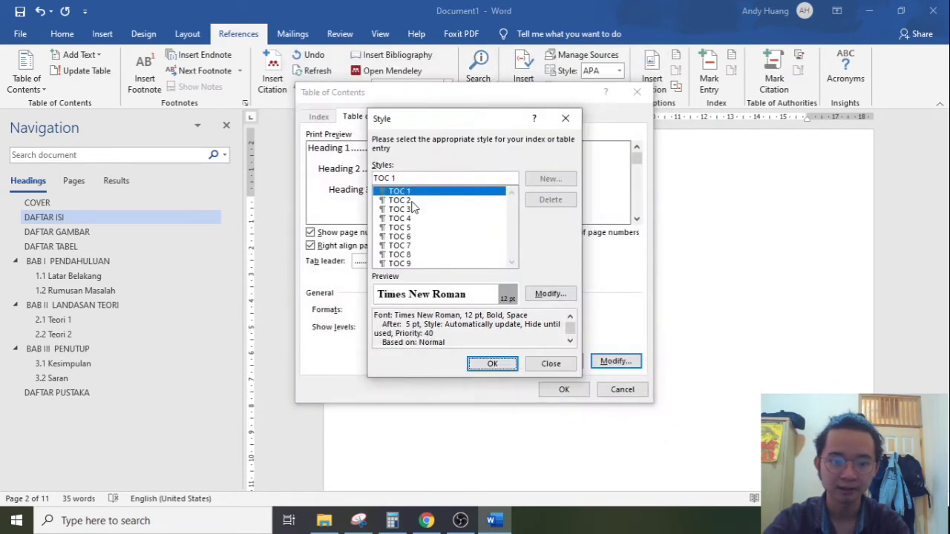
# Modify the TOC 2 style to Times New Roman, 12 pt, and insert the custom table of contents below DAFTAR ISI
pyautogui.click(400, 200)
pyautogui.click(550, 294)
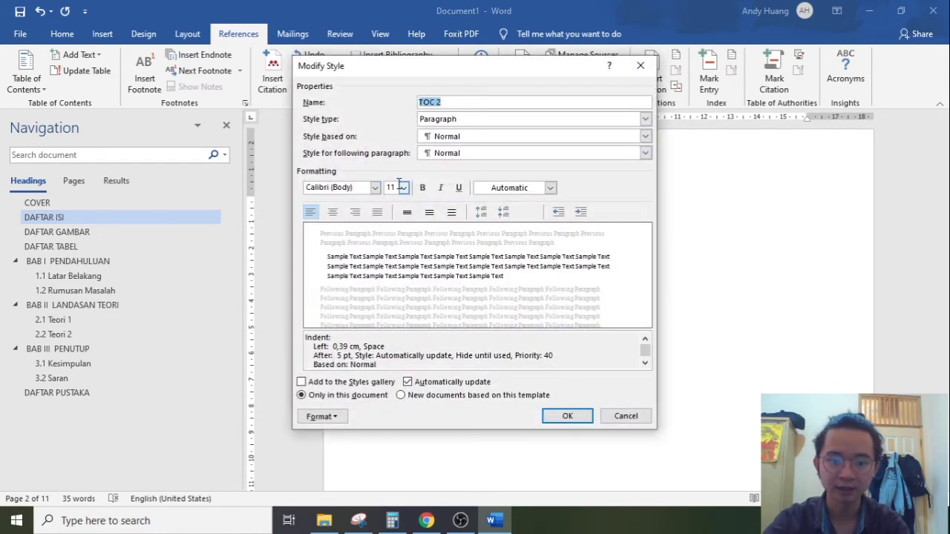
pyautogui.click(403, 188)
pyautogui.click(391, 228)
pyautogui.click(376, 187)
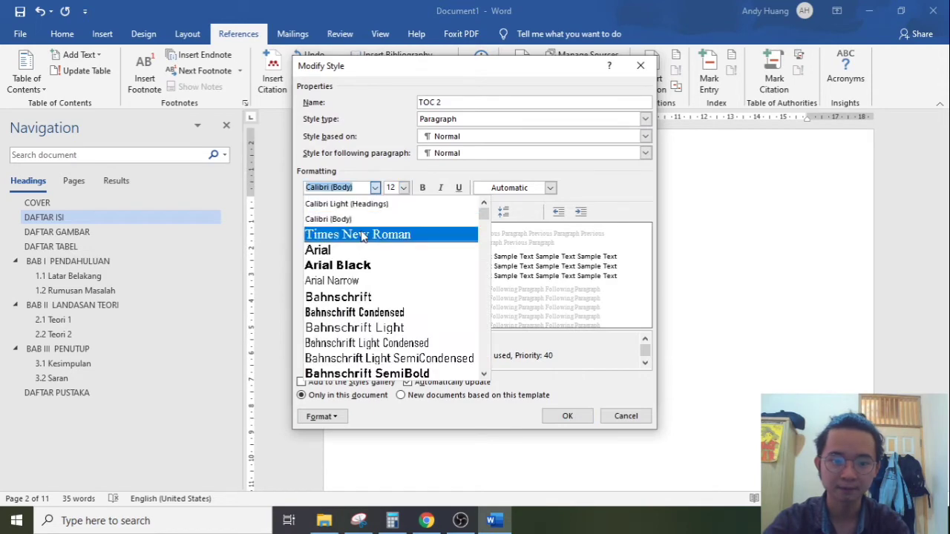
pyautogui.click(364, 234)
pyautogui.click(550, 187)
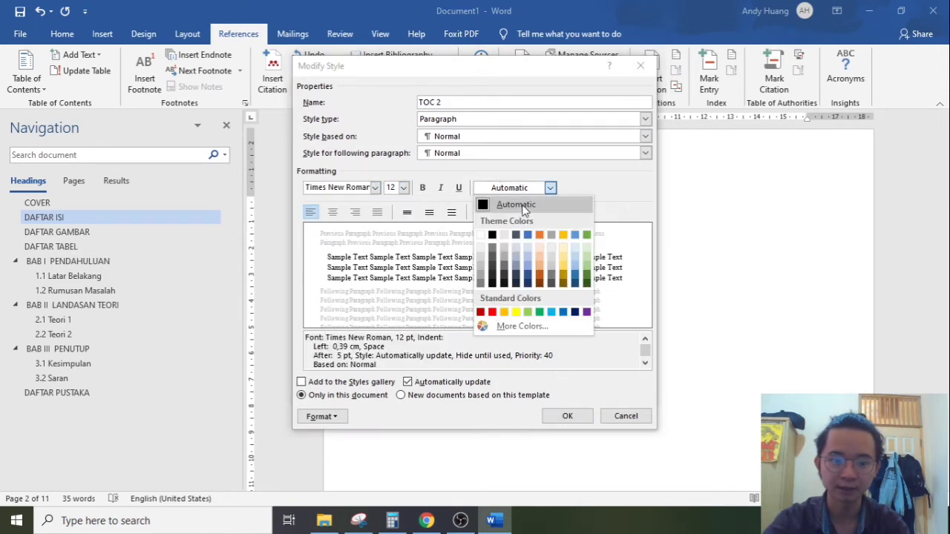
pyautogui.click(550, 188)
pyautogui.click(566, 416)
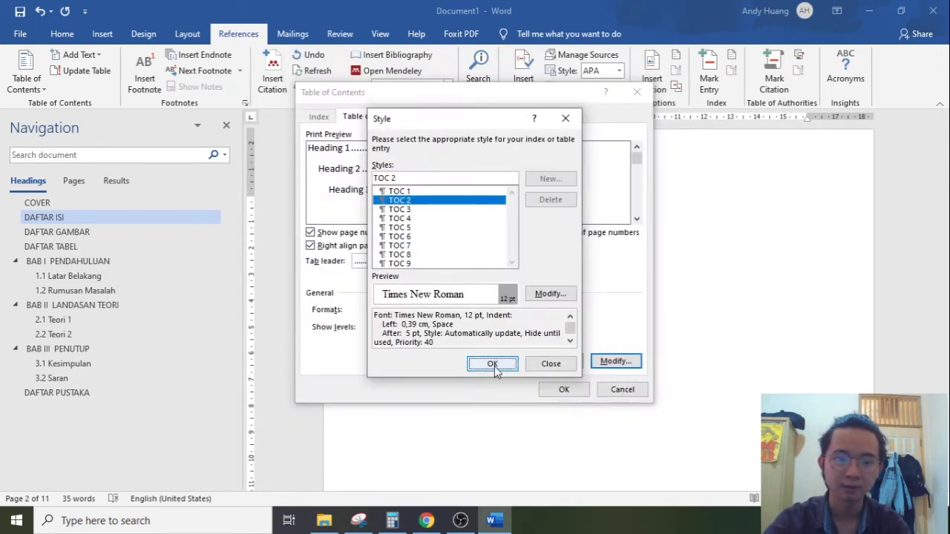
pyautogui.click(492, 364)
pyautogui.click(564, 389)
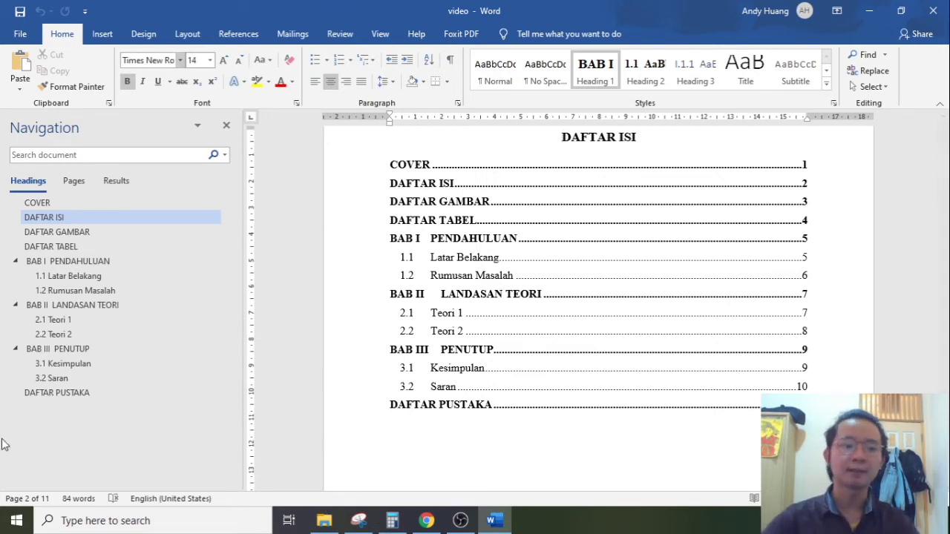
# Review the COVER, BAB I, BAB II, BAB III and DAFTAR PUSTAKA pages, and check the header area of the cover page
pyautogui.click(47, 203)
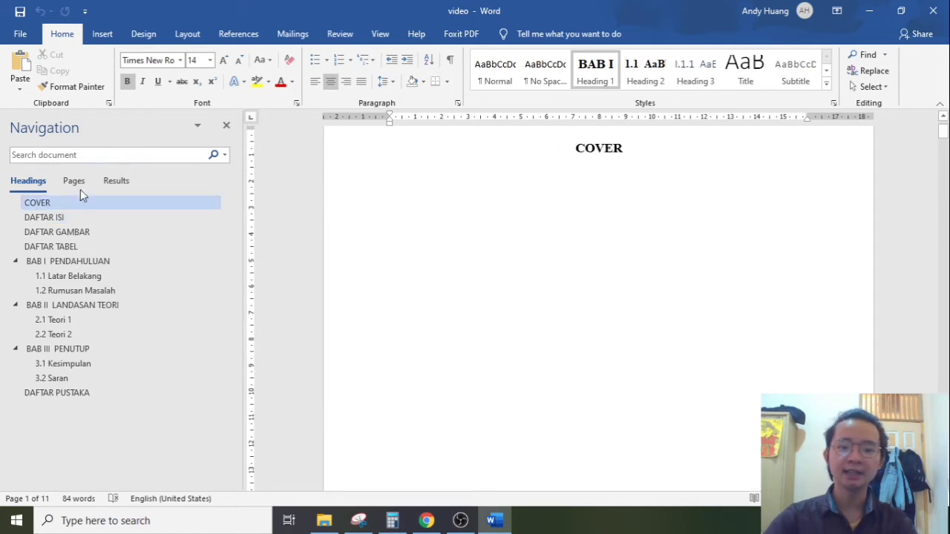
pyautogui.click(62, 265)
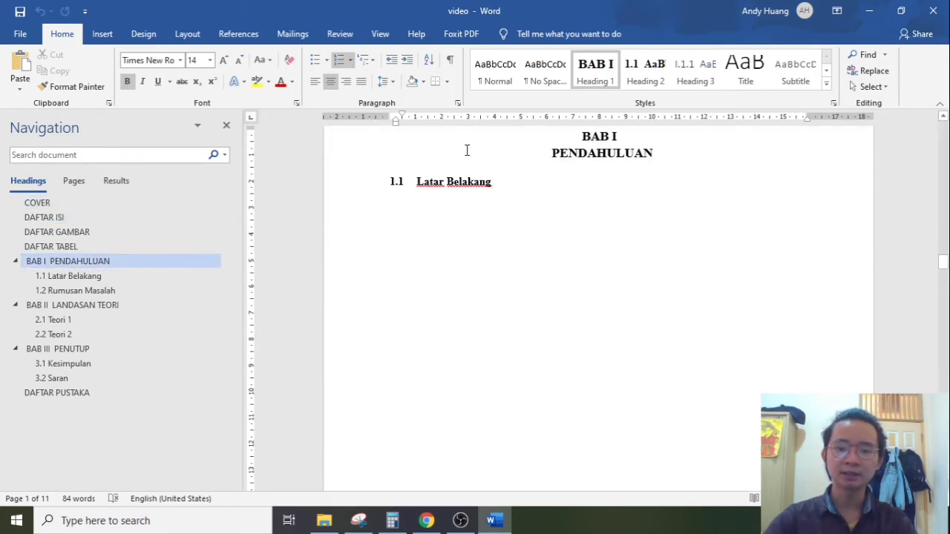
pyautogui.click(110, 305)
pyautogui.click(52, 350)
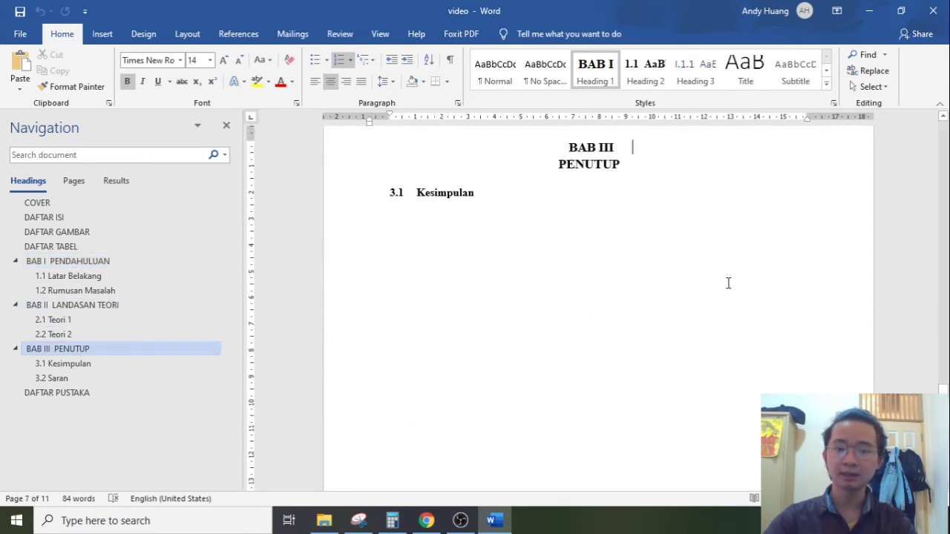
pyautogui.click(140, 395)
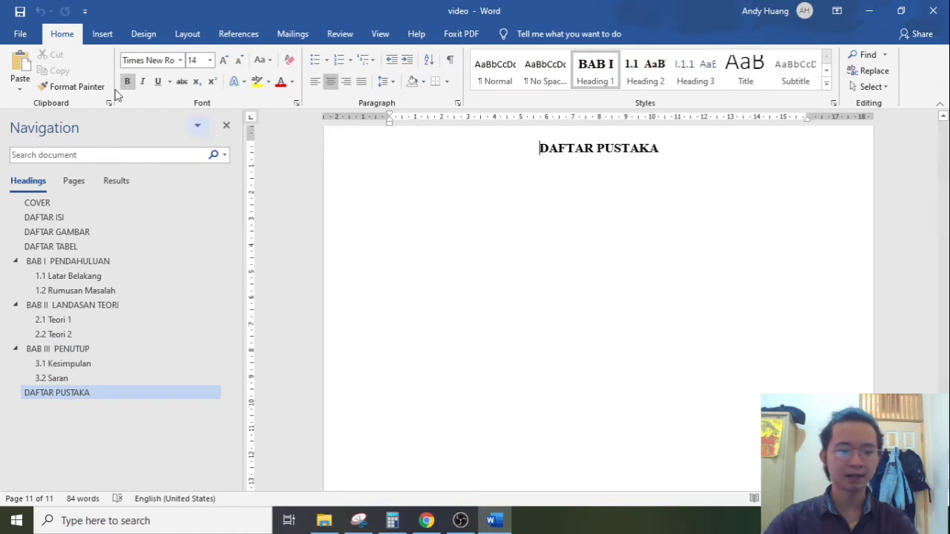
pyautogui.click(66, 205)
pyautogui.scroll(2, 512, 179)
pyautogui.doubleClick(520, 168)
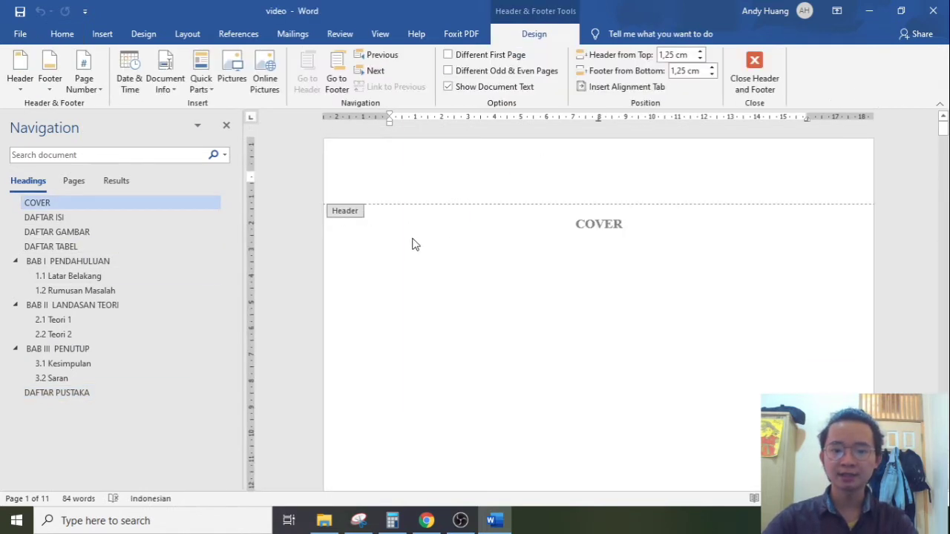
pyautogui.doubleClick(615, 422)
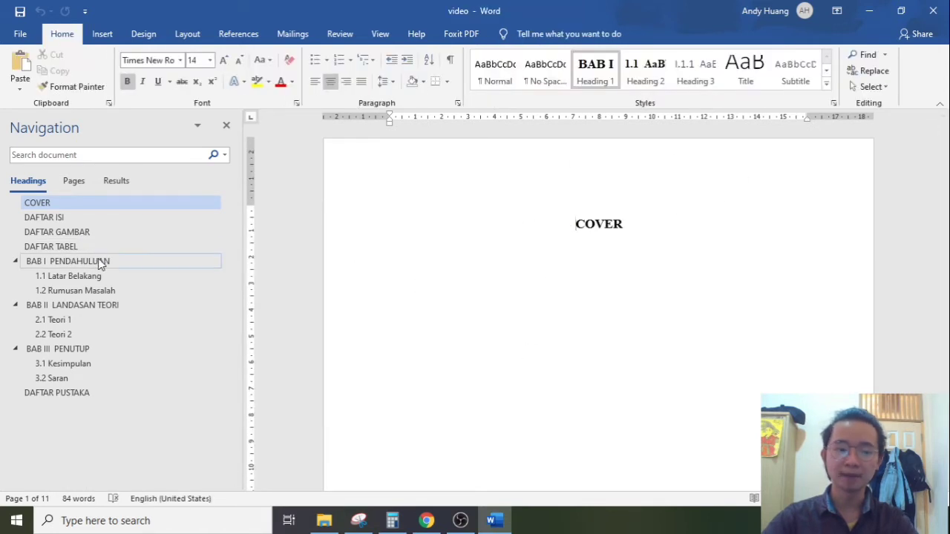
# Insert a Next Page section break before the BAB I PENDAHULUAN heading and check the header area of that page
pyautogui.click(102, 264)
pyautogui.scroll(2, 607, 180)
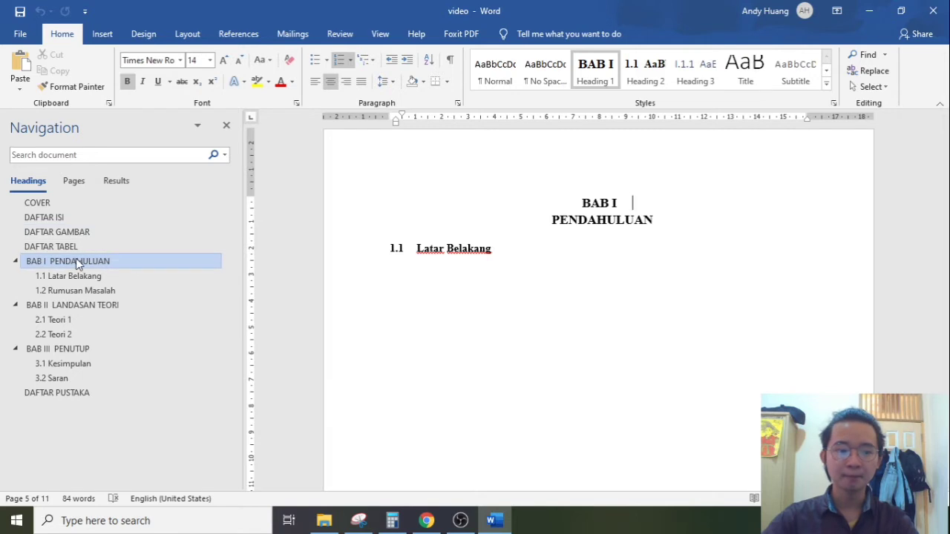
pyautogui.click(51, 263)
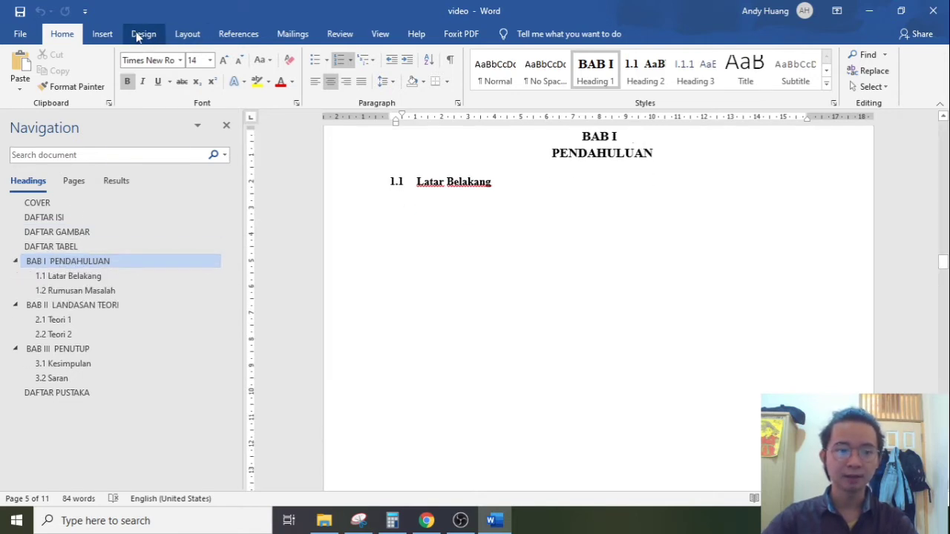
pyautogui.click(187, 34)
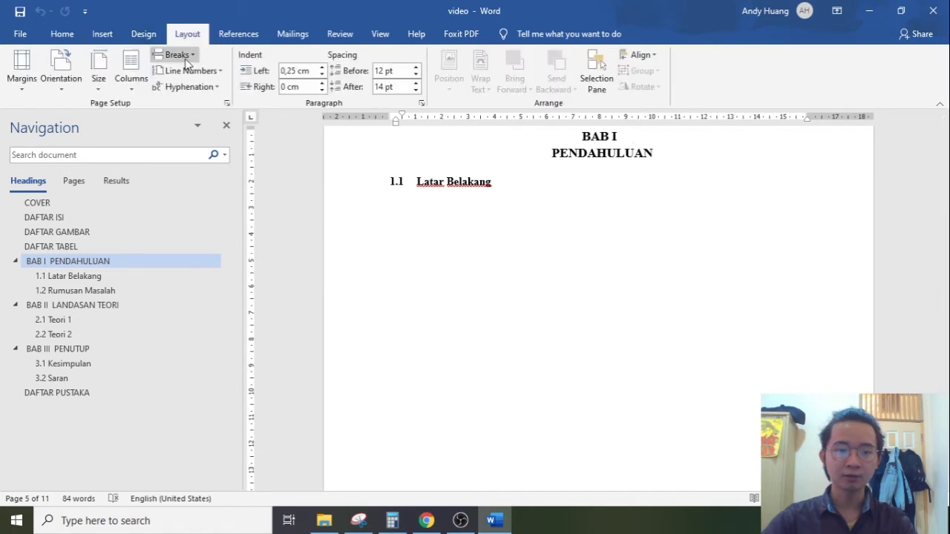
pyautogui.click(178, 56)
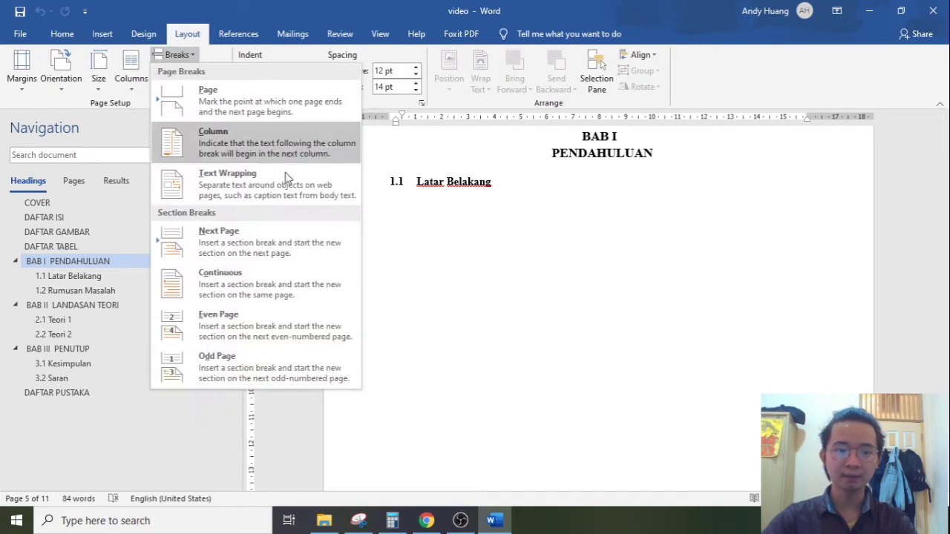
pyautogui.click(239, 244)
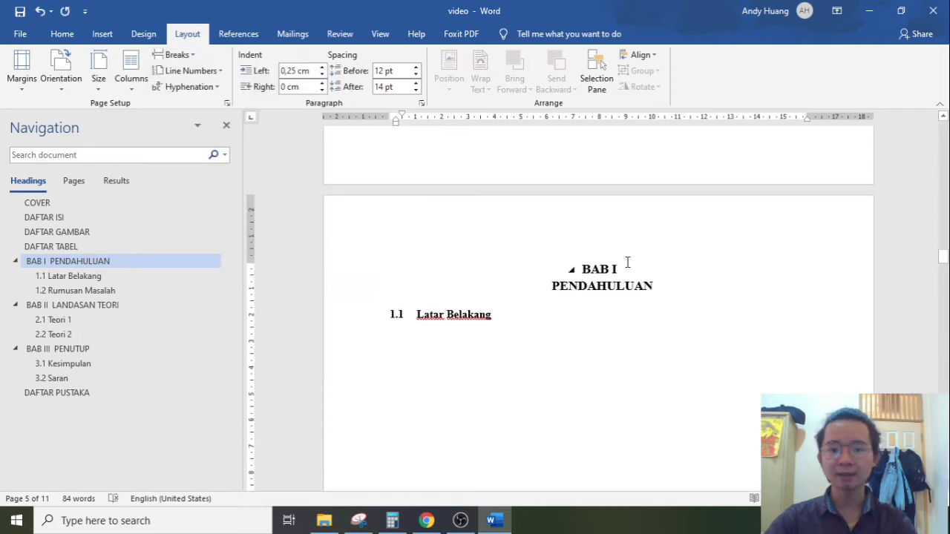
pyautogui.doubleClick(559, 214)
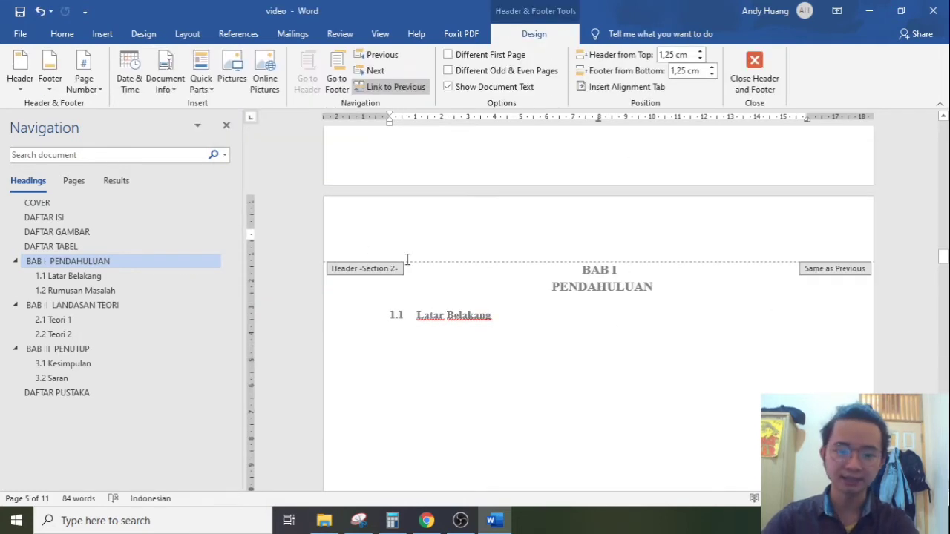
# Insert a Next Page section break before the BAB II LANDASAN TEORI heading
pyautogui.click(101, 304)
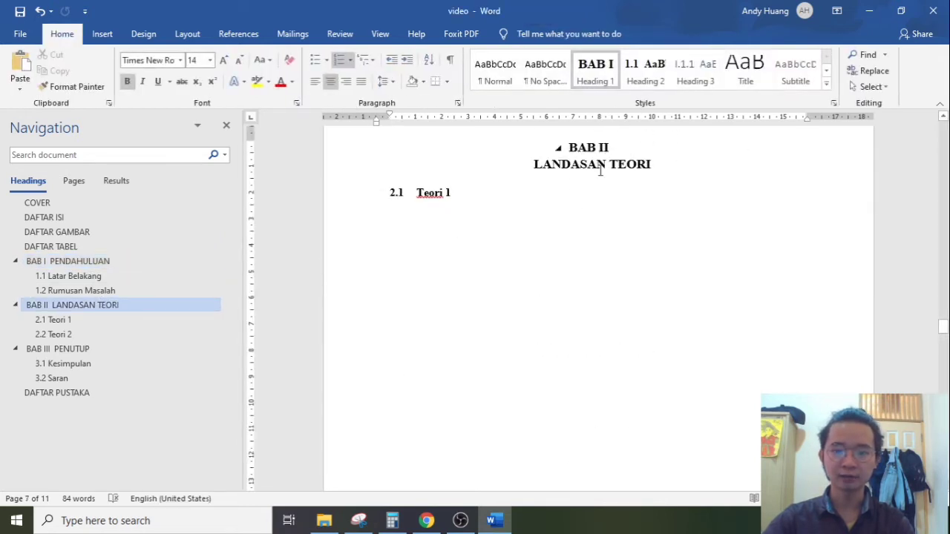
pyautogui.click(187, 35)
pyautogui.click(174, 55)
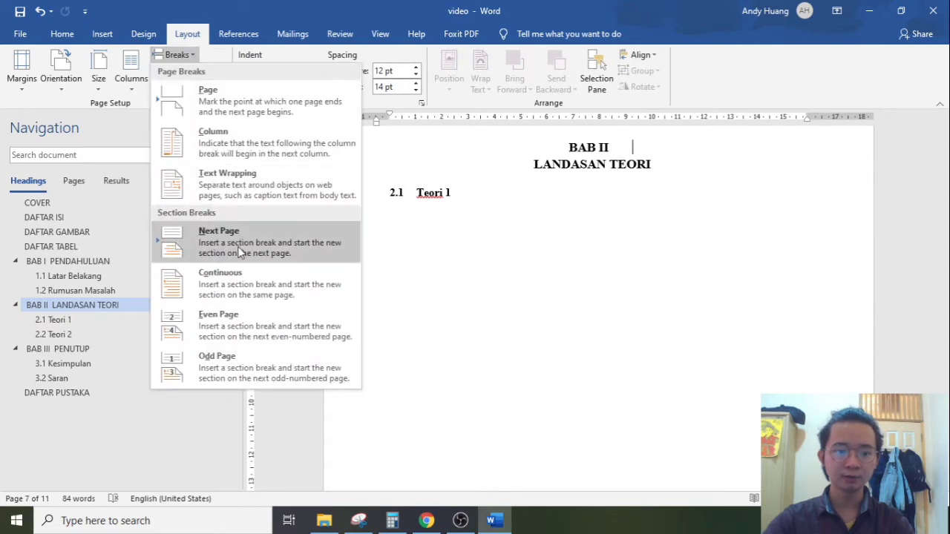
pyautogui.press('Escape')
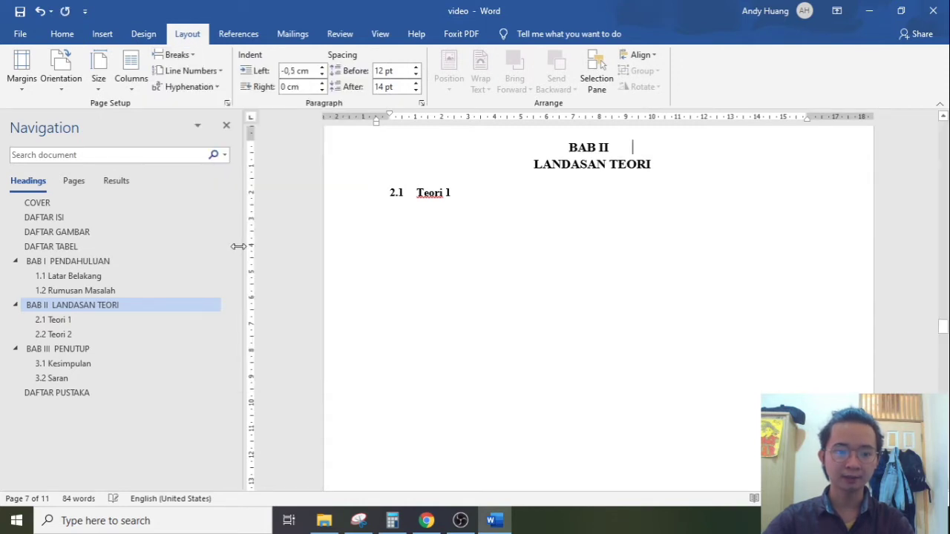
# Insert Next Page section breaks before the BAB III PENUTUP and DAFTAR PUSTAKA headings
pyautogui.click(112, 345)
pyautogui.click(184, 56)
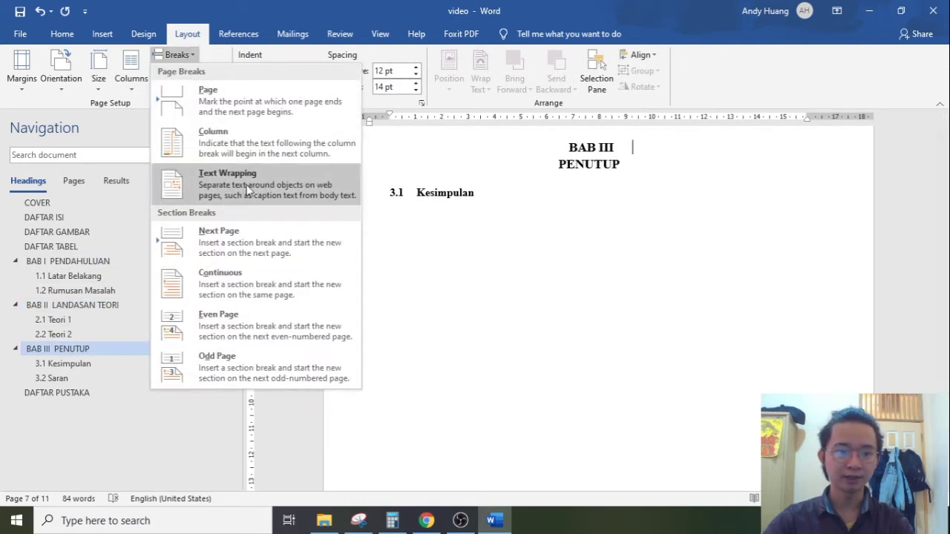
pyautogui.press('Escape')
pyautogui.click(89, 393)
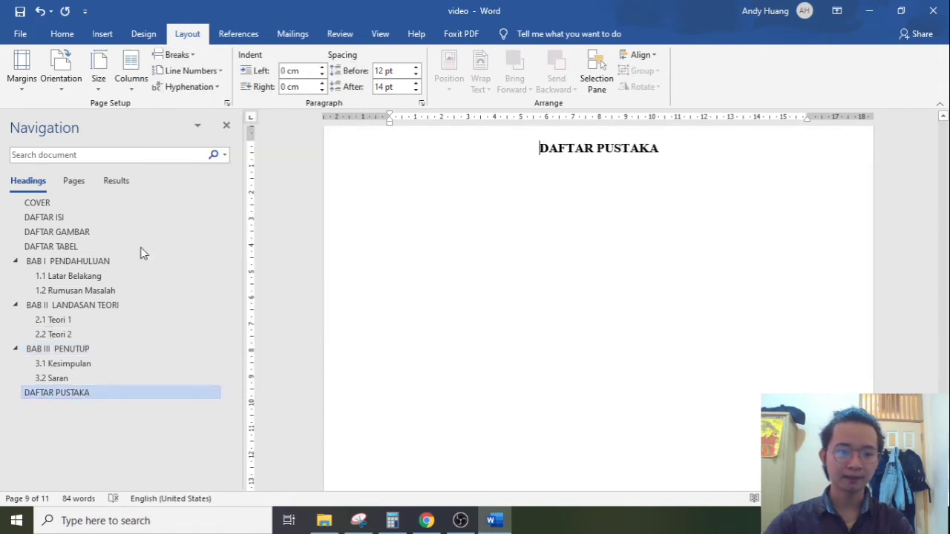
pyautogui.click(194, 56)
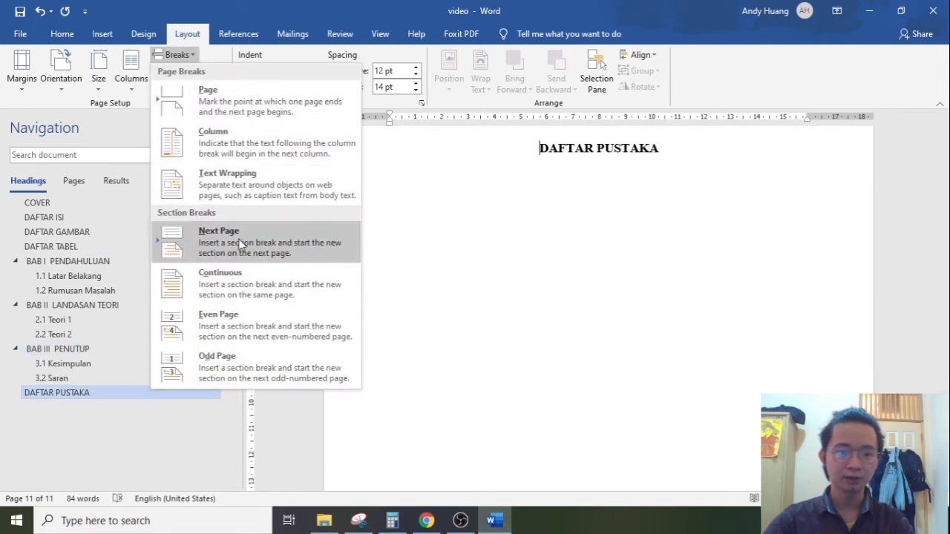
pyautogui.press('Escape')
# Insert a centered Plain Number 2 page number at the bottom of the page for the cover's section
pyautogui.click(126, 275)
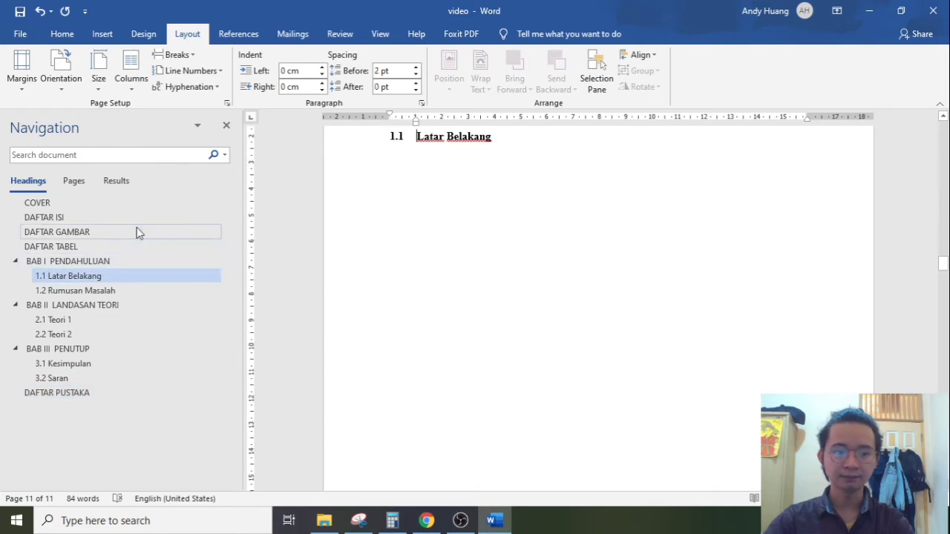
pyautogui.click(134, 262)
pyautogui.scroll(5, 591, 333)
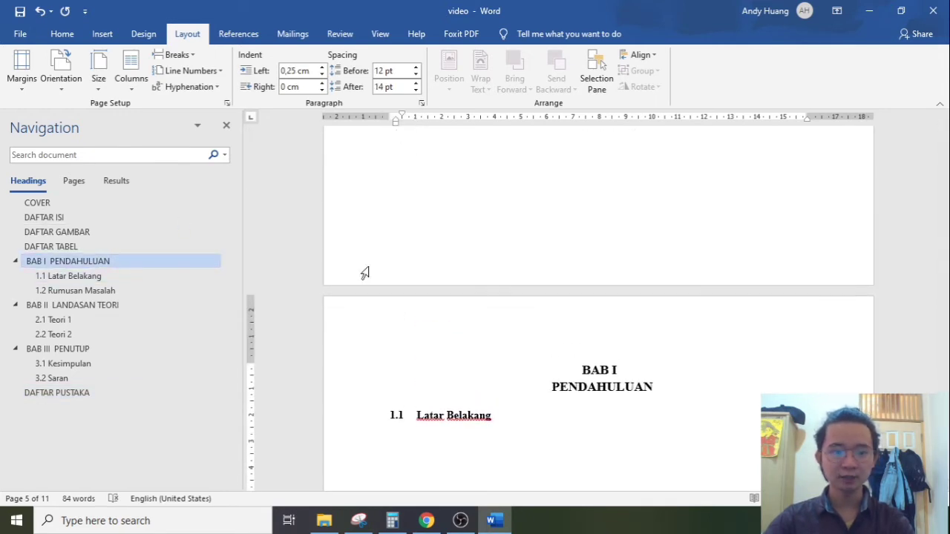
pyautogui.click(86, 204)
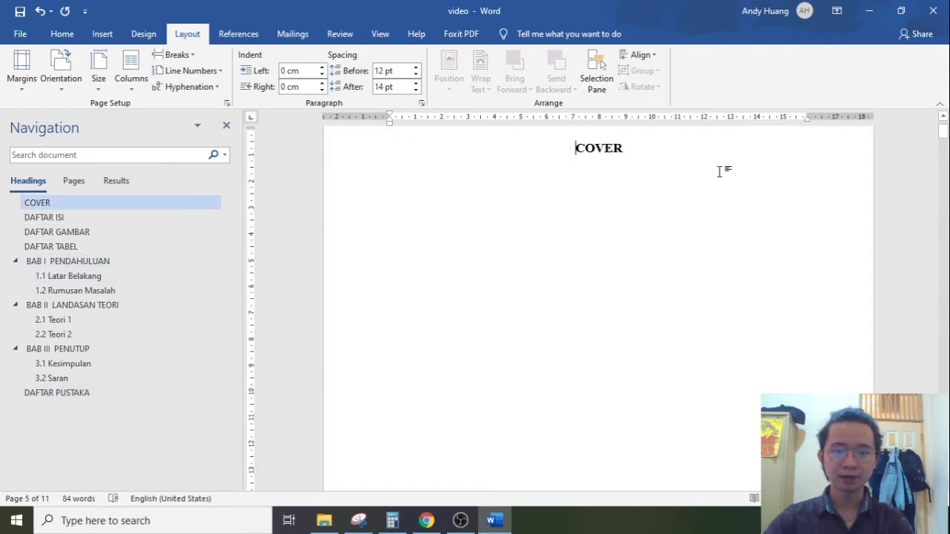
pyautogui.scroll(-10, 668, 242)
pyautogui.scroll(3, 587, 345)
pyautogui.scroll(5, 574, 264)
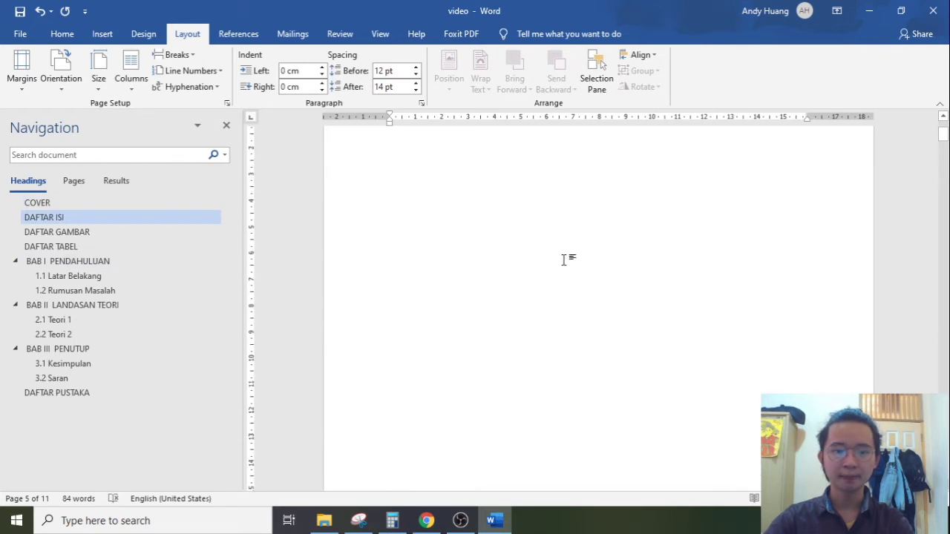
pyautogui.doubleClick(507, 159)
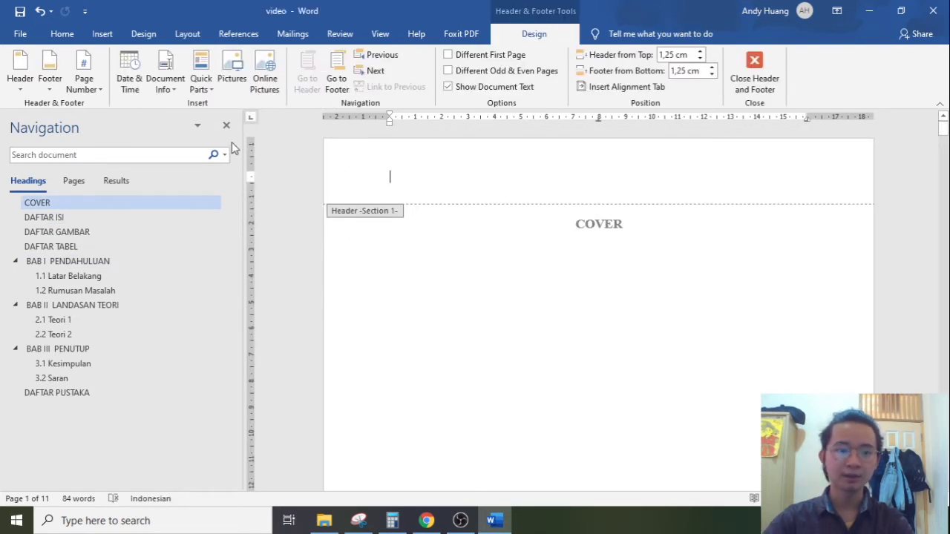
pyautogui.click(84, 74)
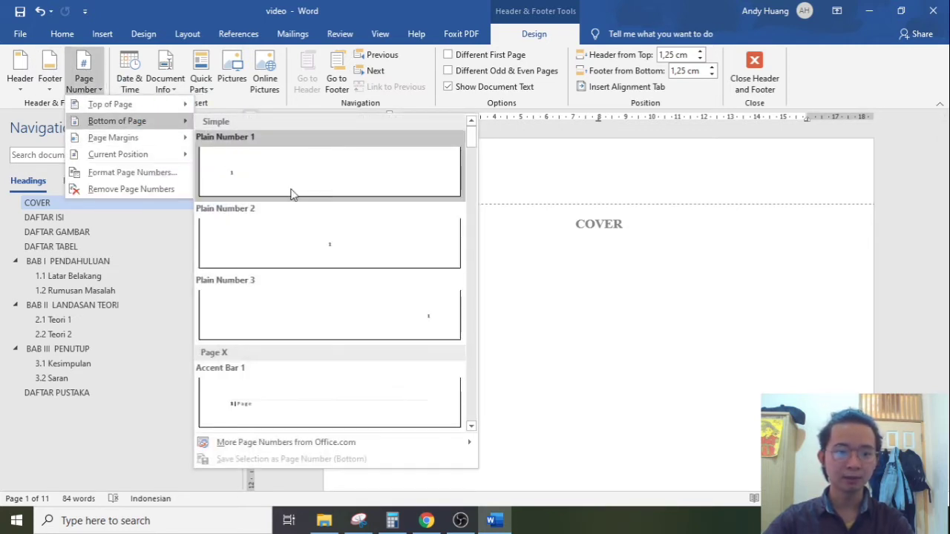
pyautogui.click(345, 248)
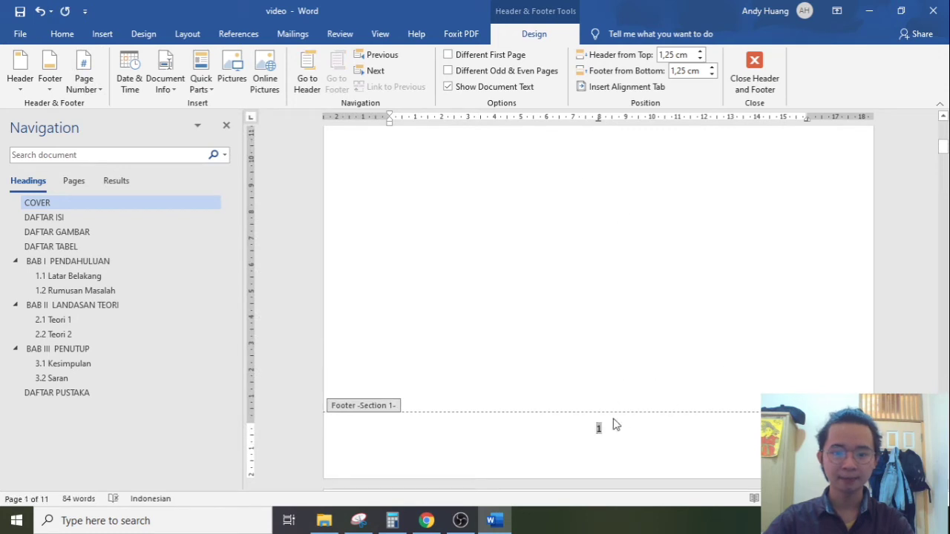
# Set the first section's page number format to i, ii, iii, ... with numbering continued from the previous section
pyautogui.click(93, 70)
pyautogui.click(146, 173)
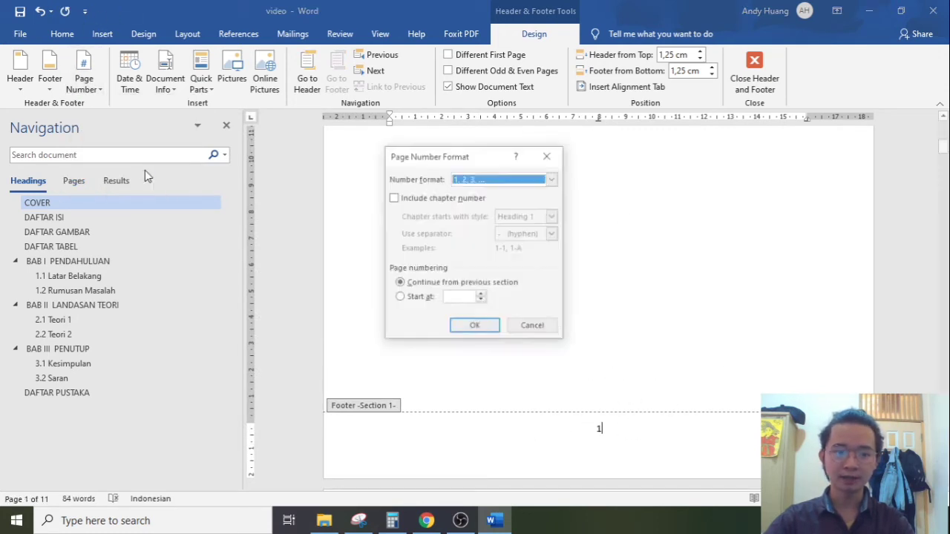
pyautogui.click(553, 178)
pyautogui.click(511, 227)
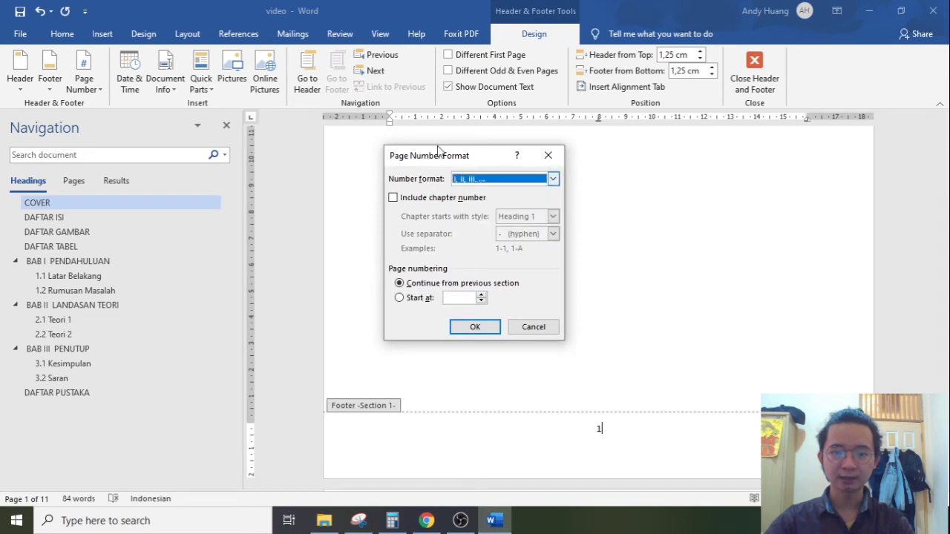
pyautogui.click(440, 286)
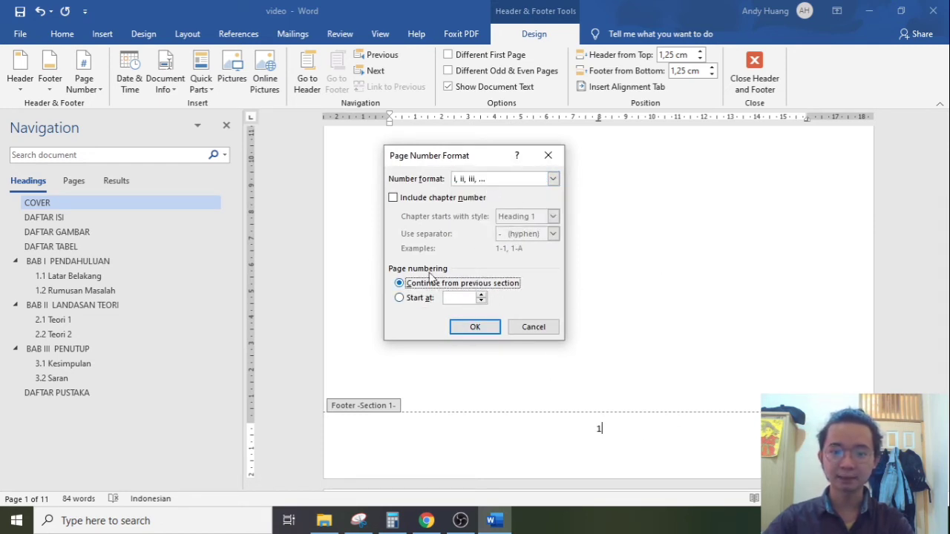
pyautogui.click(482, 328)
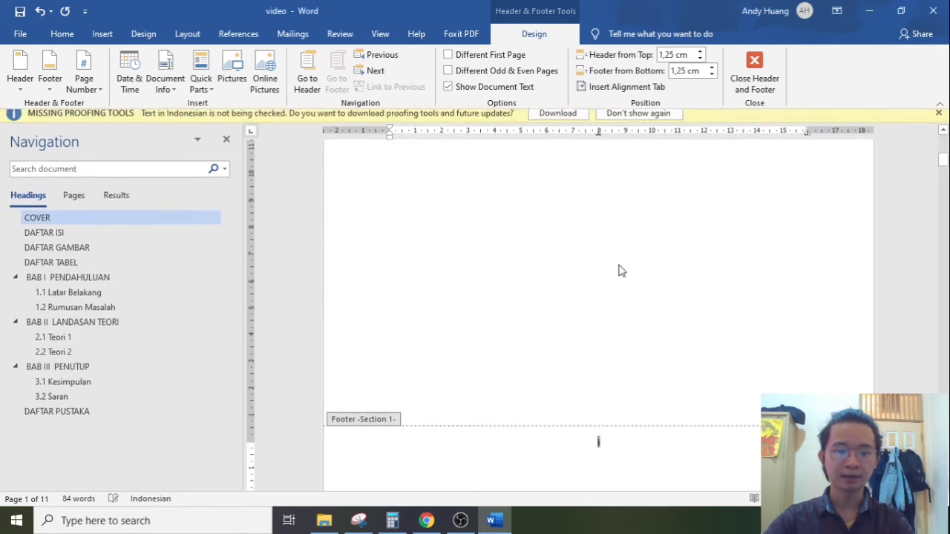
# Enable Different First Page for the cover's section and check the footers of the cover and DAFTAR ISI pages
pyautogui.scroll(10, 615, 330)
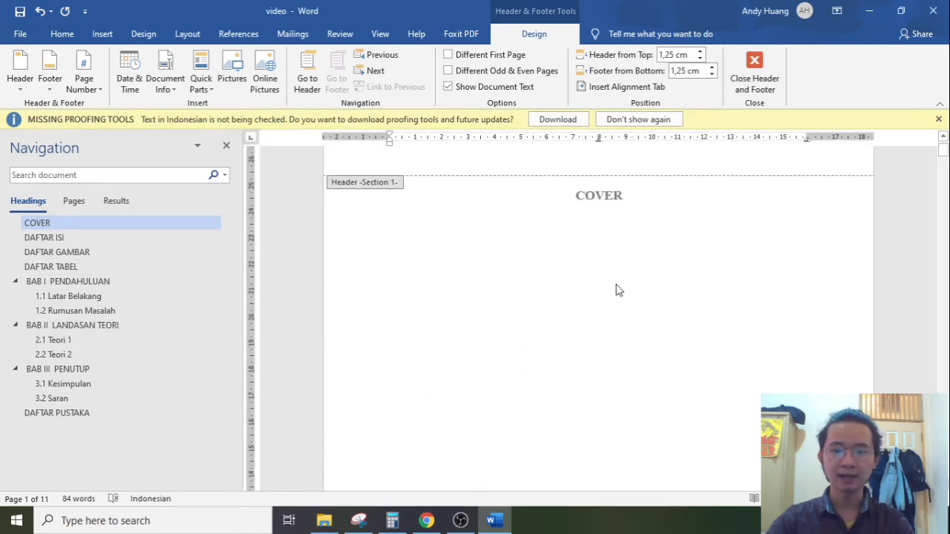
pyautogui.scroll(-5, 575, 305)
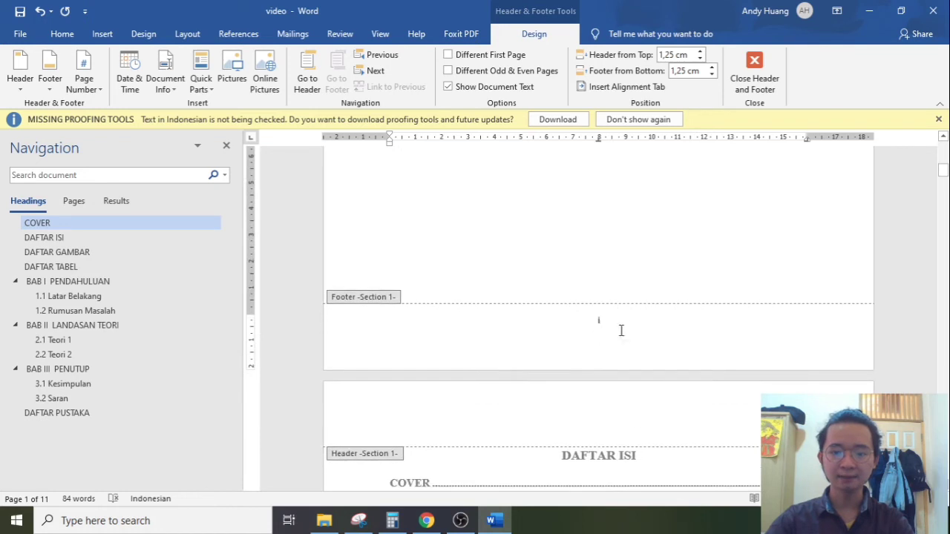
pyautogui.scroll(10, 621, 329)
pyautogui.scroll(-3, 644, 329)
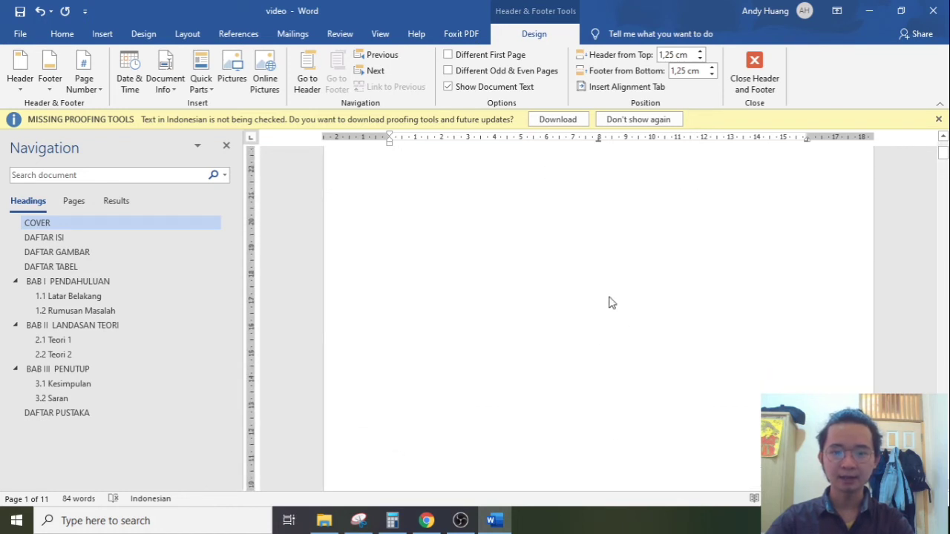
pyautogui.click(448, 55)
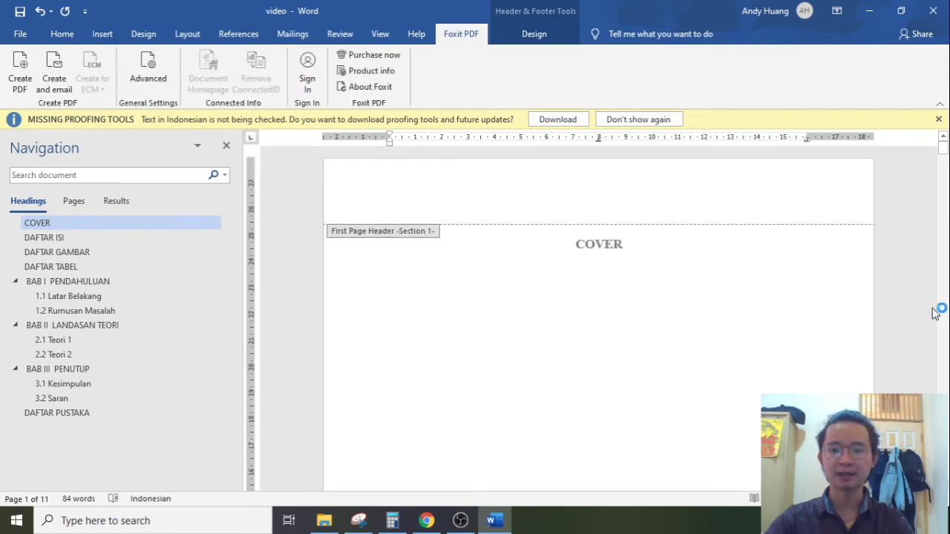
pyautogui.scroll(-10, 663, 248)
pyautogui.scroll(-3, 668, 230)
pyautogui.scroll(1, 645, 208)
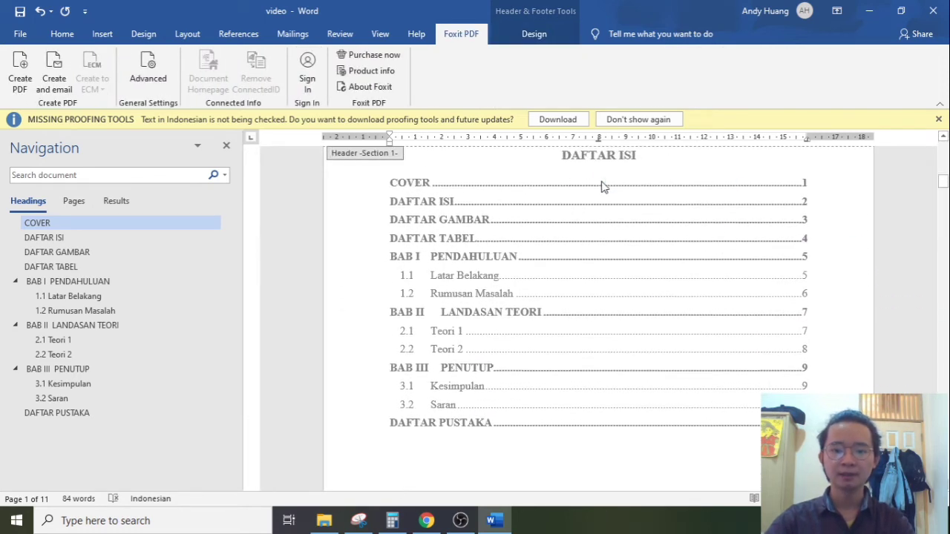
pyautogui.scroll(-7, 619, 186)
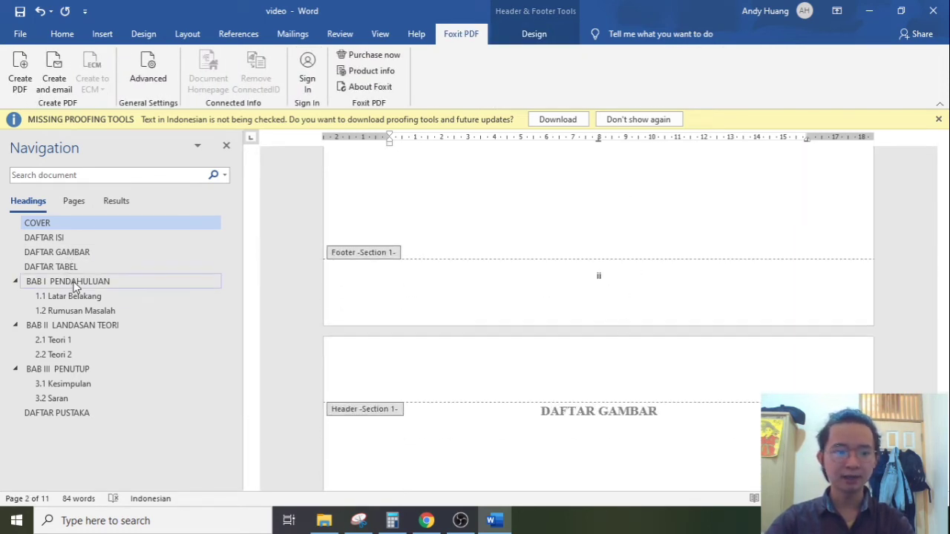
# Open the page number format settings for the BAB I PENDAHULUAN section and choose the 1, 2, 3, ... number format
pyautogui.click(71, 282)
pyautogui.doubleClick(580, 176)
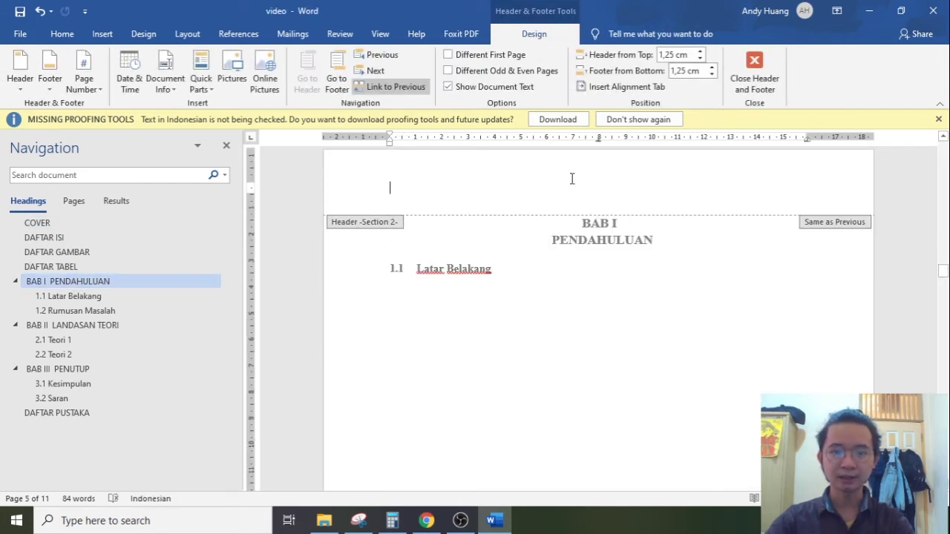
pyautogui.click(84, 80)
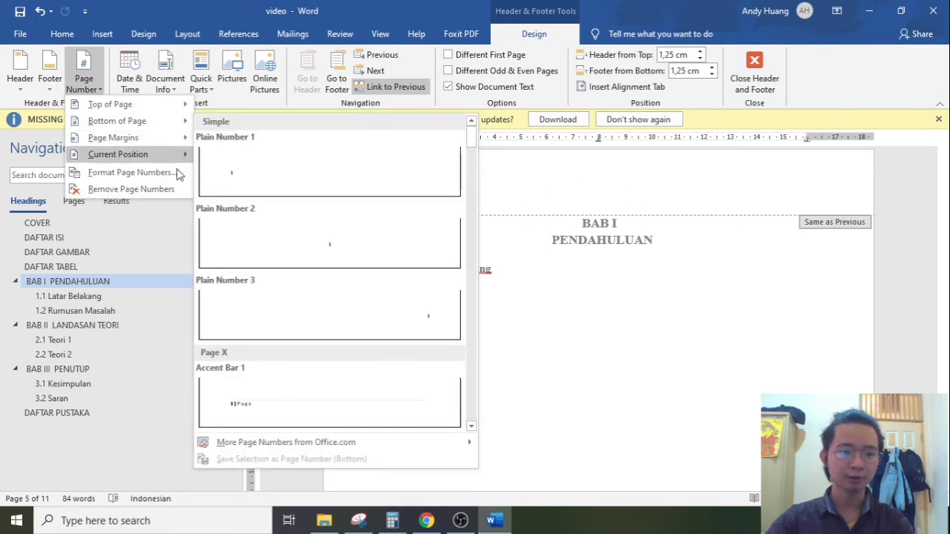
pyautogui.click(131, 175)
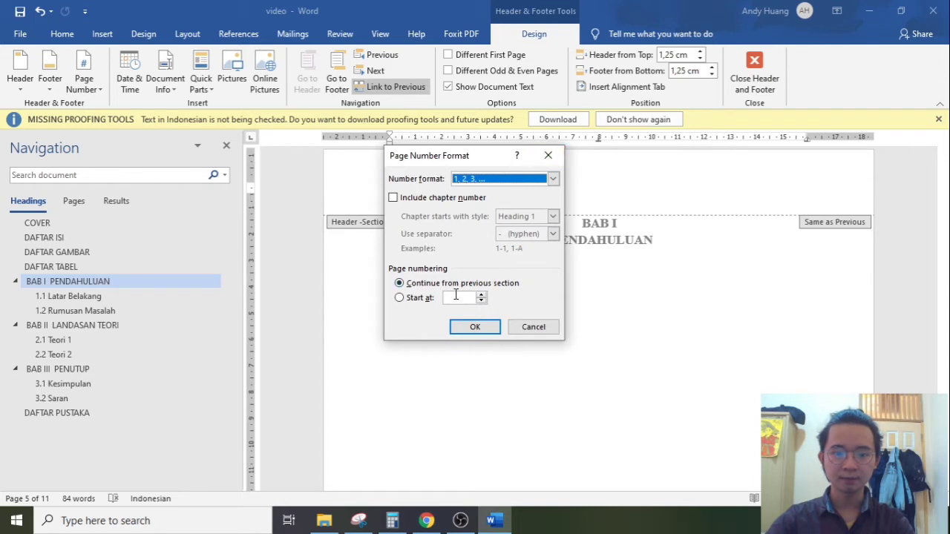
pyautogui.hotkey('alt', 'Down')
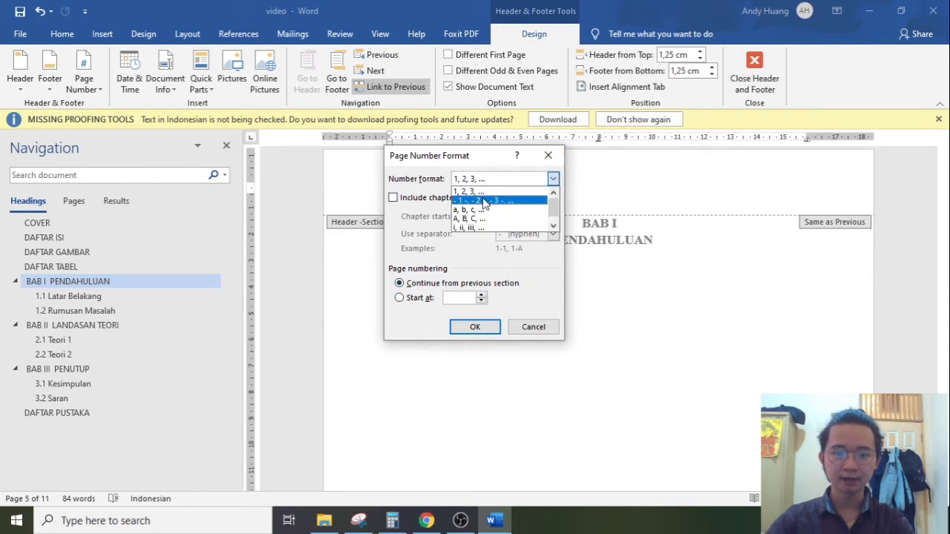
pyautogui.click(481, 200)
pyautogui.hotkey('alt', 'Down')
pyautogui.click(482, 188)
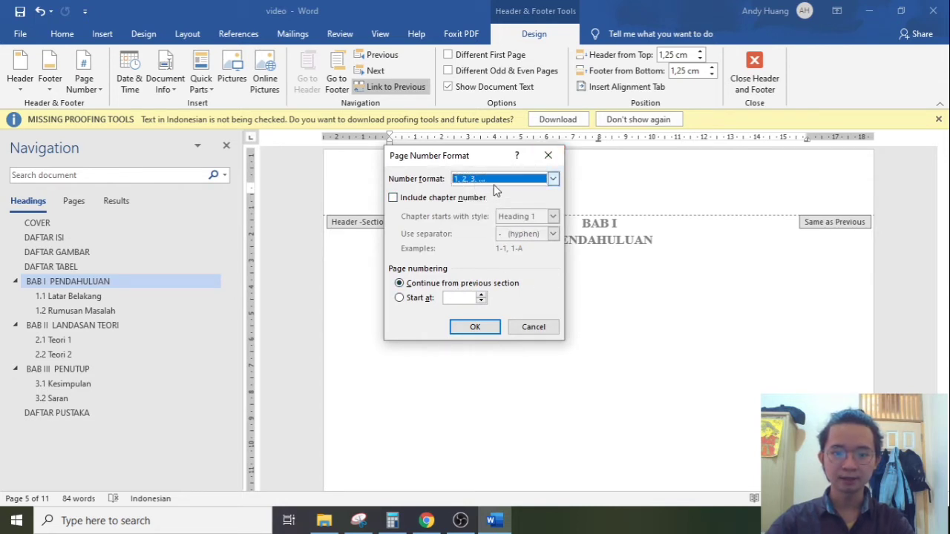
# Include the Heading 1 chapter number with a hyphen separator in BAB I's page numbers and start the numbering at 1
pyautogui.click(412, 199)
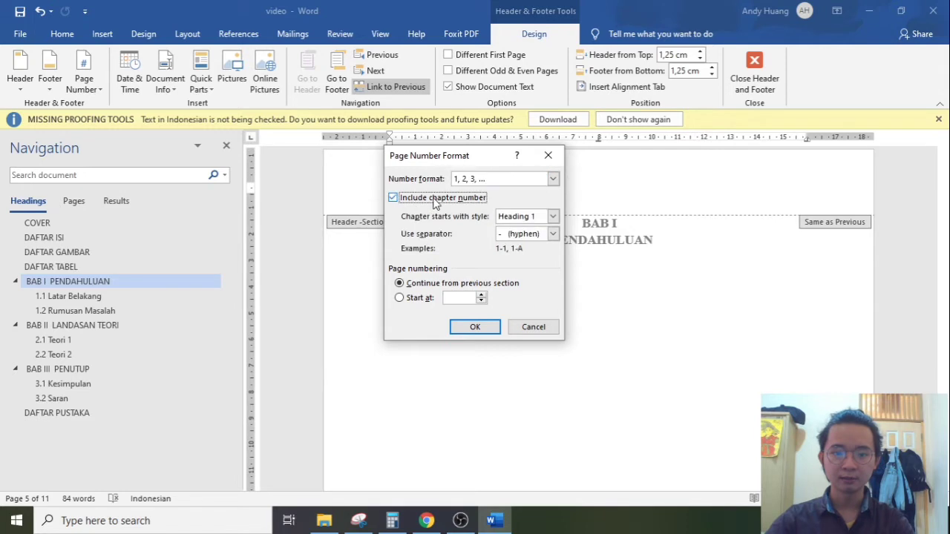
pyautogui.click(554, 216)
pyautogui.click(556, 216)
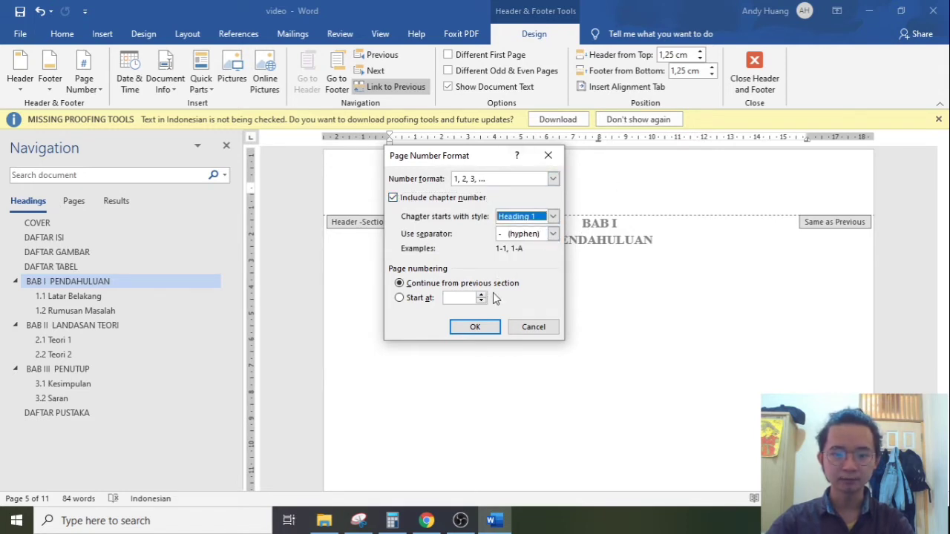
pyautogui.click(453, 297)
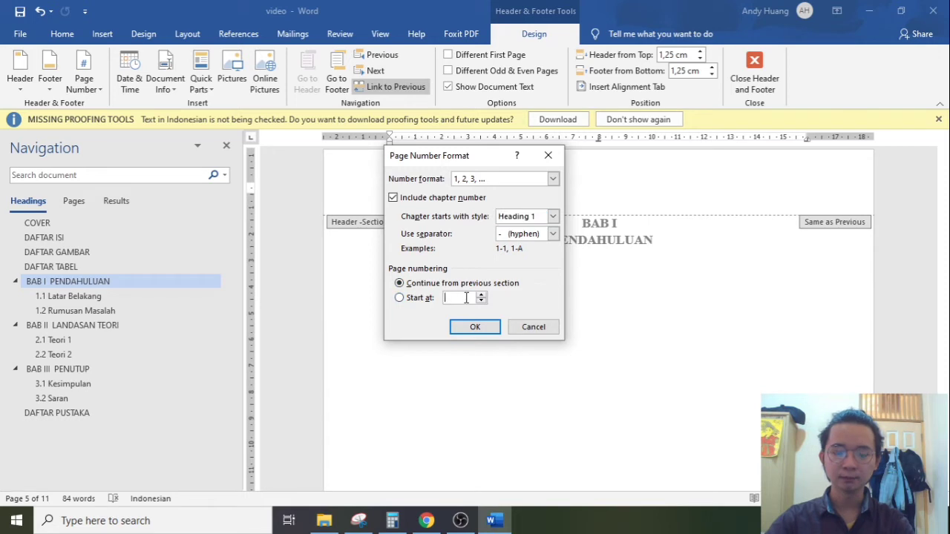
pyautogui.click(478, 327)
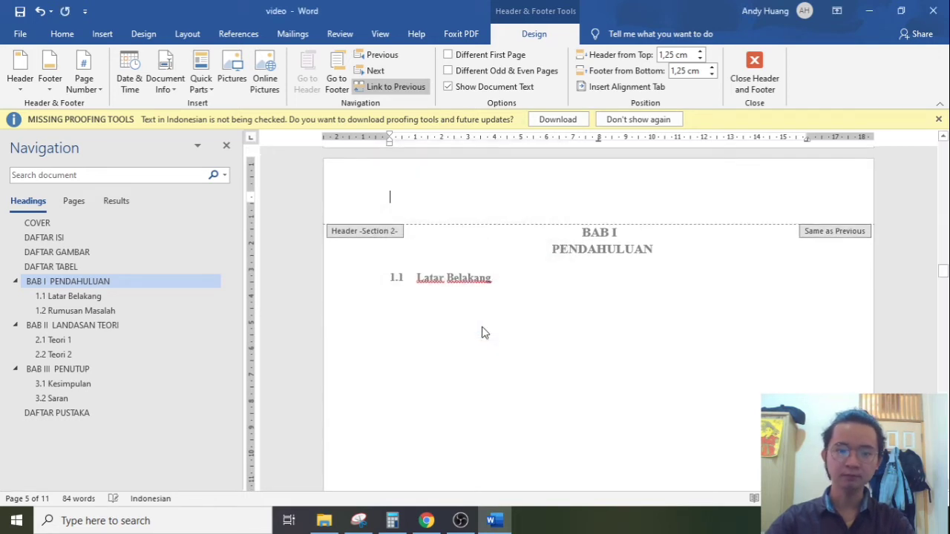
pyautogui.scroll(-5, 647, 271)
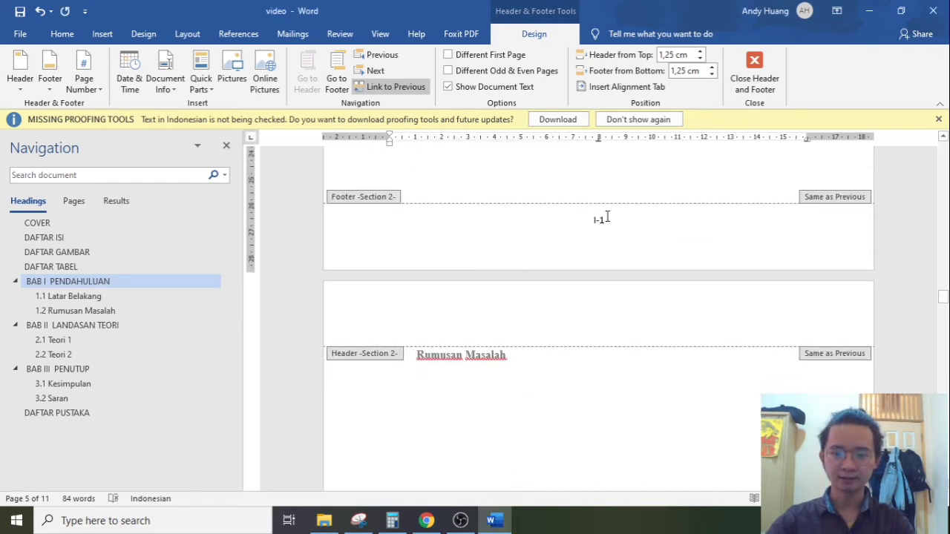
pyautogui.click(599, 221)
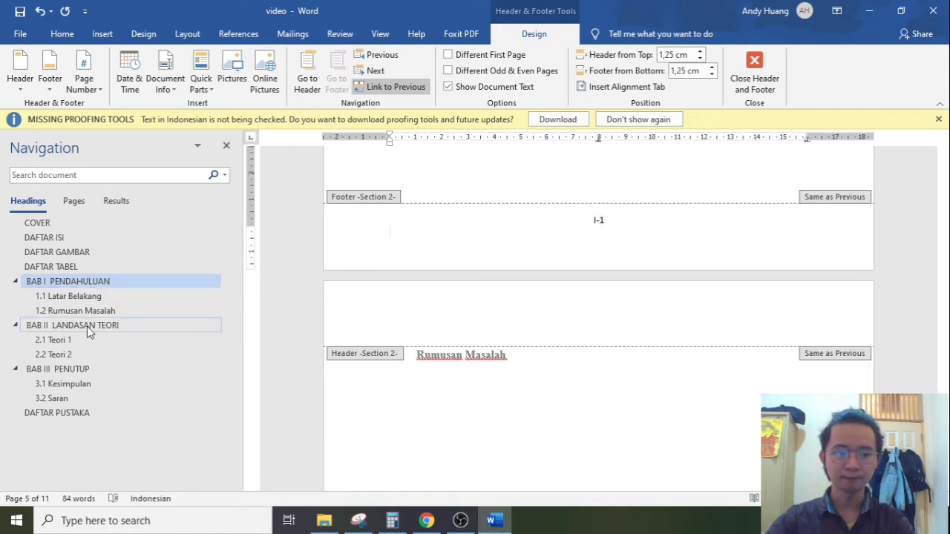
# Format the BAB II LANDASAN TEORI section's page numbers to include the Heading 1 chapter number and start at 1
pyautogui.click(129, 331)
pyautogui.scroll(2, 490, 309)
pyautogui.doubleClick(549, 217)
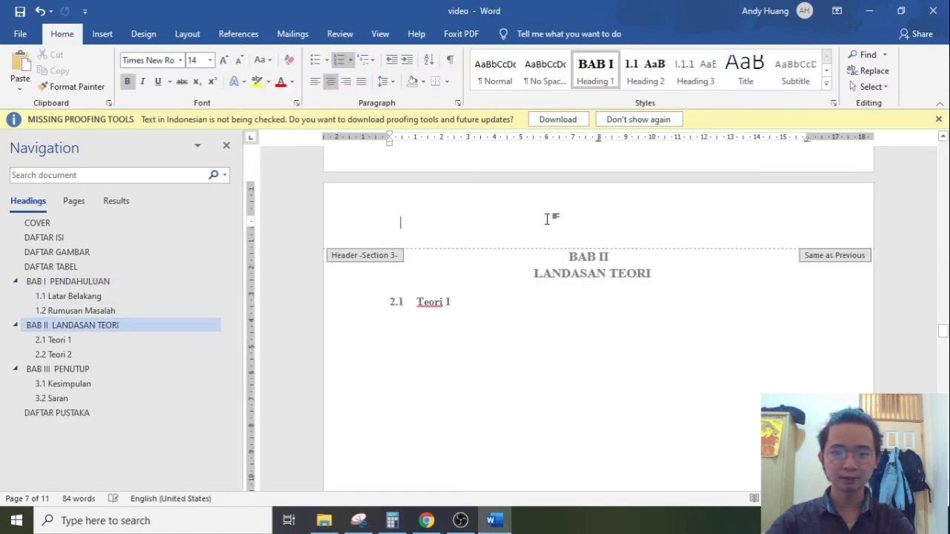
pyautogui.click(96, 78)
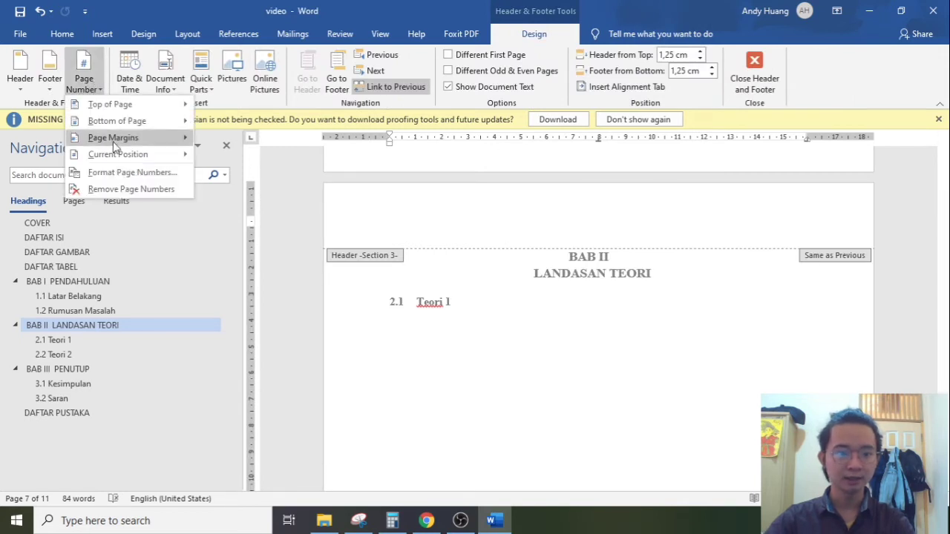
pyautogui.click(103, 169)
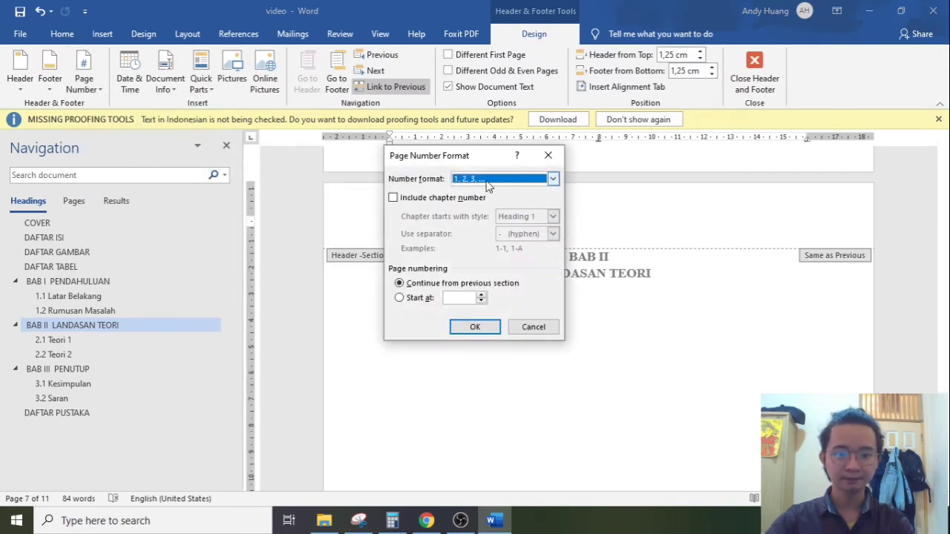
pyautogui.click(463, 201)
pyautogui.click(469, 302)
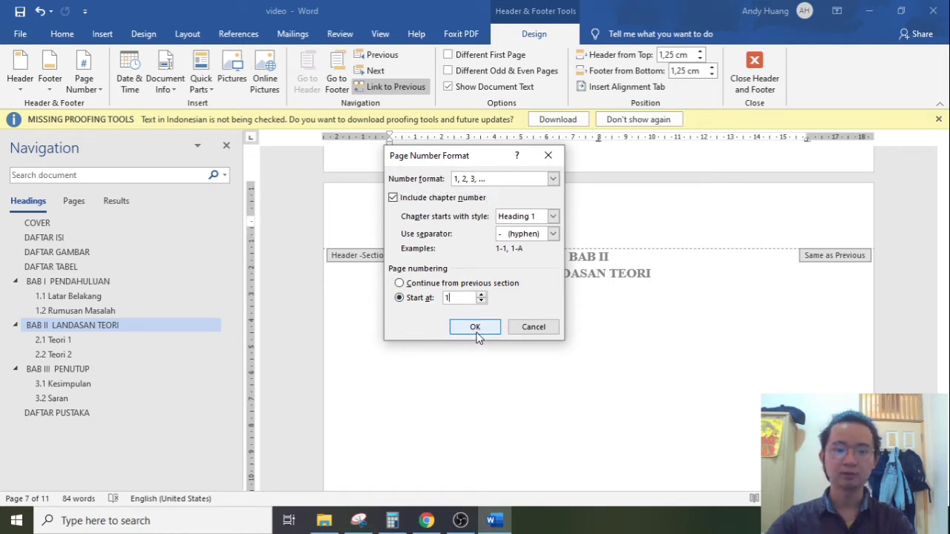
pyautogui.click(474, 328)
pyautogui.scroll(-10, 631, 245)
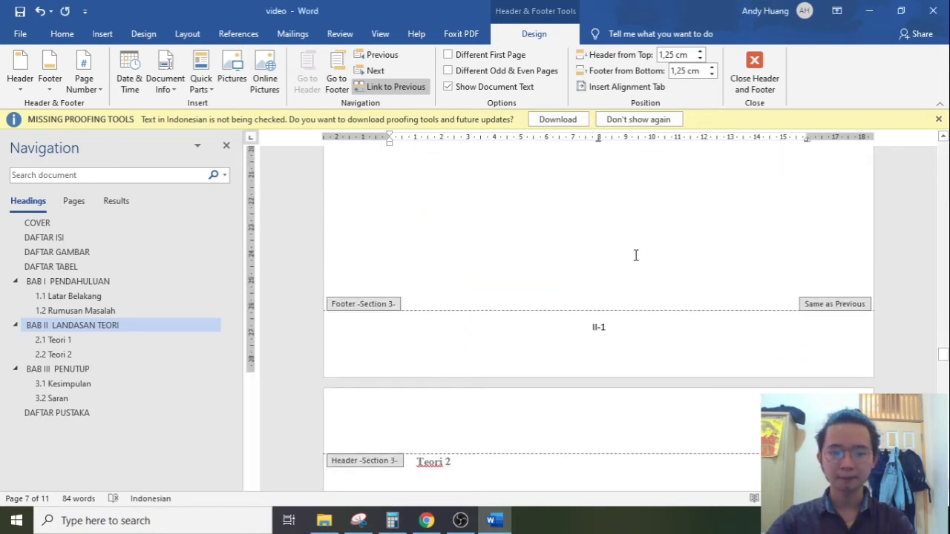
# Format the BAB III PENUTUP section's page numbers to include the Heading 1 chapter number and start at 1
pyautogui.click(91, 371)
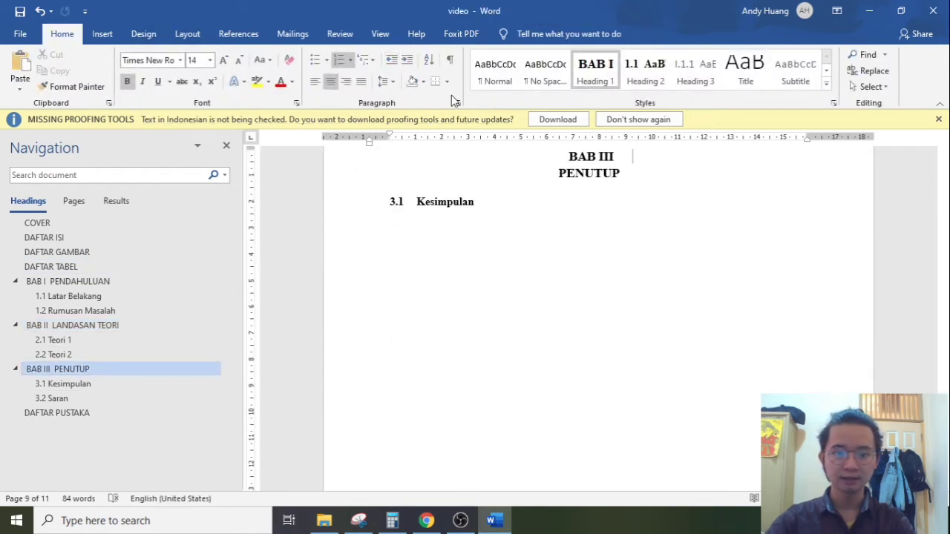
pyautogui.click(192, 37)
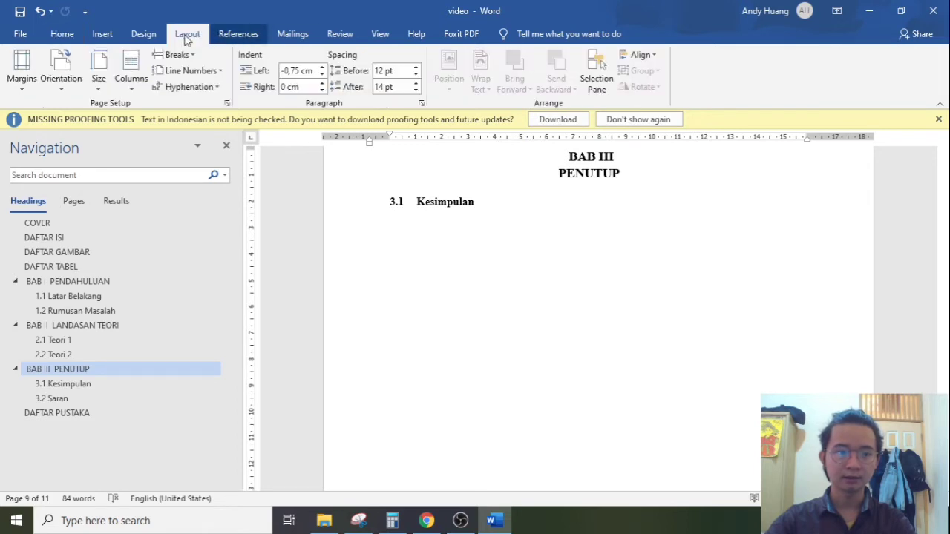
pyautogui.doubleClick(517, 206)
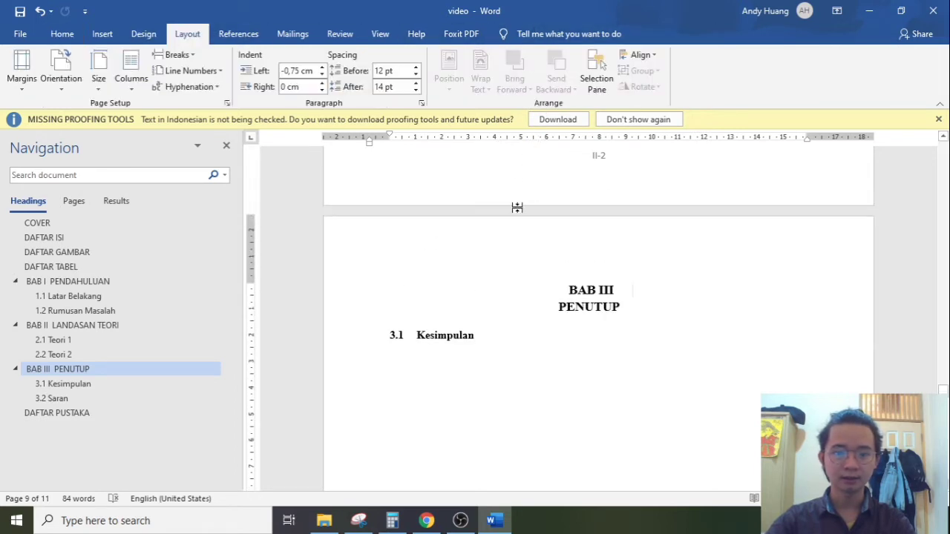
pyautogui.doubleClick(532, 243)
pyautogui.click(84, 78)
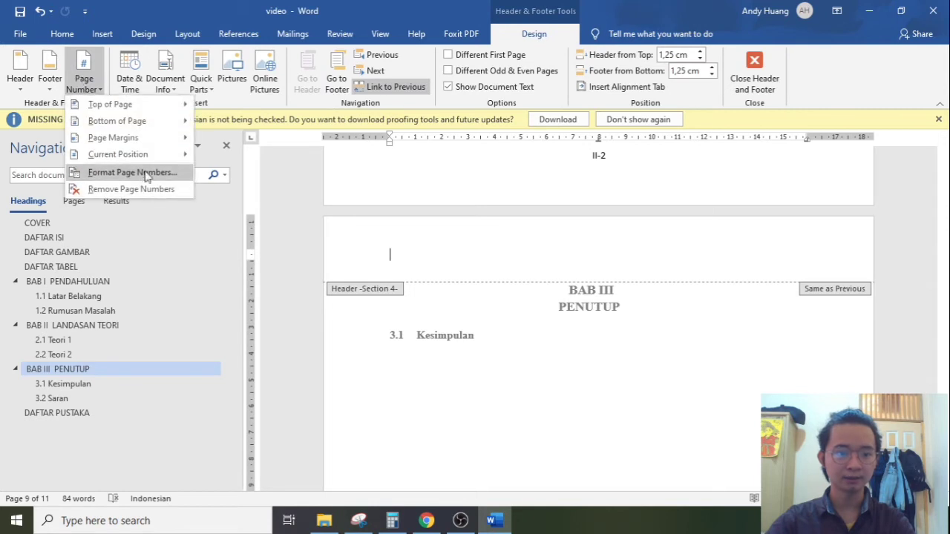
pyautogui.click(141, 177)
pyautogui.click(394, 197)
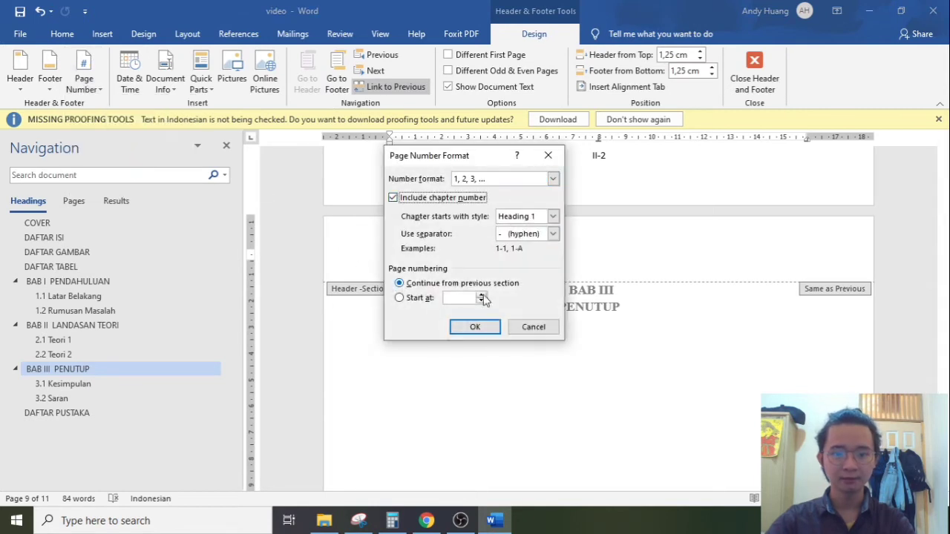
pyautogui.click(456, 296)
pyautogui.click(472, 319)
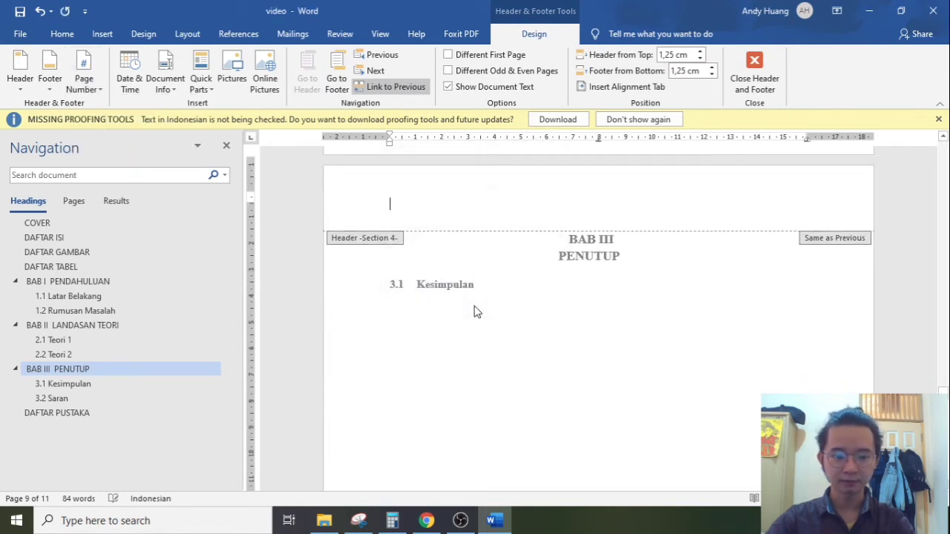
# Check the footer page numbers on the DAFTAR PUSTAKA page and on the last page before BAB I
pyautogui.click(56, 412)
pyautogui.scroll(-10, 610, 222)
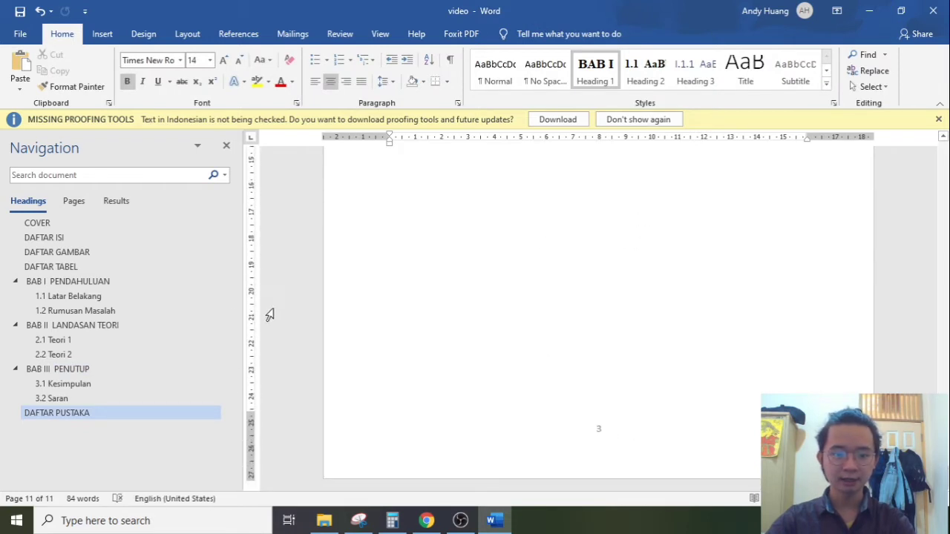
pyautogui.click(118, 266)
pyautogui.scroll(-10, 723, 244)
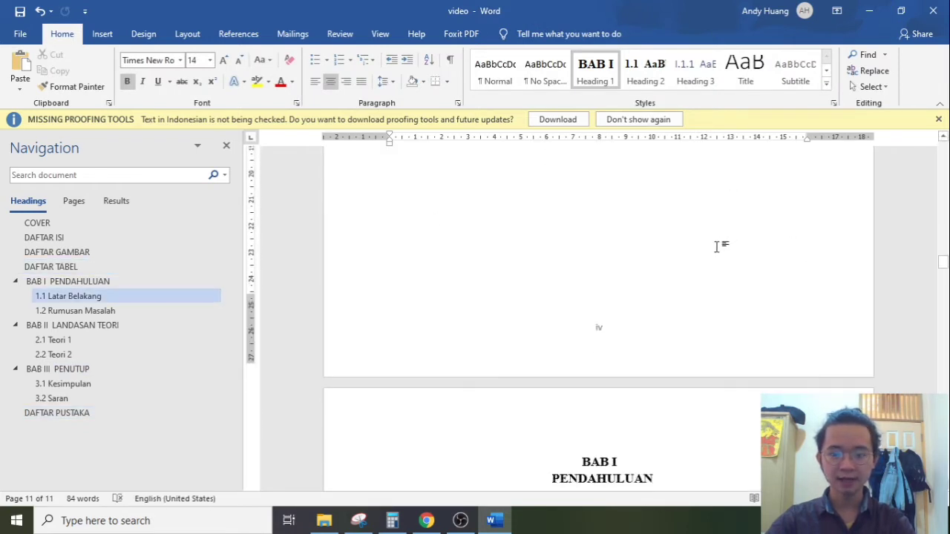
pyautogui.scroll(-2, 705, 247)
pyautogui.scroll(1, 702, 248)
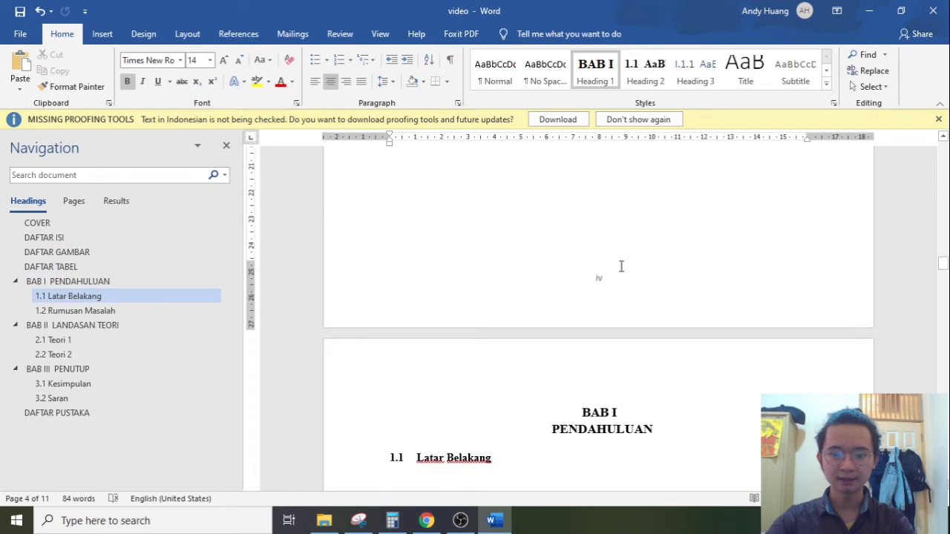
# Set the DAFTAR PUSTAKA section's page number format to i, ii, iii, ... starting at 5
pyautogui.scroll(-20, 598, 275)
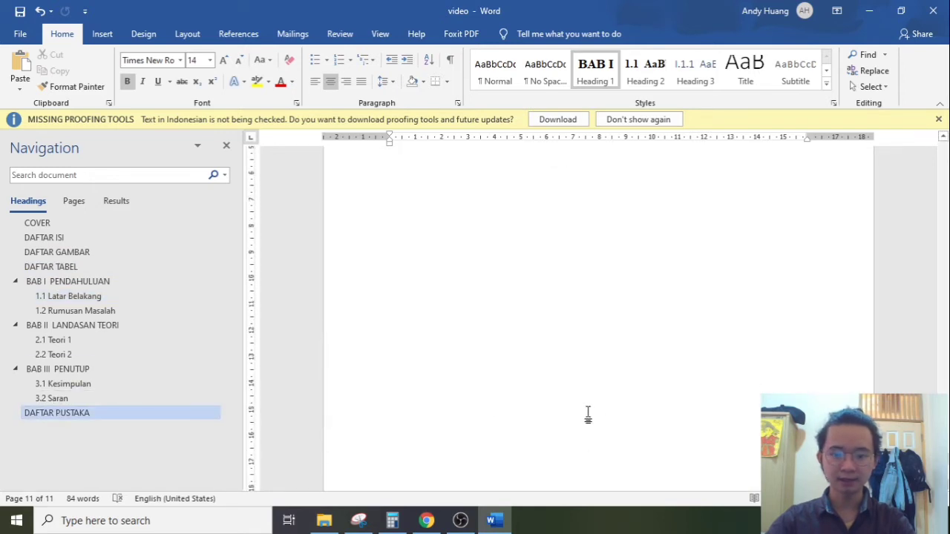
pyautogui.scroll(-3, 603, 468)
pyautogui.doubleClick(622, 424)
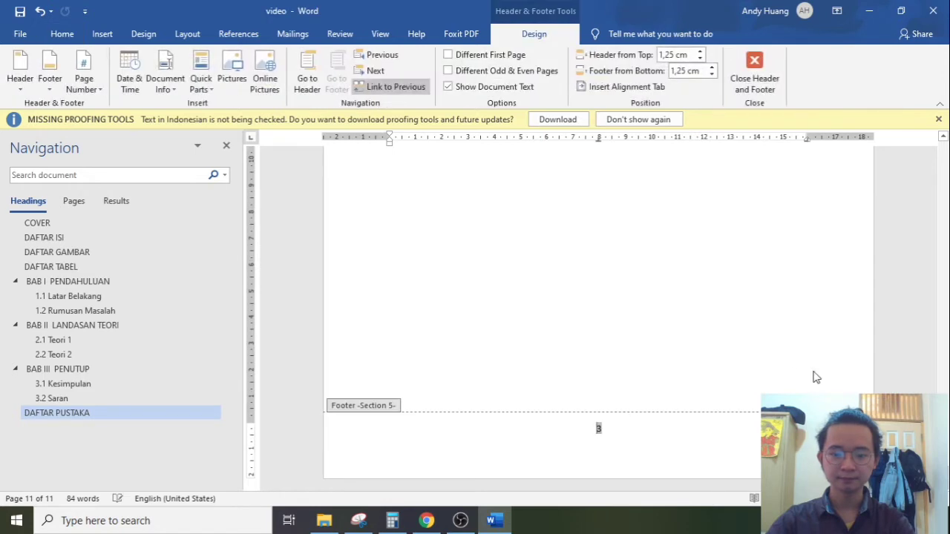
pyautogui.click(84, 71)
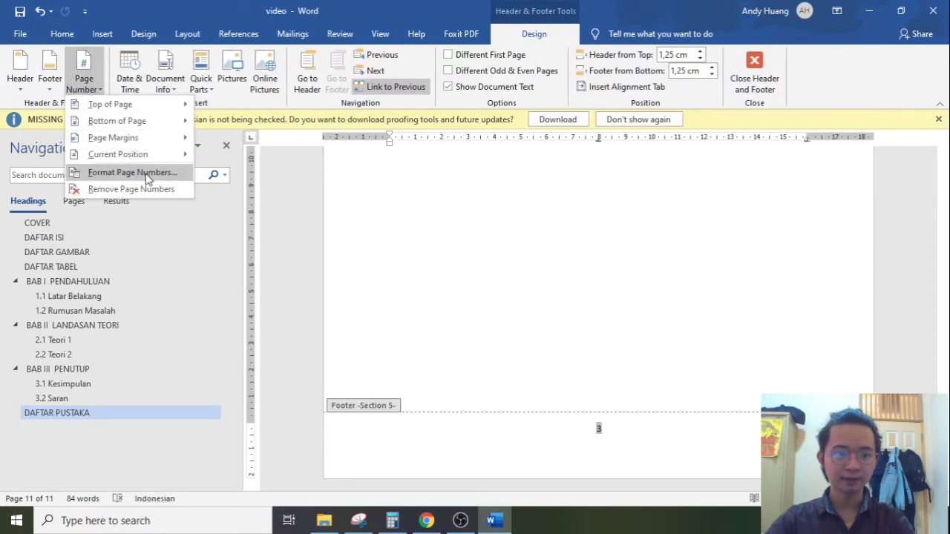
pyautogui.click(135, 173)
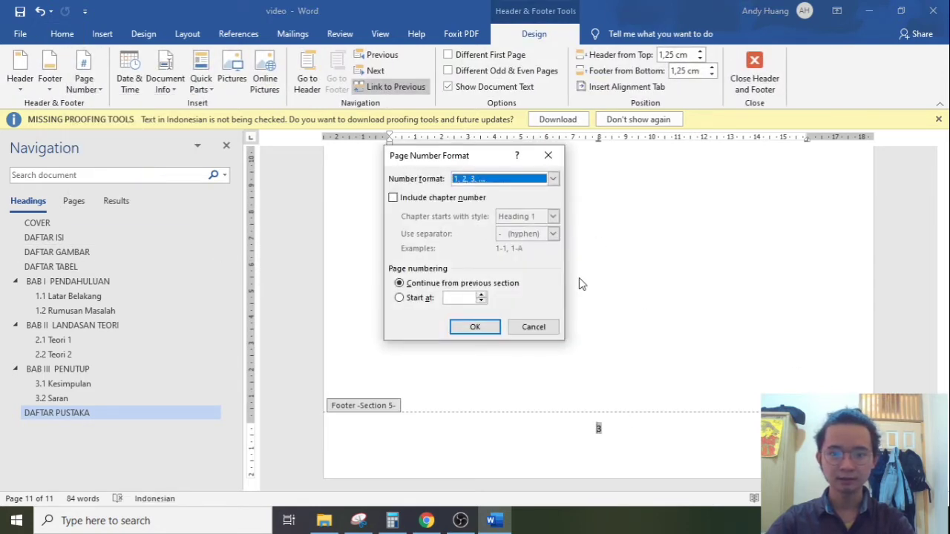
pyautogui.click(490, 179)
pyautogui.click(503, 229)
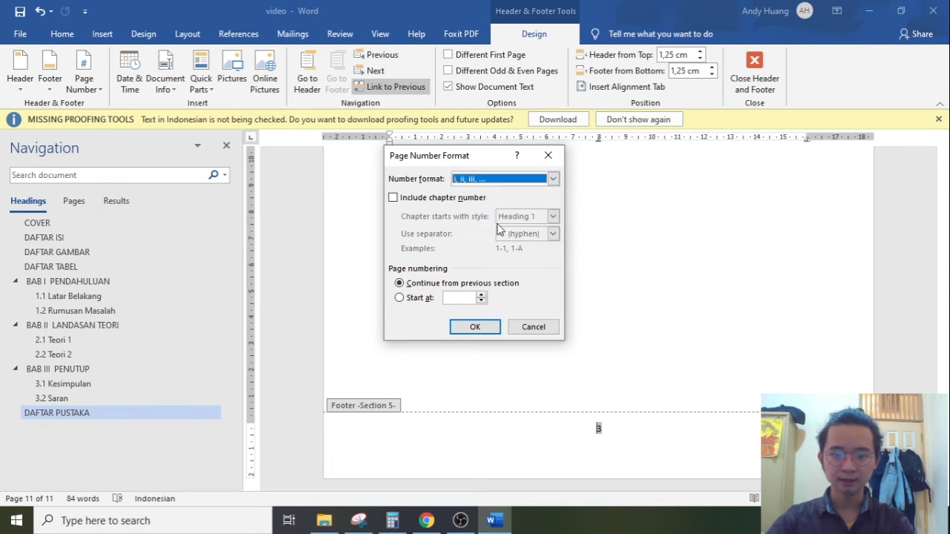
pyautogui.click(460, 299)
pyautogui.write('5')
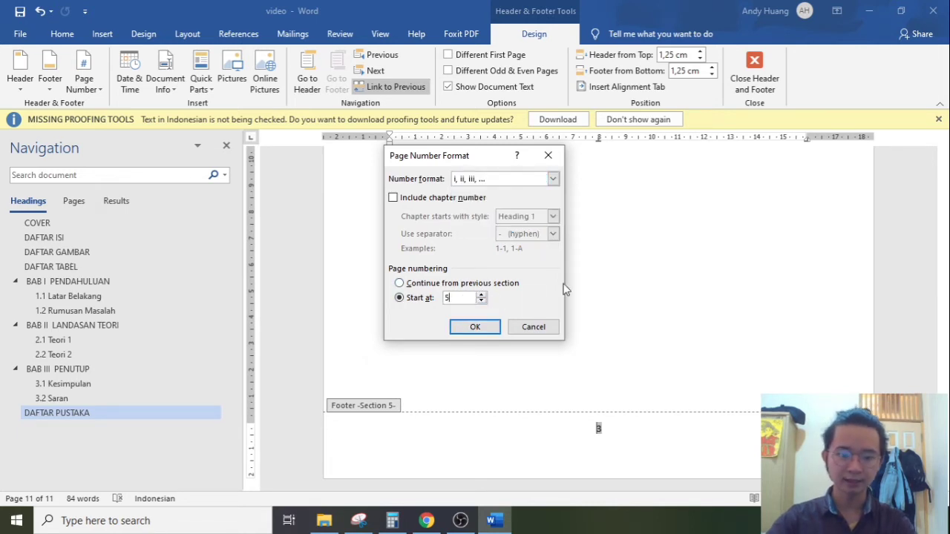
pyautogui.click(479, 325)
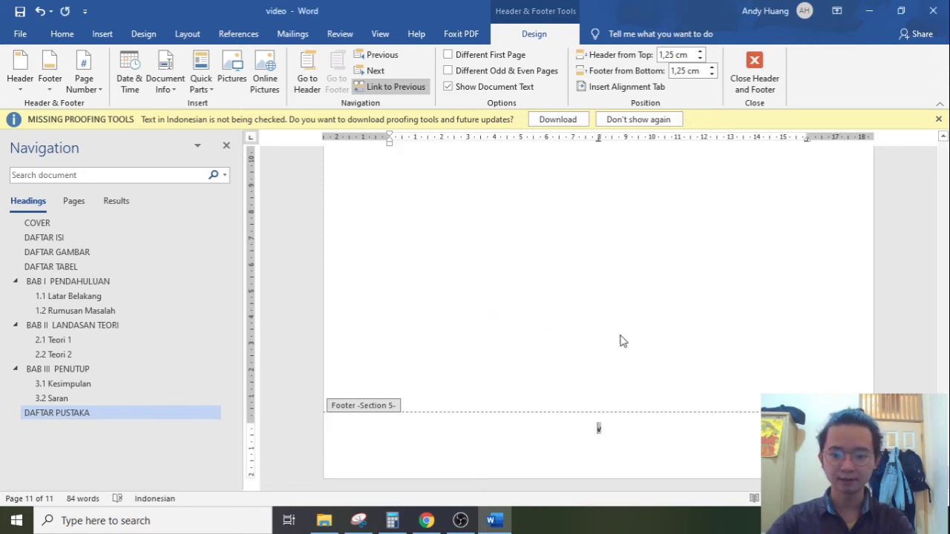
# Format the footer page number of the BAB I PENDAHULUAN section in Times New Roman, size 12
pyautogui.scroll(10, 623, 360)
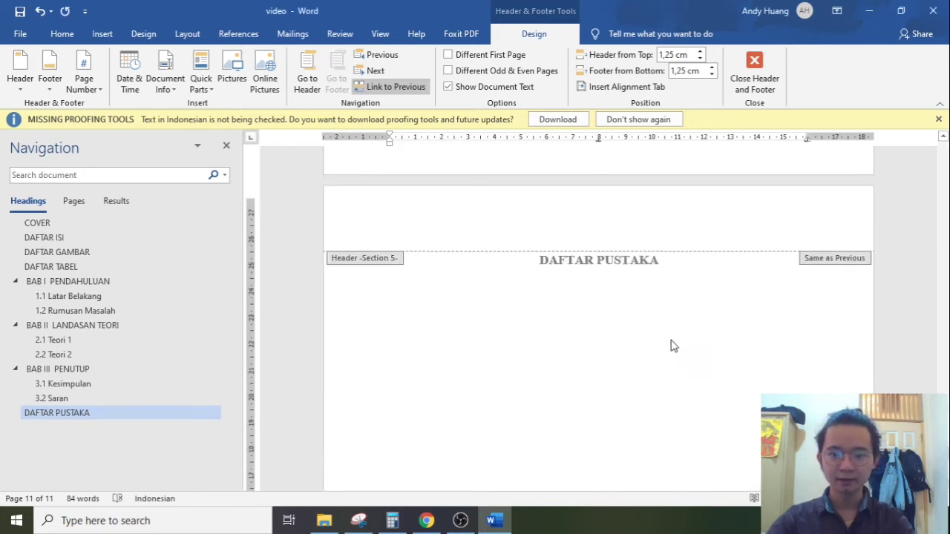
pyautogui.click(101, 285)
pyautogui.scroll(2, 681, 227)
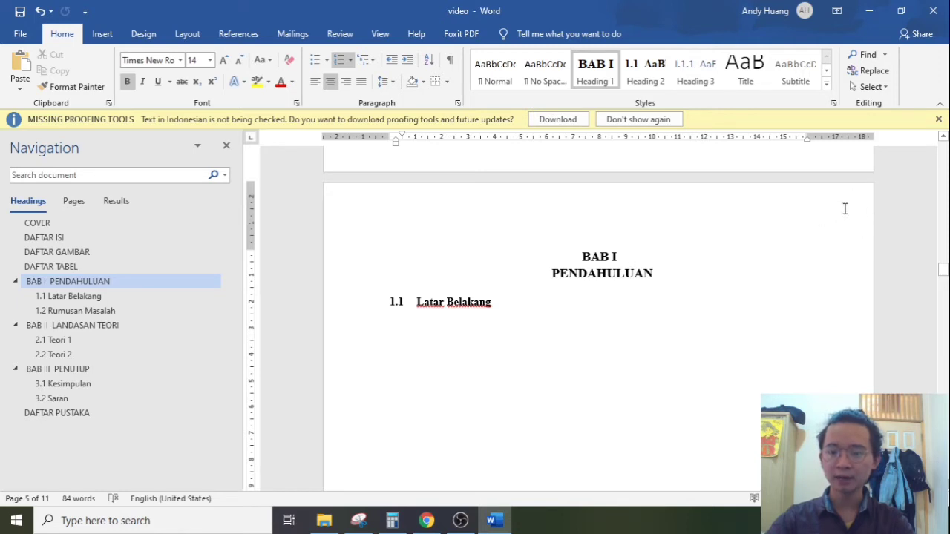
pyautogui.scroll(-10, 808, 219)
pyautogui.doubleClick(621, 346)
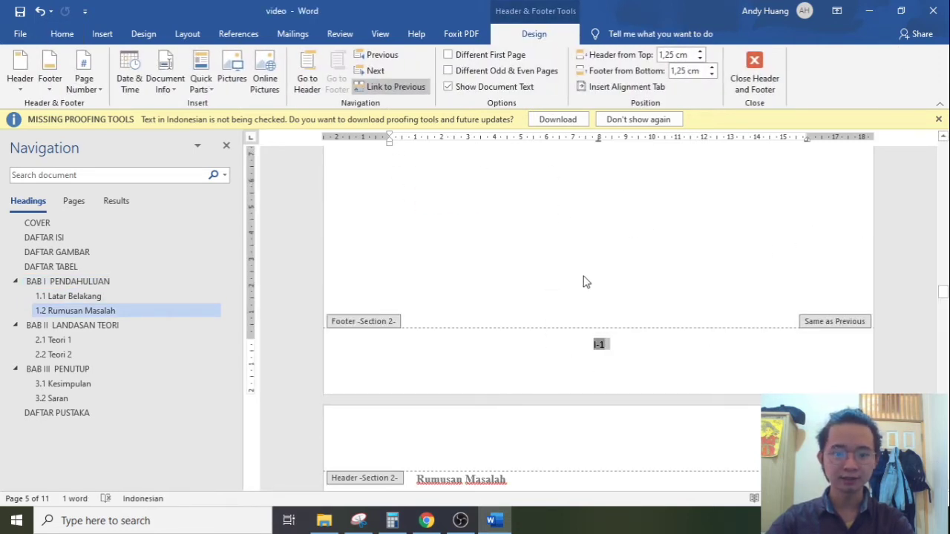
pyautogui.click(63, 33)
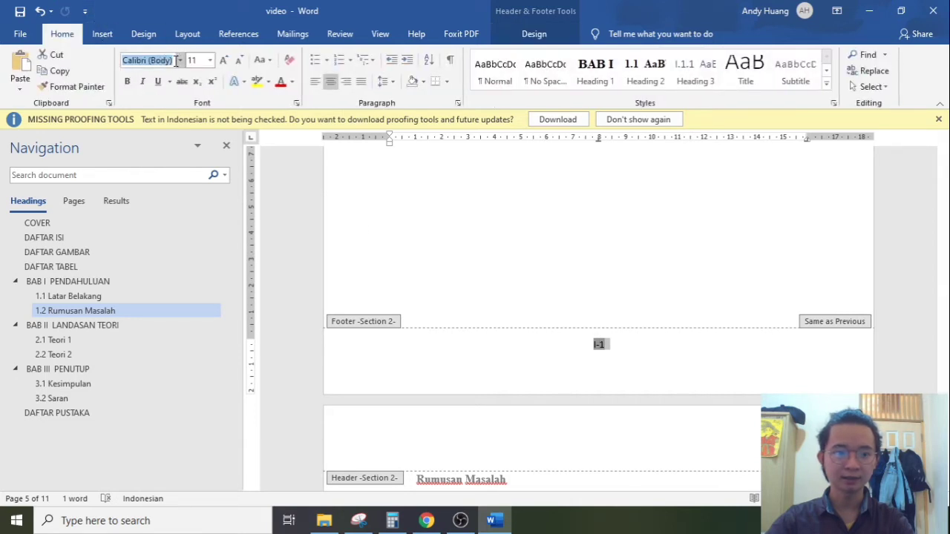
pyautogui.click(179, 60)
pyautogui.click(163, 145)
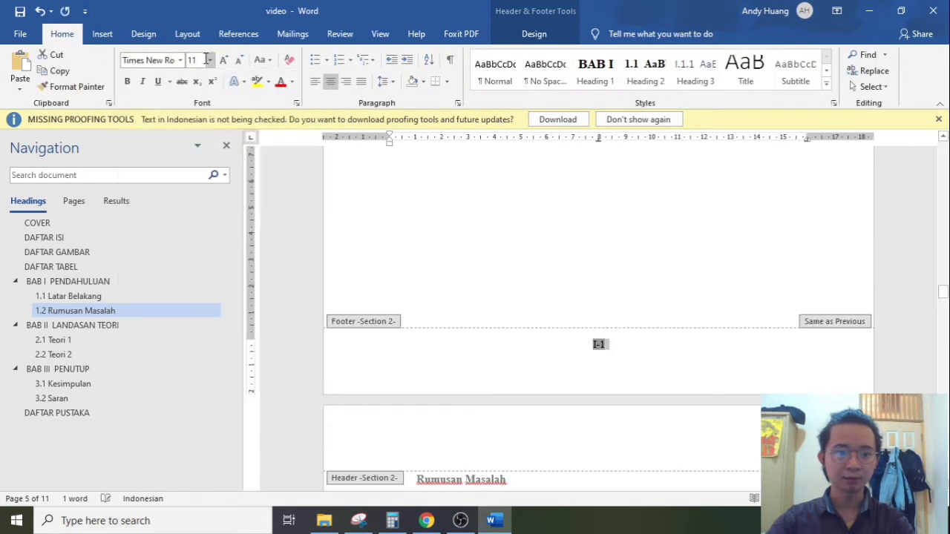
pyautogui.click(211, 60)
pyautogui.click(194, 127)
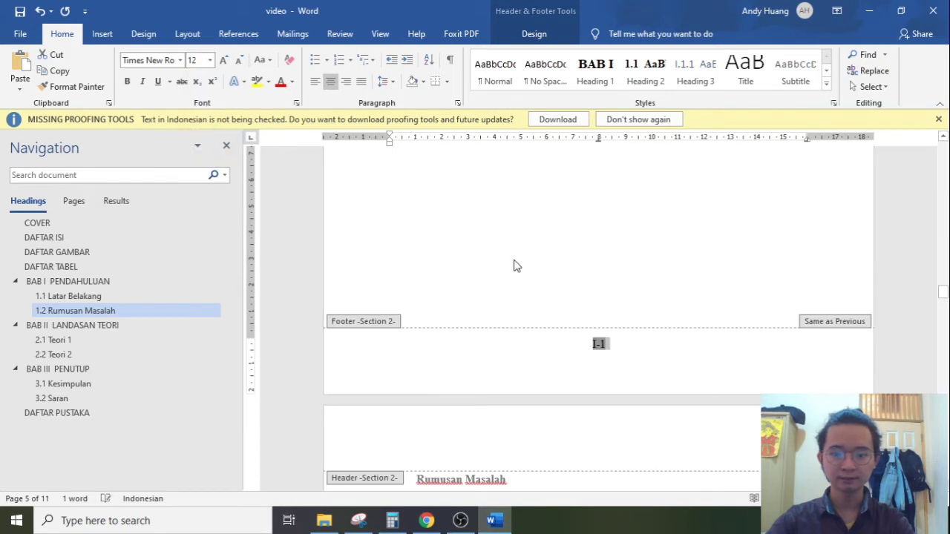
# Turn on a different first page for the BAB I section's headers and footers and check its first-page footer
pyautogui.scroll(10, 625, 274)
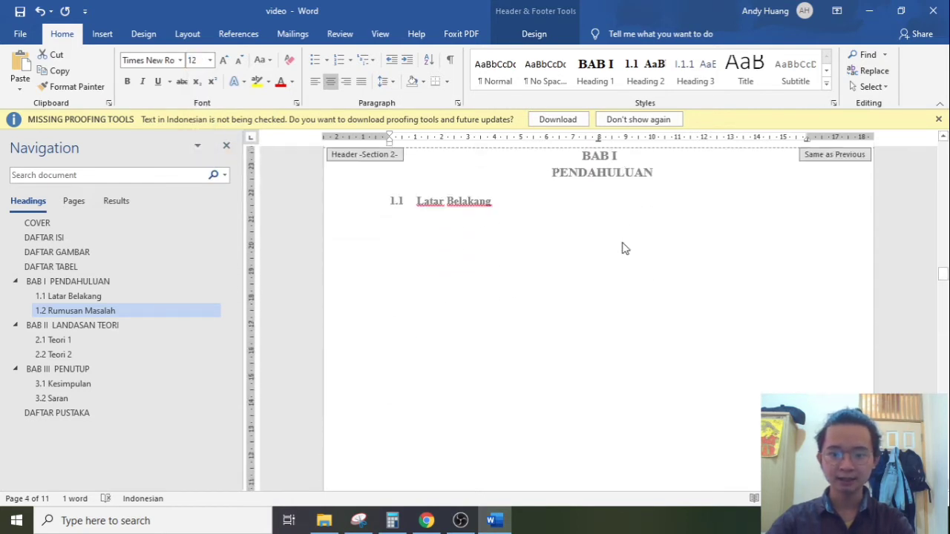
pyautogui.click(571, 33)
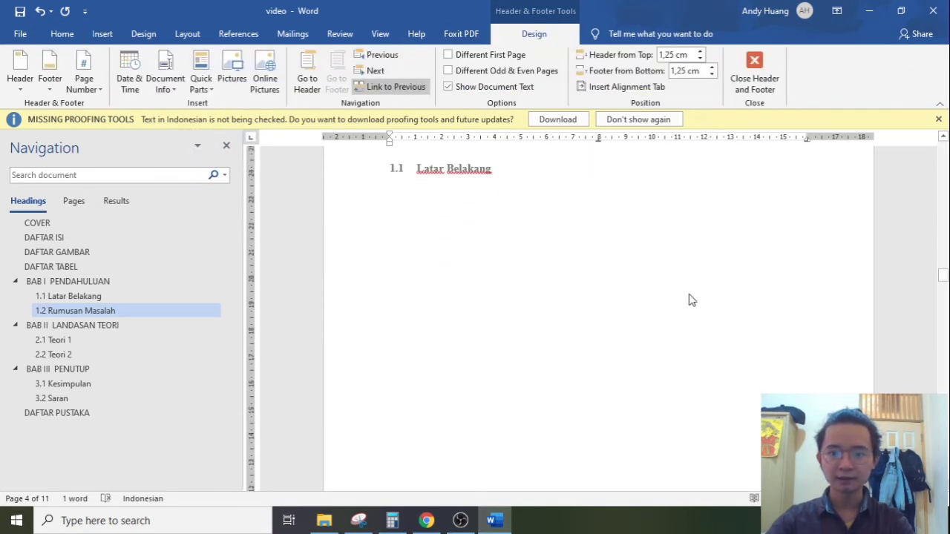
pyautogui.click(490, 55)
pyautogui.scroll(-10, 772, 274)
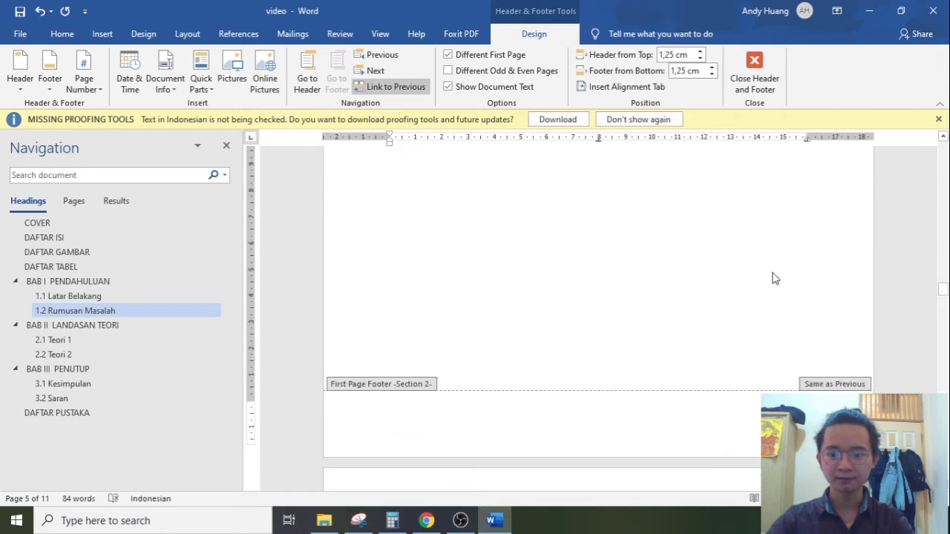
pyautogui.scroll(-5, 772, 271)
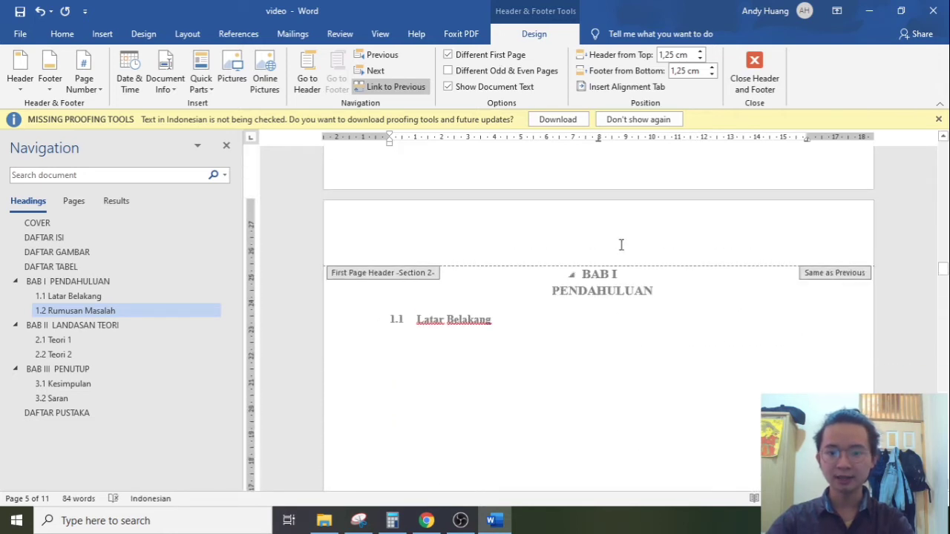
# Insert a Plain Number 3 top-of-page number in the first-page header of BAB I and select it
pyautogui.click(84, 74)
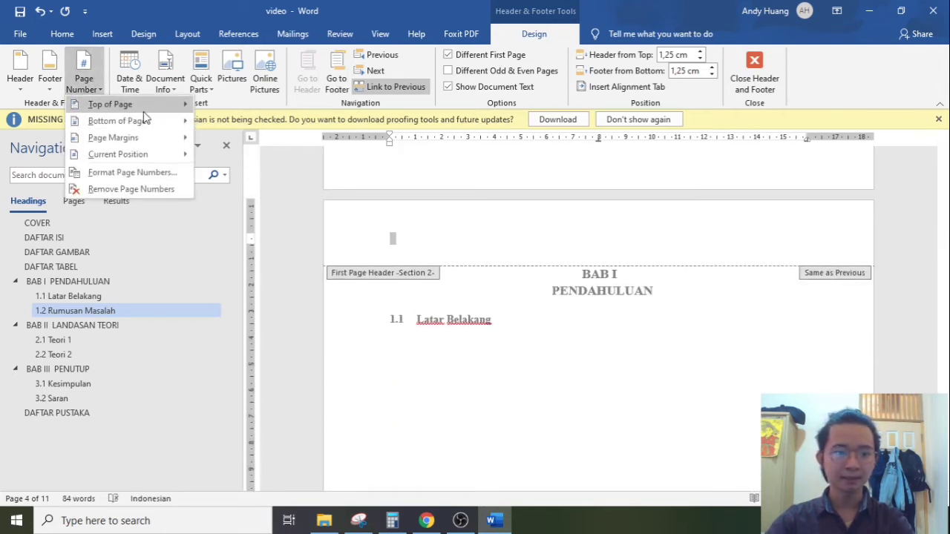
pyautogui.moveTo(126, 104)
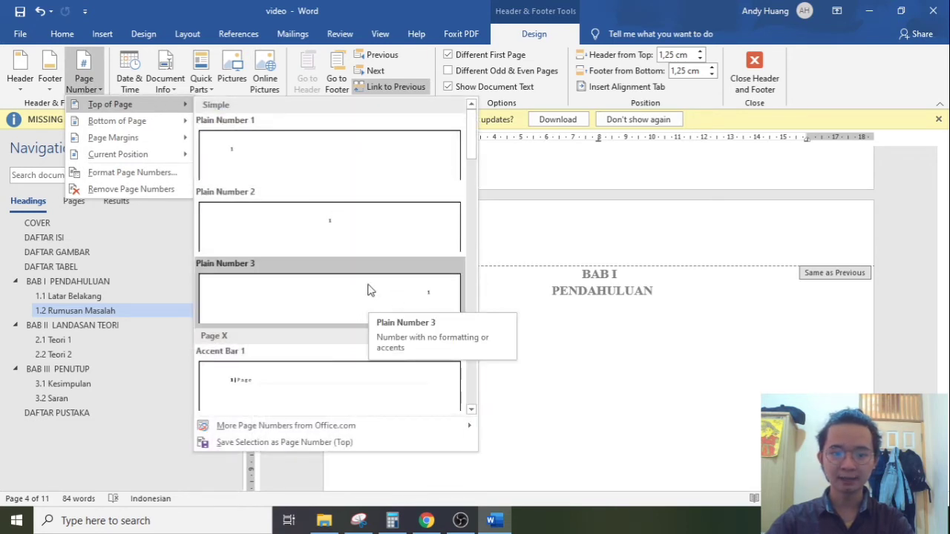
pyautogui.click(368, 289)
pyautogui.click(802, 239)
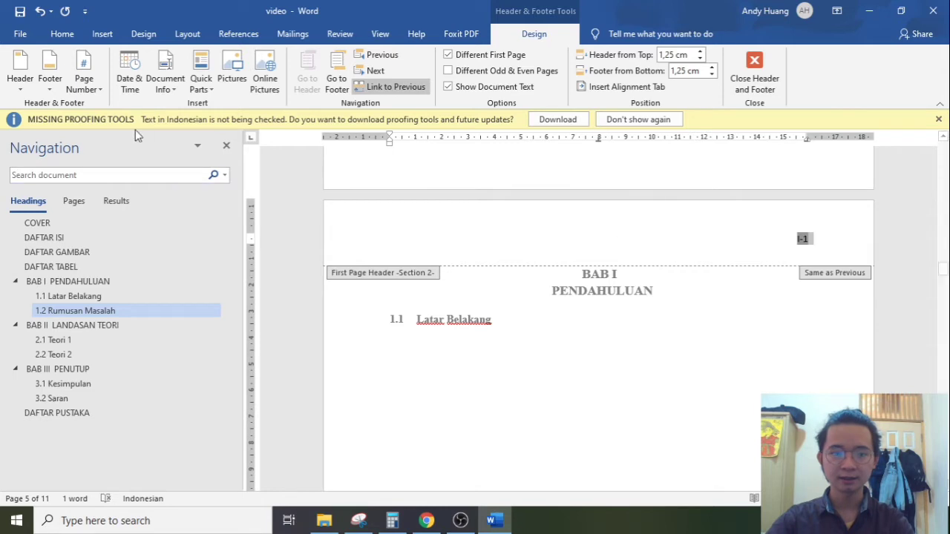
# Format BAB I's first-page header number in Times New Roman, size 12, and leave header editing
pyautogui.click(62, 33)
pyautogui.click(180, 60)
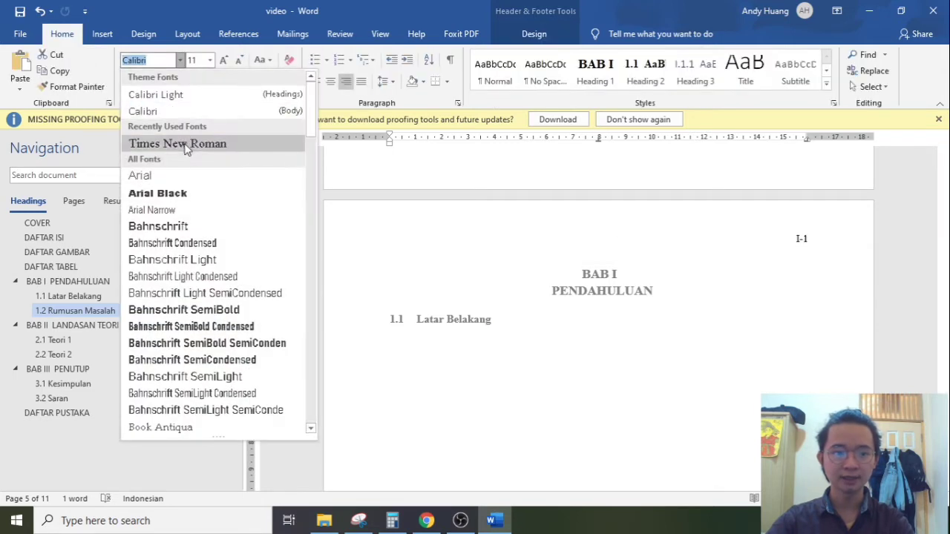
pyautogui.click(191, 144)
pyautogui.click(210, 60)
pyautogui.click(194, 129)
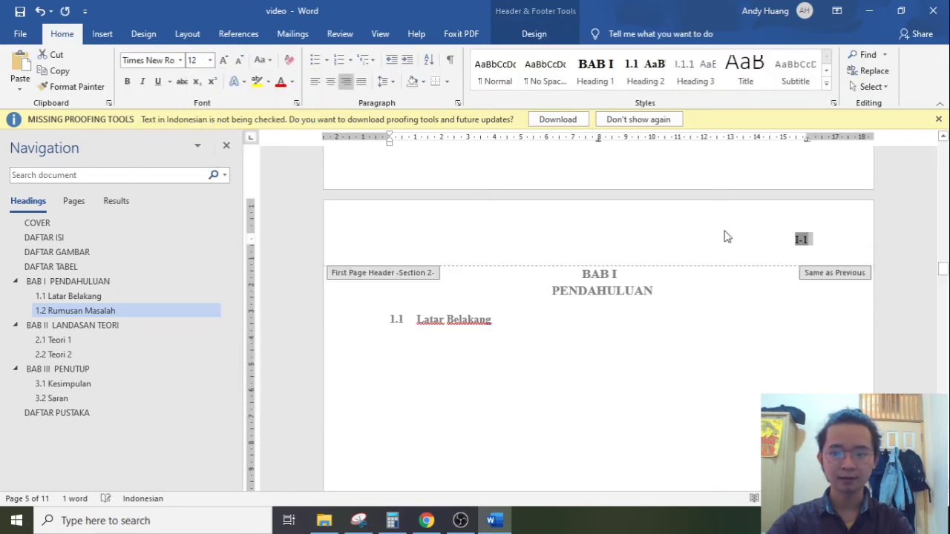
pyautogui.doubleClick(575, 271)
# Turn on a different first page for the headers and footers of the BAB II LANDASAN TEORI and BAB III PENUTUP sections
pyautogui.click(72, 332)
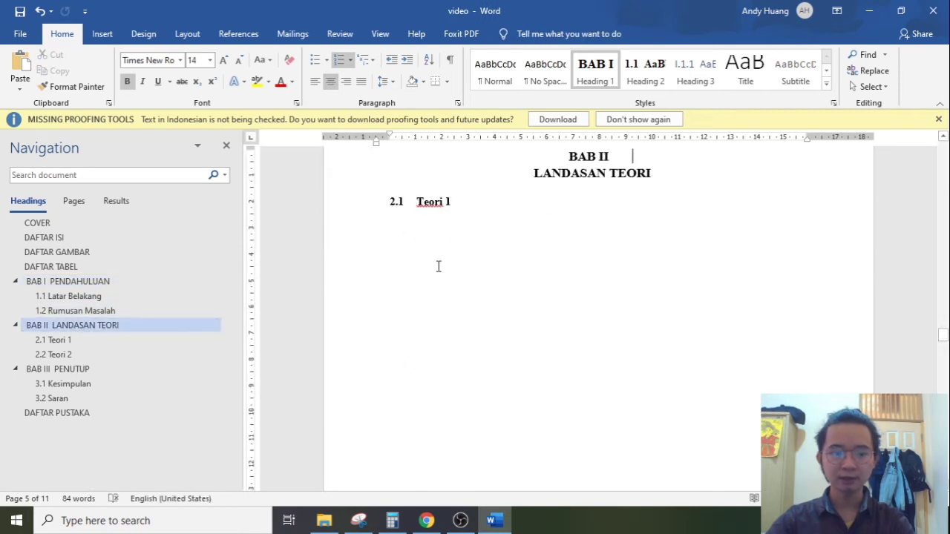
pyautogui.doubleClick(610, 215)
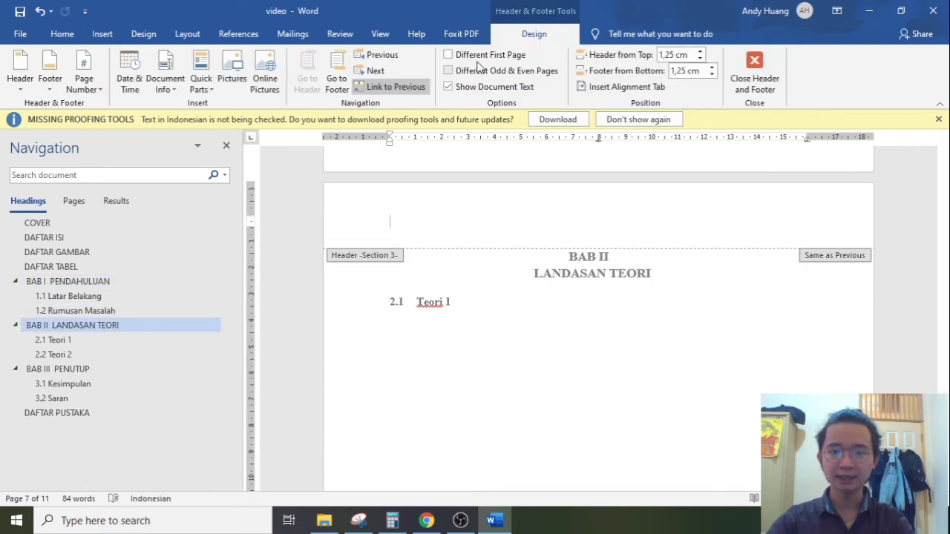
pyautogui.click(449, 55)
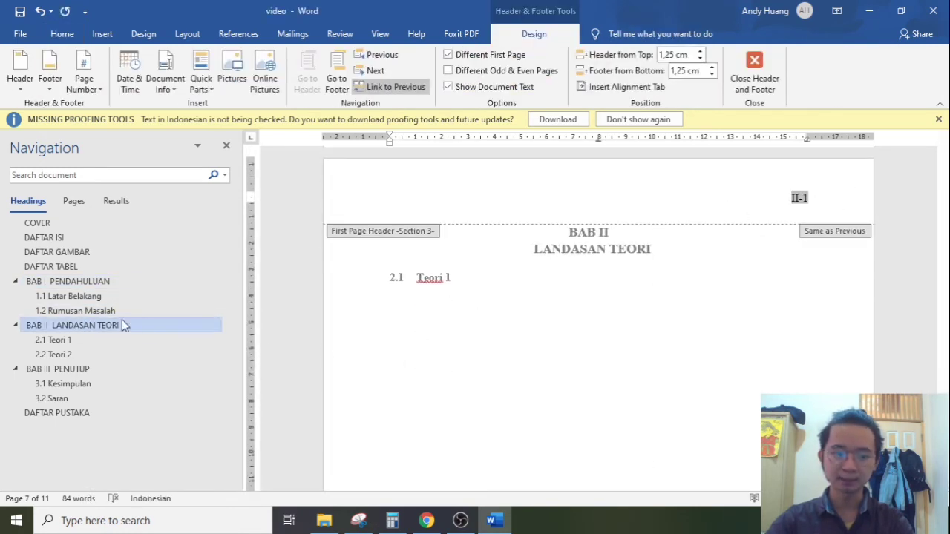
pyautogui.click(91, 368)
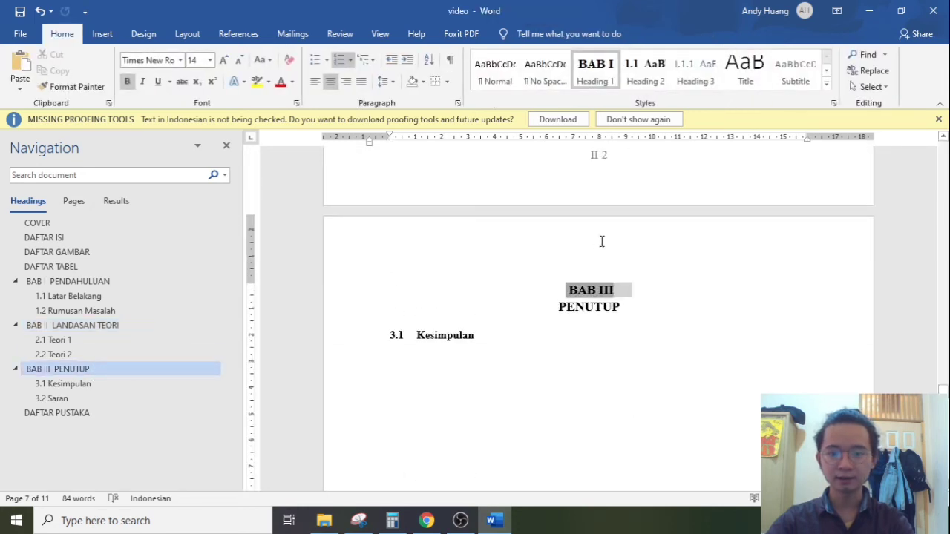
pyautogui.doubleClick(428, 239)
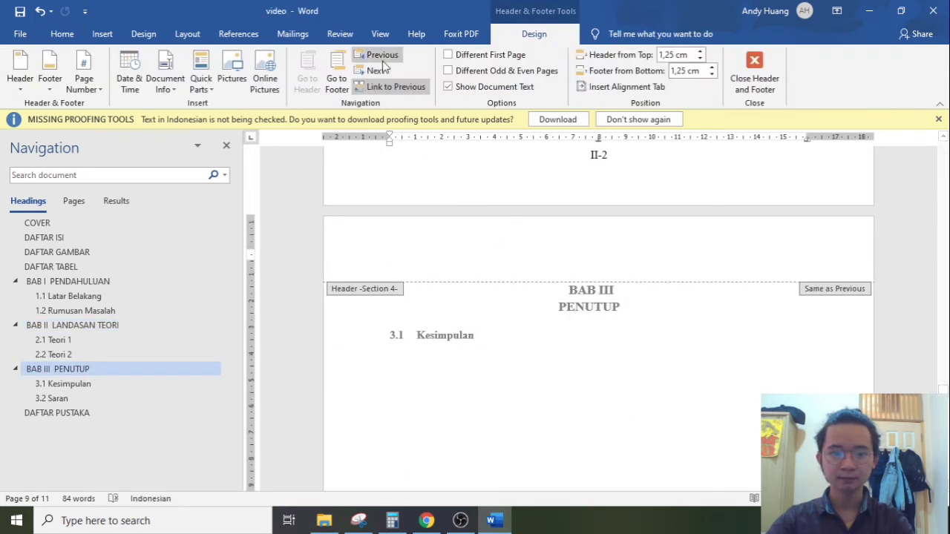
pyautogui.click(495, 58)
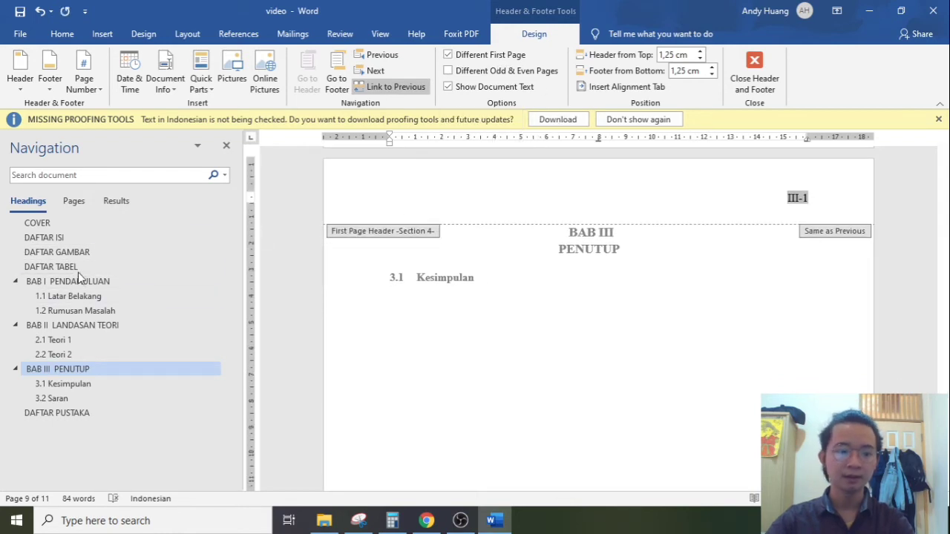
# Update the DAFTAR ISI table of contents, refreshing page numbers only
pyautogui.click(92, 237)
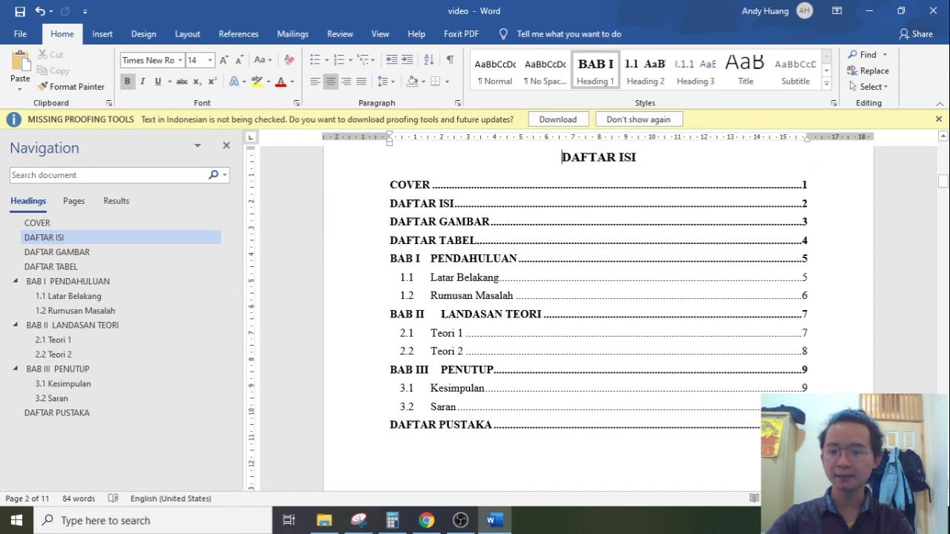
pyautogui.rightClick(637, 256)
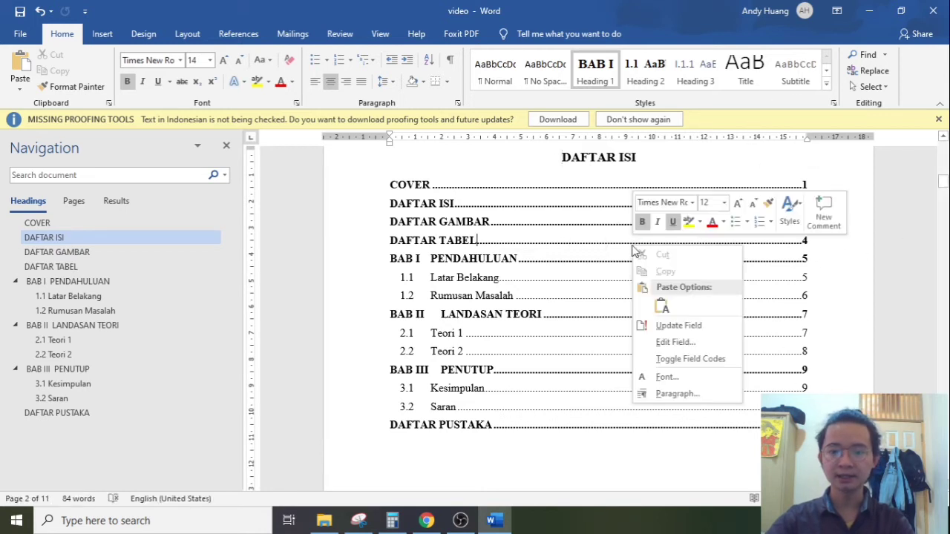
pyautogui.click(664, 326)
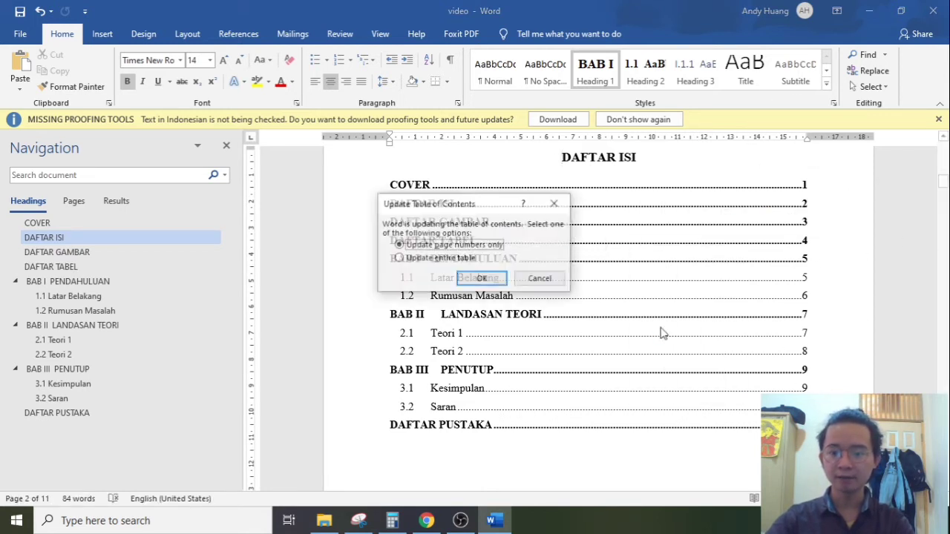
pyautogui.click(481, 279)
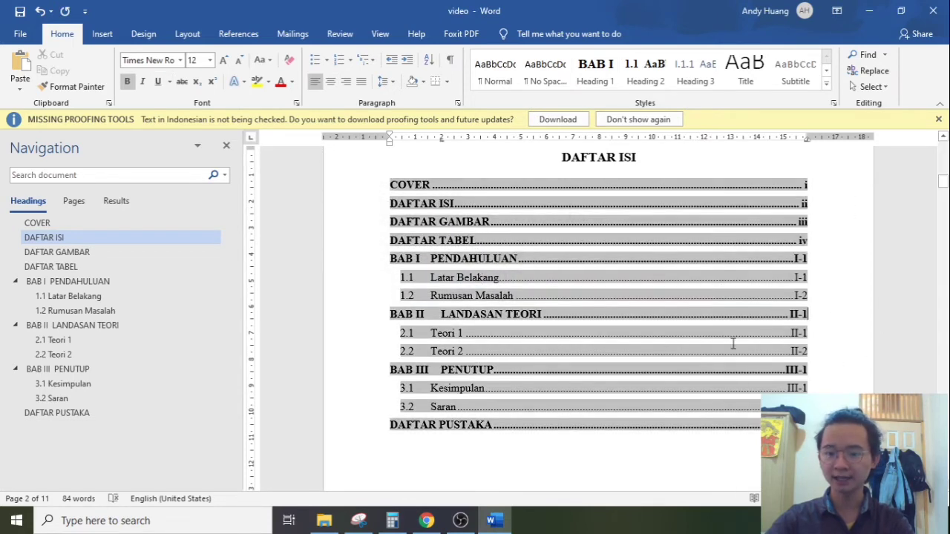
pyautogui.click(875, 309)
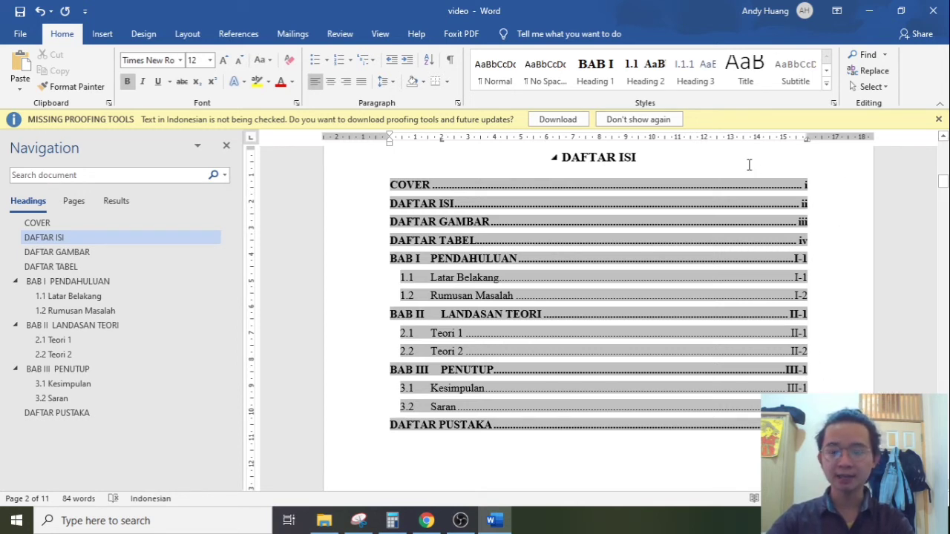
# Follow the DAFTAR GAMBAR entry in the table of contents to its page and look through that page
pyautogui.keyDown('ctrl'); pyautogui.click(467, 222); pyautogui.keyUp('ctrl')
pyautogui.scroll(-10, 640, 193)
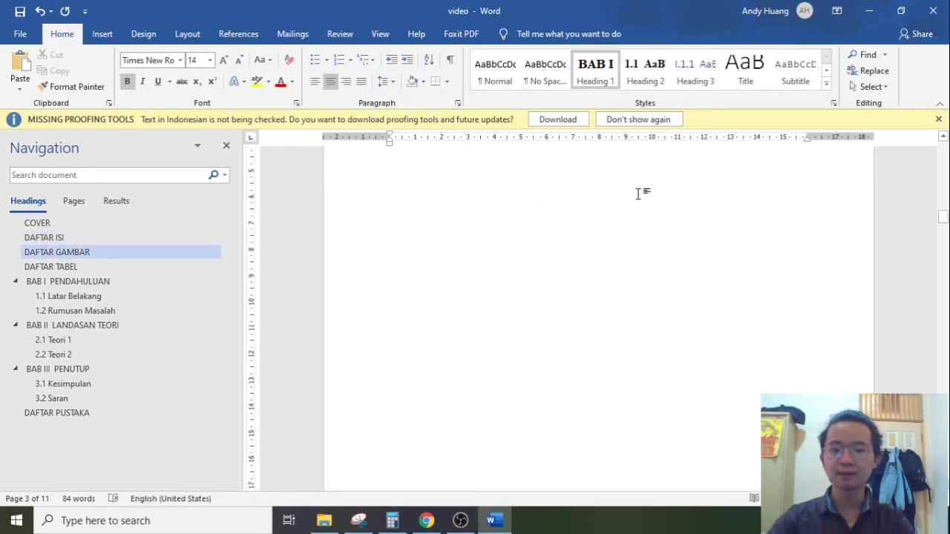
pyautogui.click(57, 253)
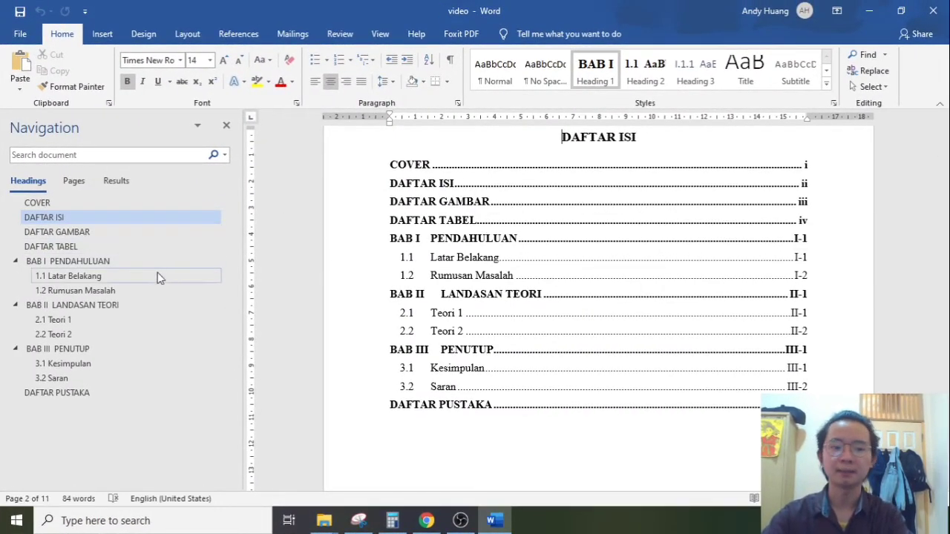
# Add the line "Tabel Daftar Siswa" below heading 1.1 Latar Belakang, followed by a new empty line
pyautogui.click(149, 276)
pyautogui.press('Return')
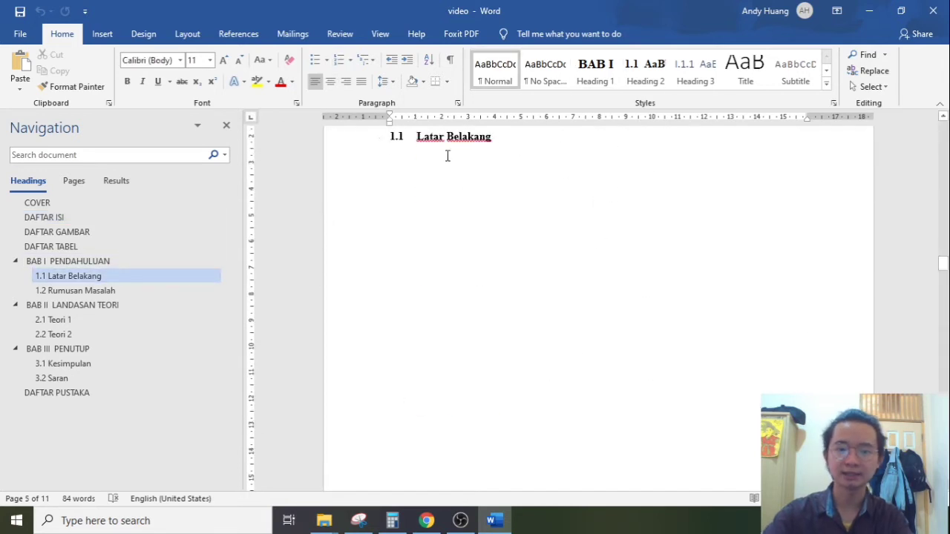
pyautogui.press('Return')
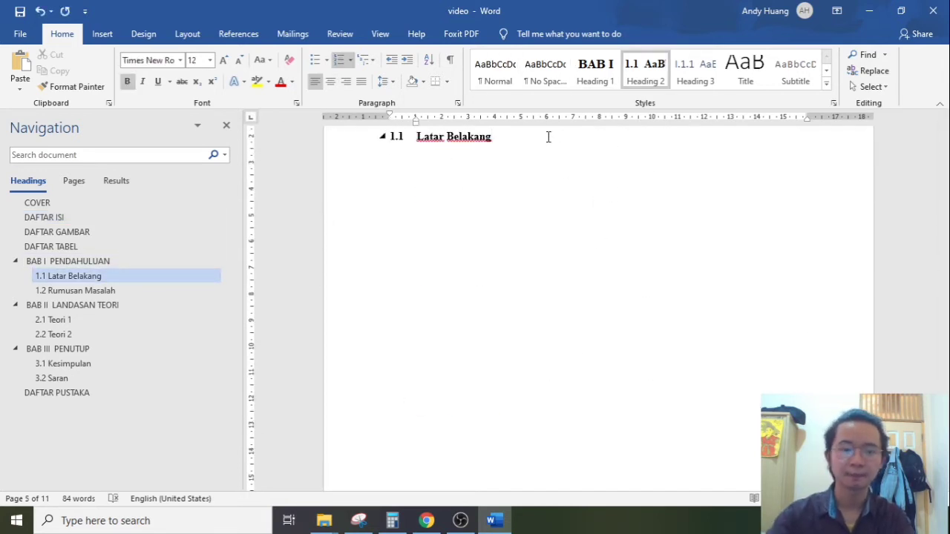
pyautogui.press('Return')
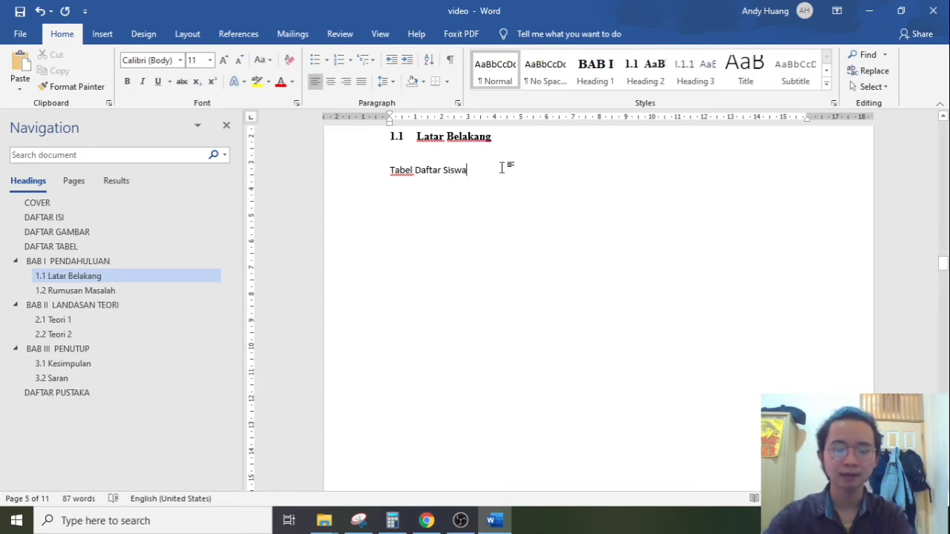
pyautogui.press('Return')
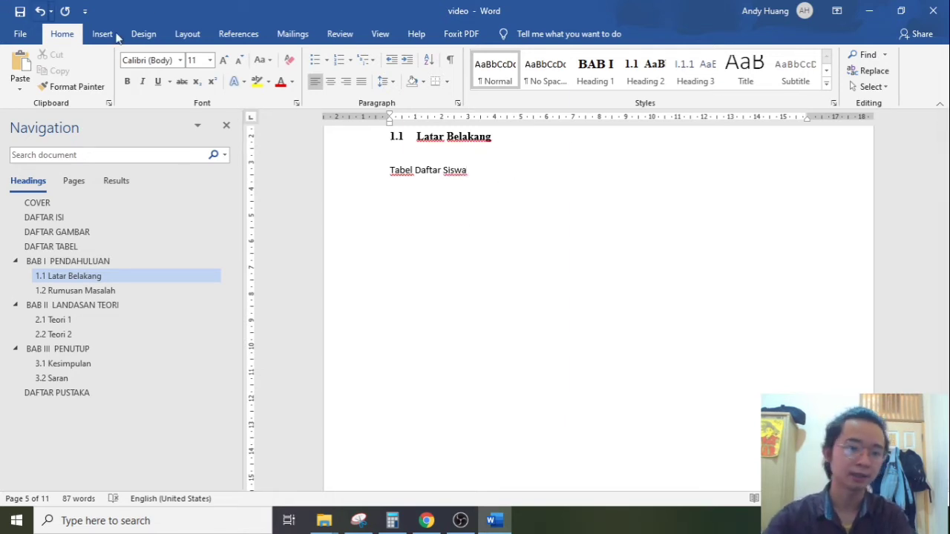
# Insert a table of 3 columns and 4 rows below the line "Tabel Daftar Siswa"
pyautogui.click(143, 34)
pyautogui.click(103, 33)
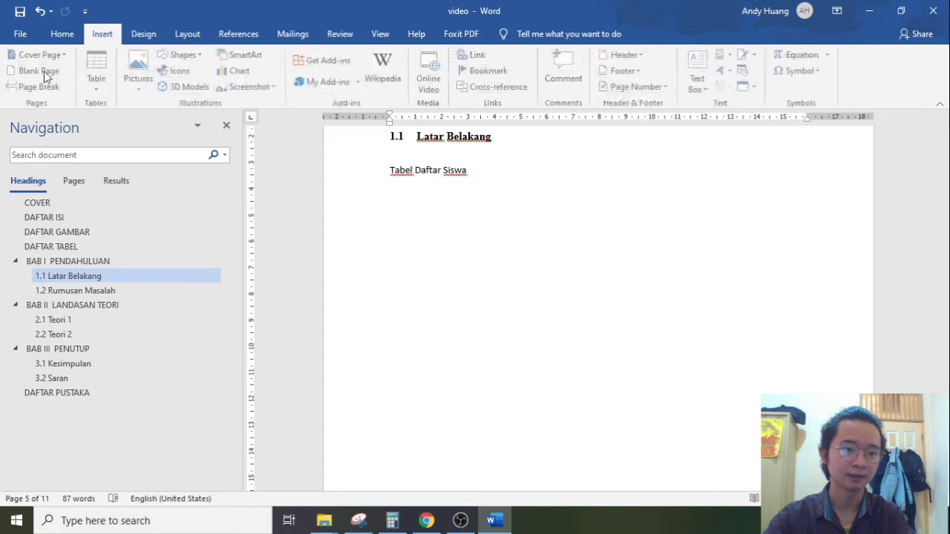
pyautogui.click(98, 69)
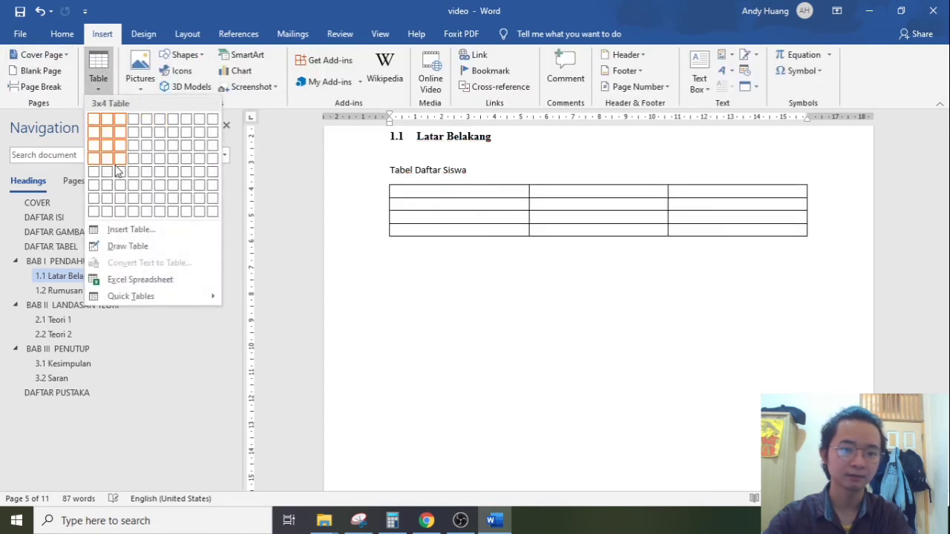
pyautogui.click(119, 160)
pyautogui.write('NAma')
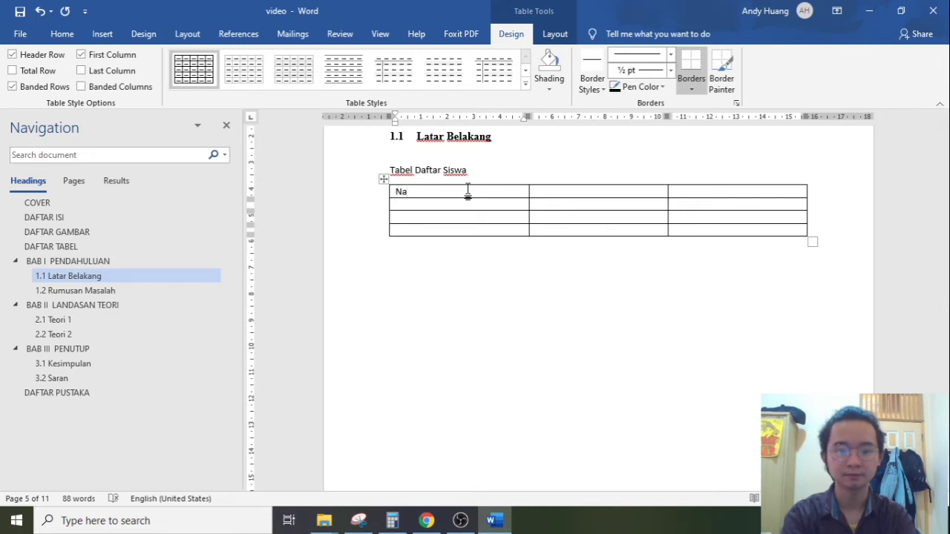
# Format the line "Tabel Daftar Siswa" and the whole table in Times New Roman, size 12
pyautogui.click(102, 33)
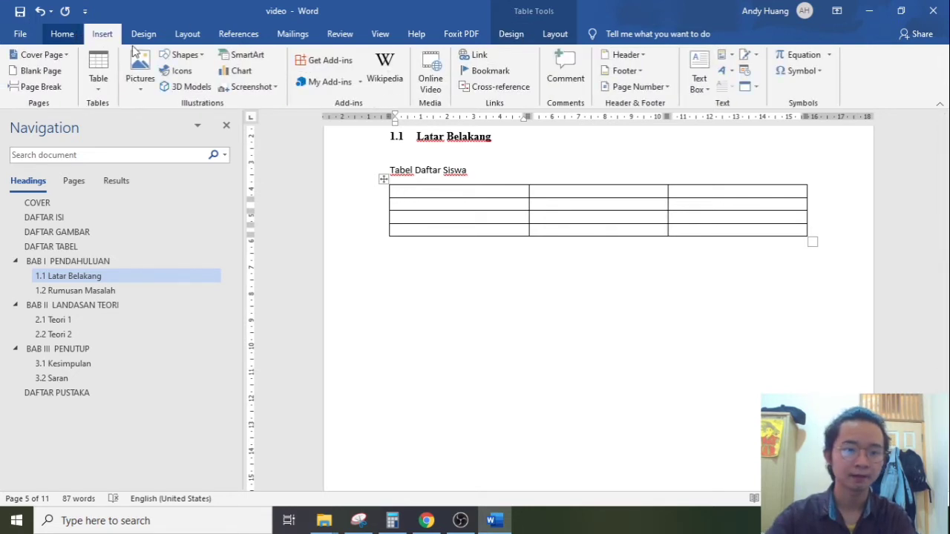
pyautogui.click(61, 33)
pyautogui.keyDown('shift'); pyautogui.click(767, 223); pyautogui.keyUp('shift')
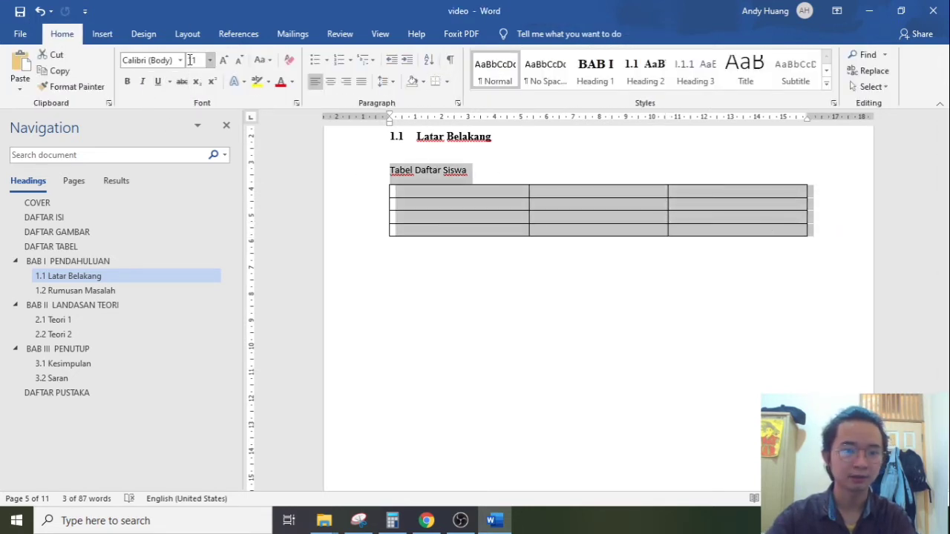
pyautogui.click(179, 60)
pyautogui.click(184, 144)
pyautogui.click(210, 60)
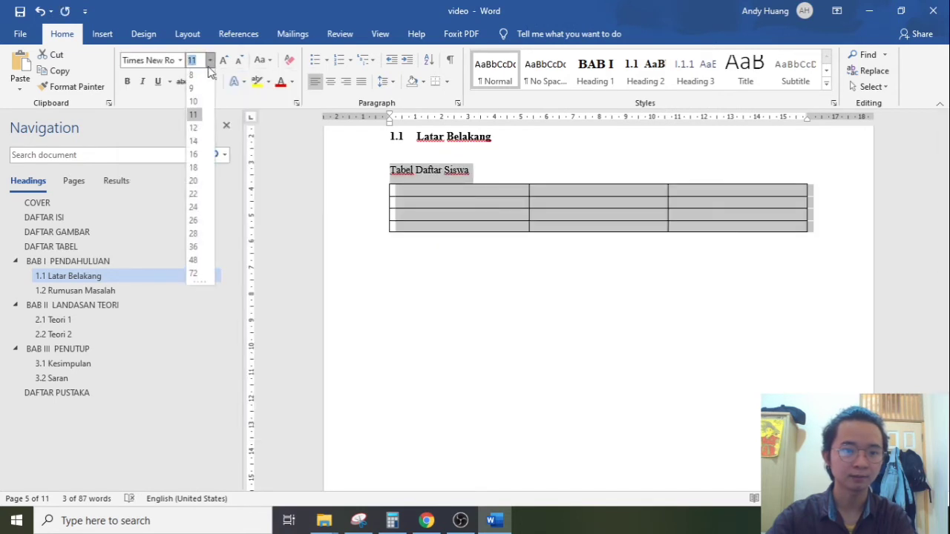
pyautogui.click(201, 130)
pyautogui.click(424, 195)
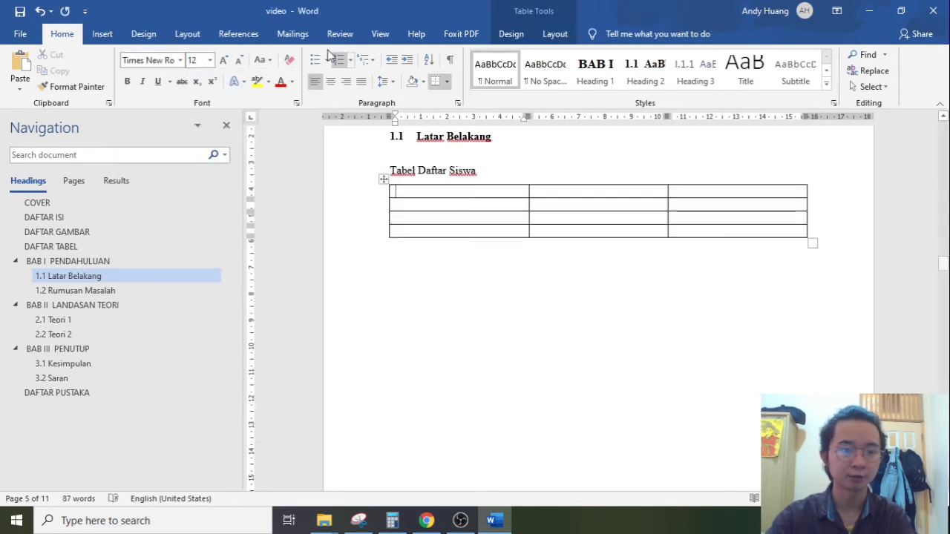
pyautogui.click(103, 34)
pyautogui.click(98, 74)
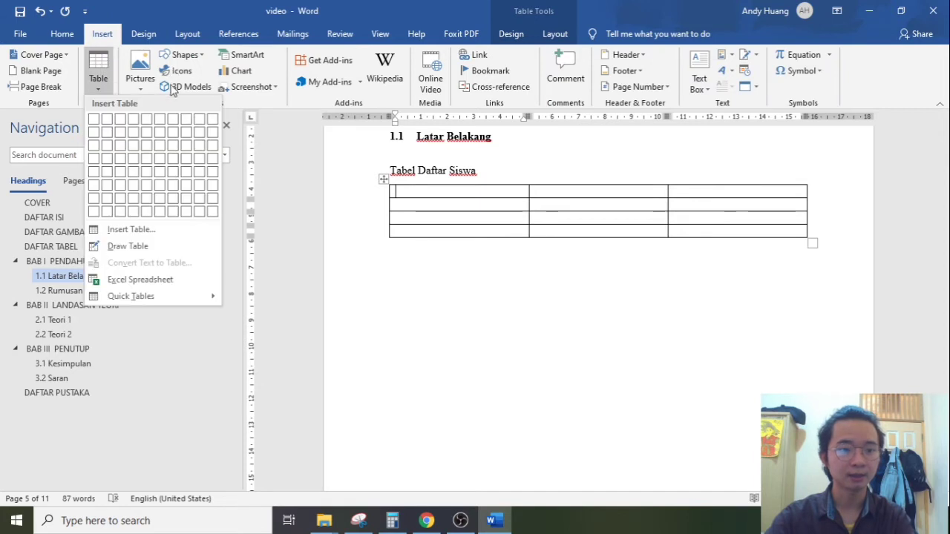
pyautogui.click(357, 169)
# Fill the table's header row with Nama, Kelas and Jumlah
pyautogui.write('Na')
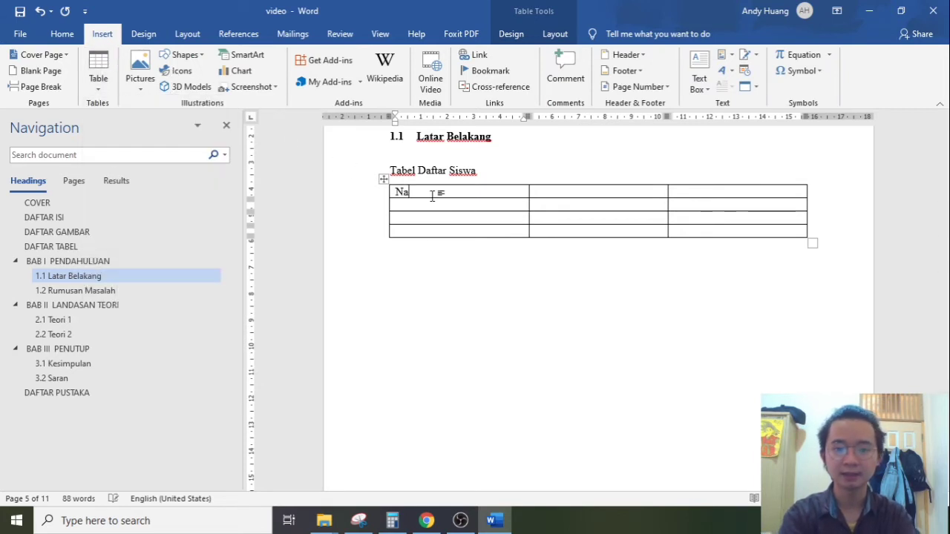
pyautogui.write('ma')
pyautogui.click(564, 195)
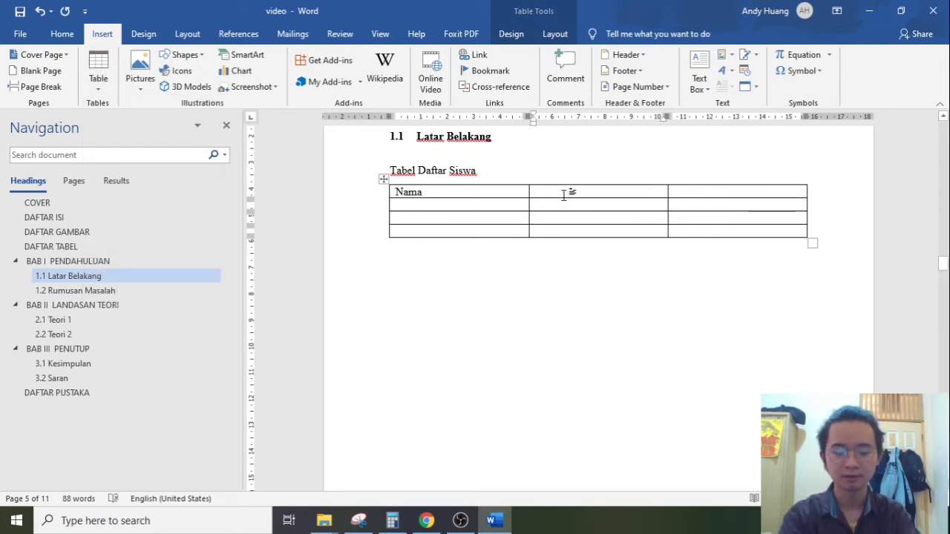
pyautogui.write('N')
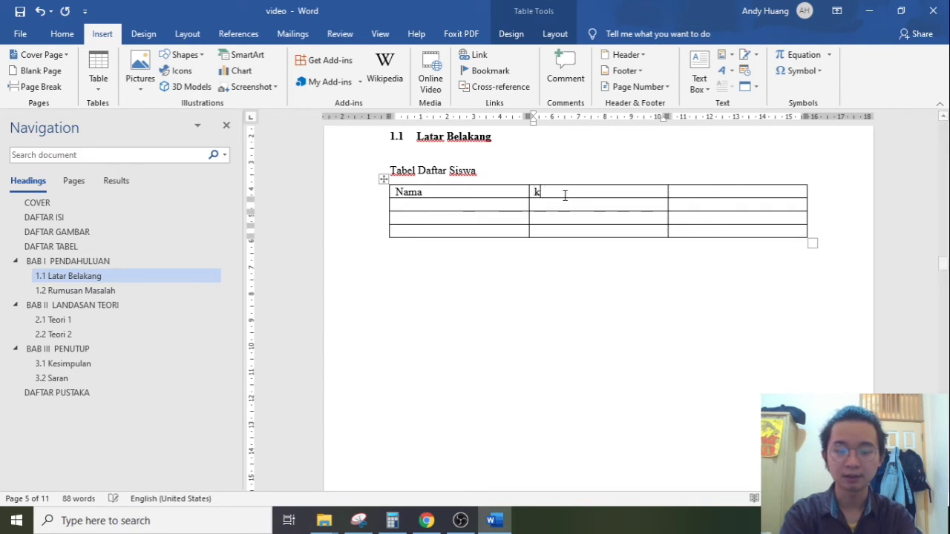
pyautogui.click(732, 184)
pyautogui.click(711, 192)
pyautogui.write('Jum')
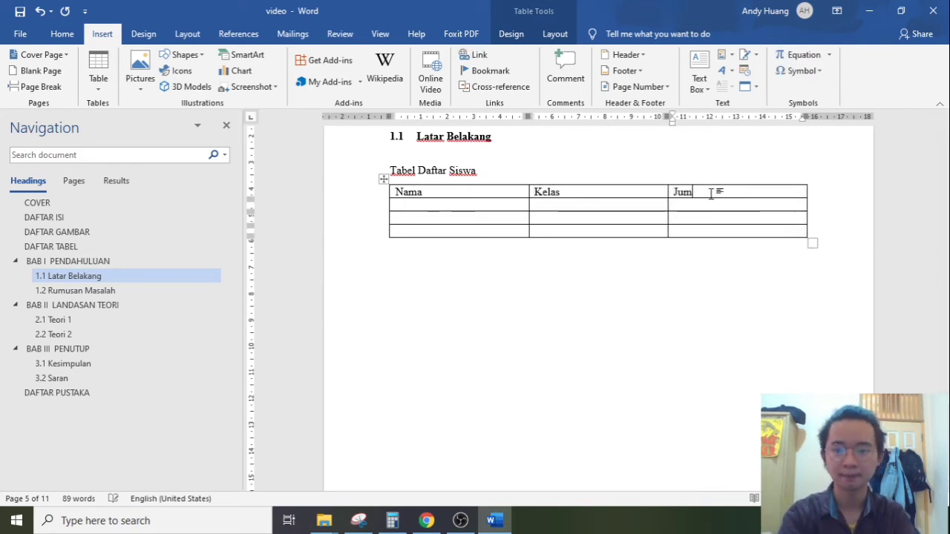
pyautogui.write('lah')
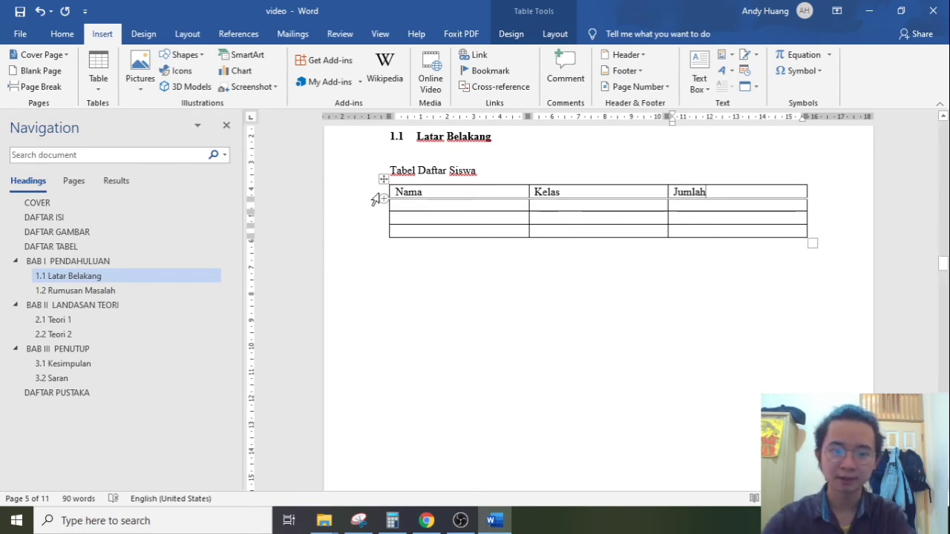
# Center the text of the table's header row
pyautogui.click(375, 193)
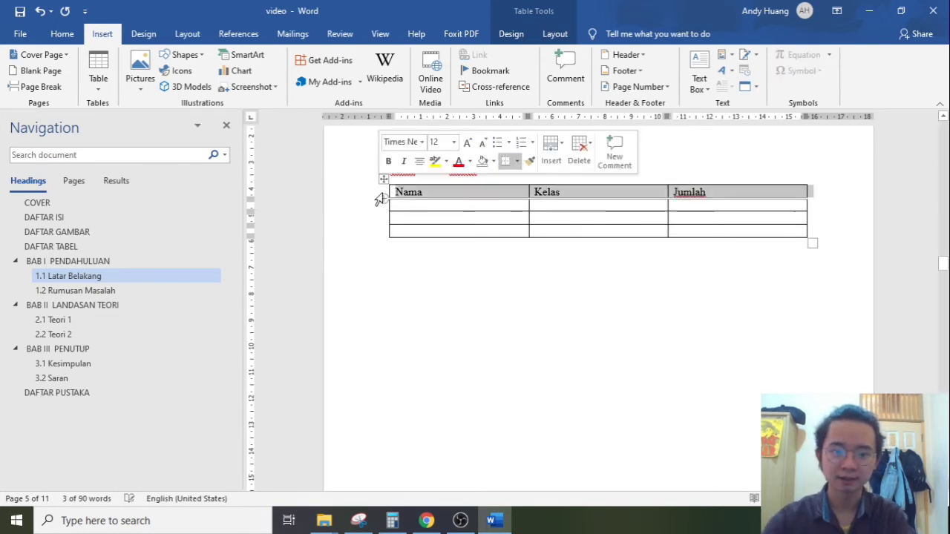
pyautogui.click(62, 34)
pyautogui.click(331, 82)
pyautogui.click(464, 203)
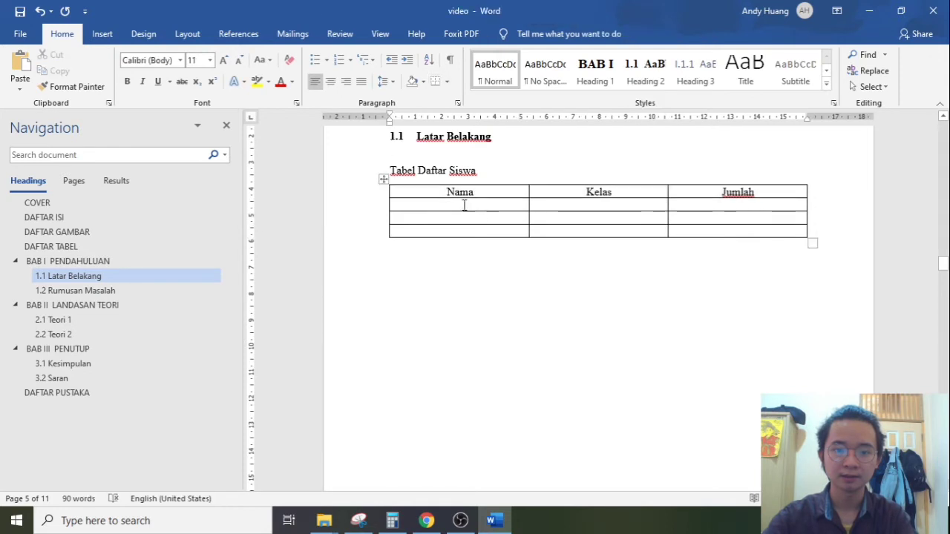
pyautogui.moveTo(429, 192); pyautogui.dragTo(677, 221)
pyautogui.click(382, 178)
pyautogui.click(382, 81)
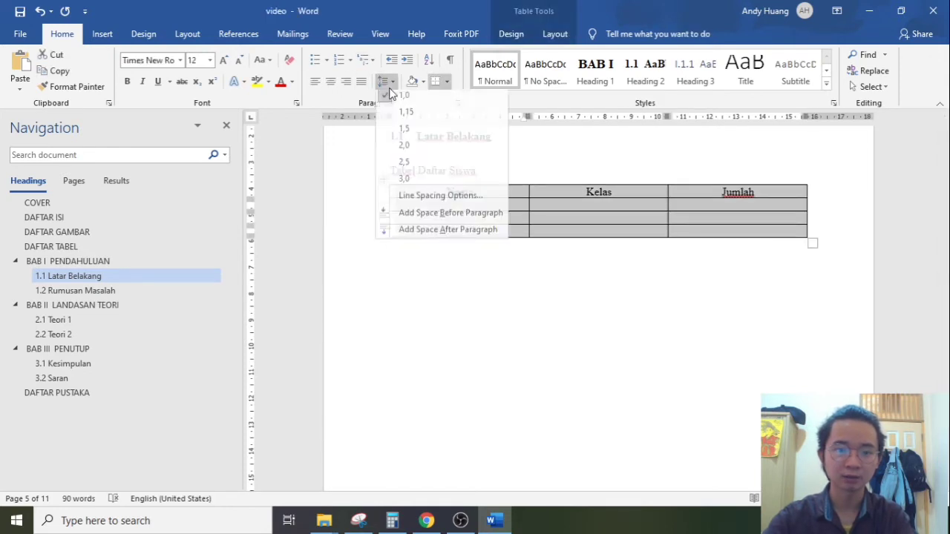
pyautogui.click(371, 177)
# Set the line spacing of the line "Tabel Daftar Siswa" to 1,0
pyautogui.moveTo(391, 170); pyautogui.dragTo(513, 168)
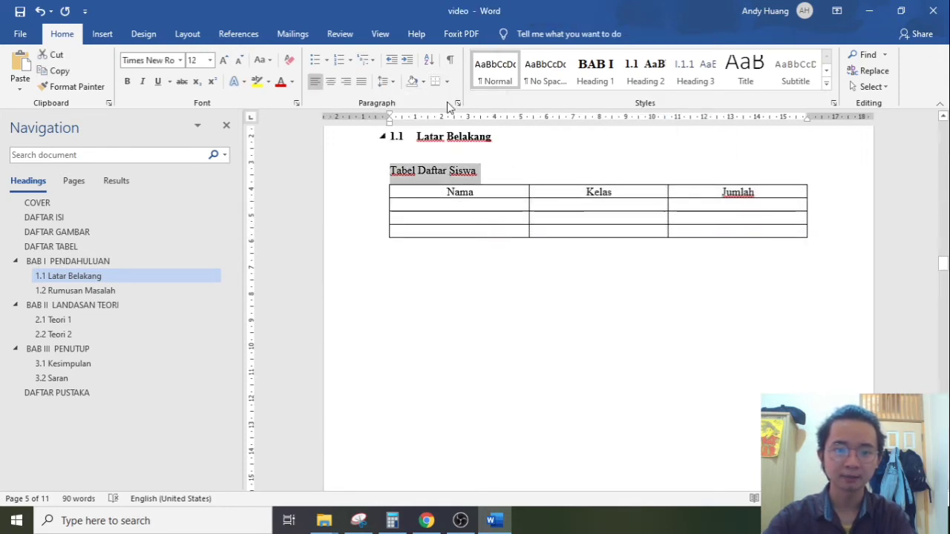
pyautogui.click(383, 82)
pyautogui.click(443, 104)
pyautogui.click(581, 150)
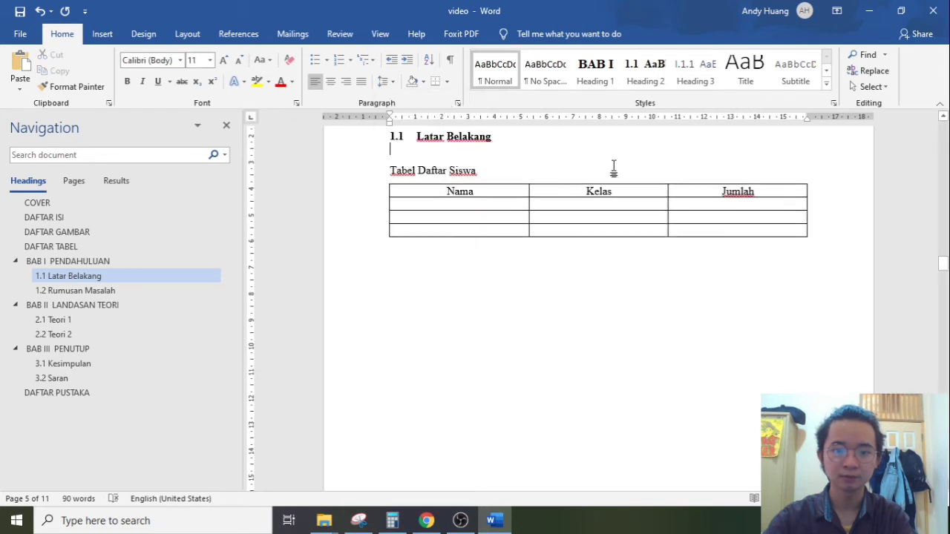
# Insert a caption with the new label "Tabel 1." in front of the text "Tabel Daftar Siswa"
pyautogui.click(392, 172)
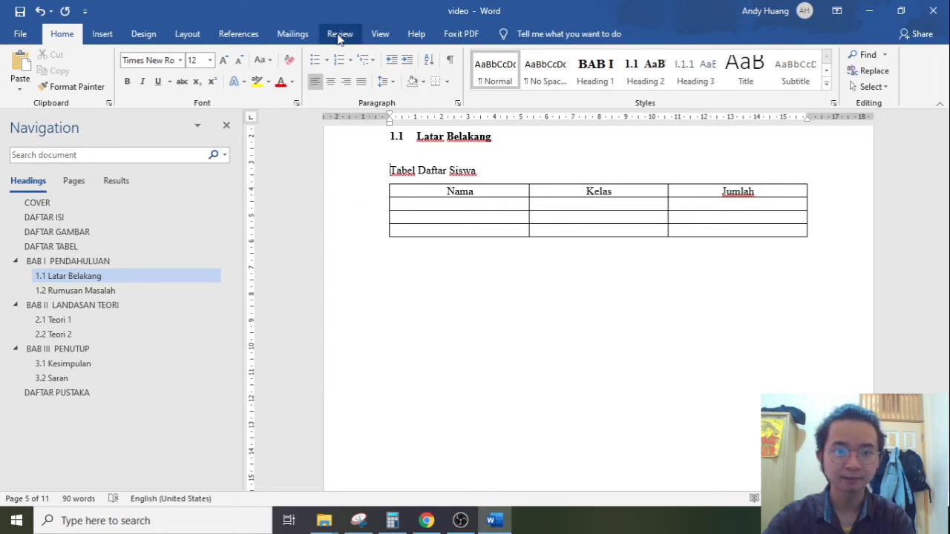
pyautogui.click(245, 34)
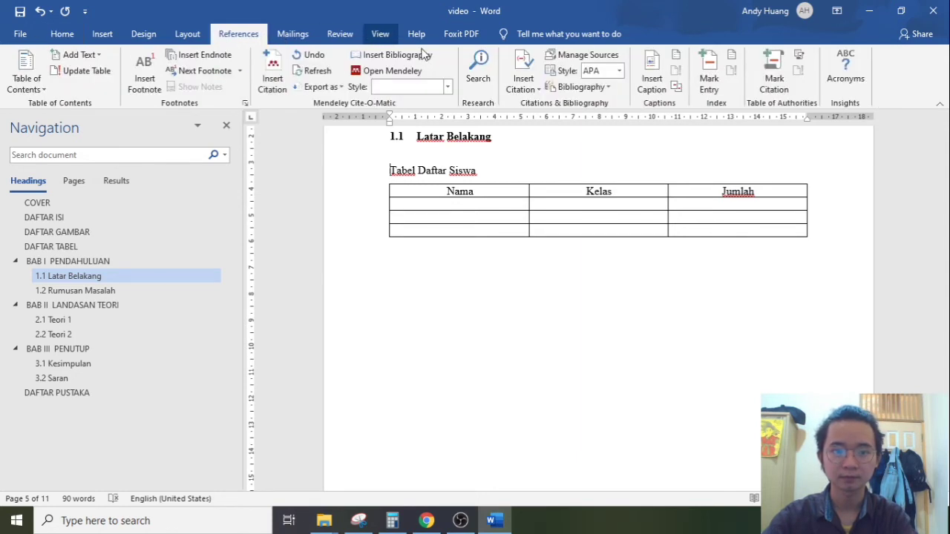
pyautogui.click(651, 70)
pyautogui.click(411, 285)
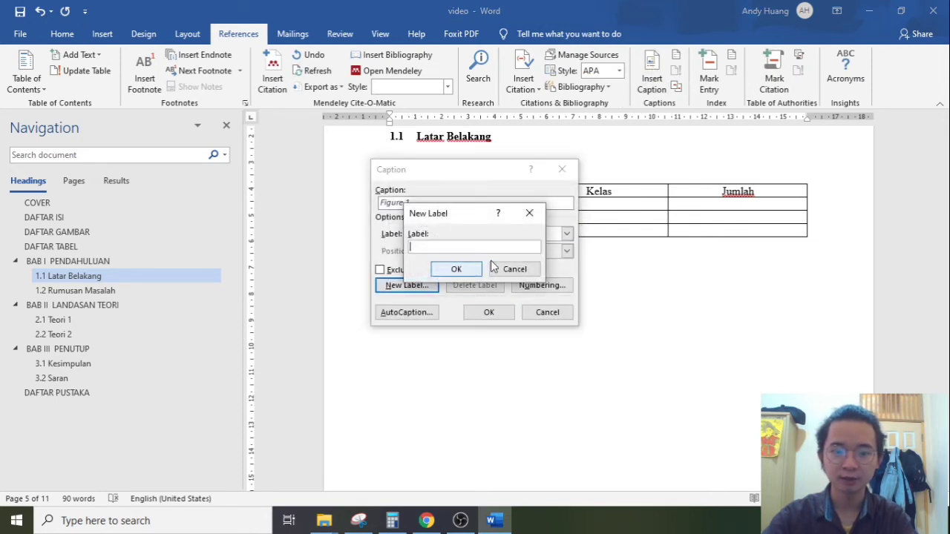
pyautogui.write('t')
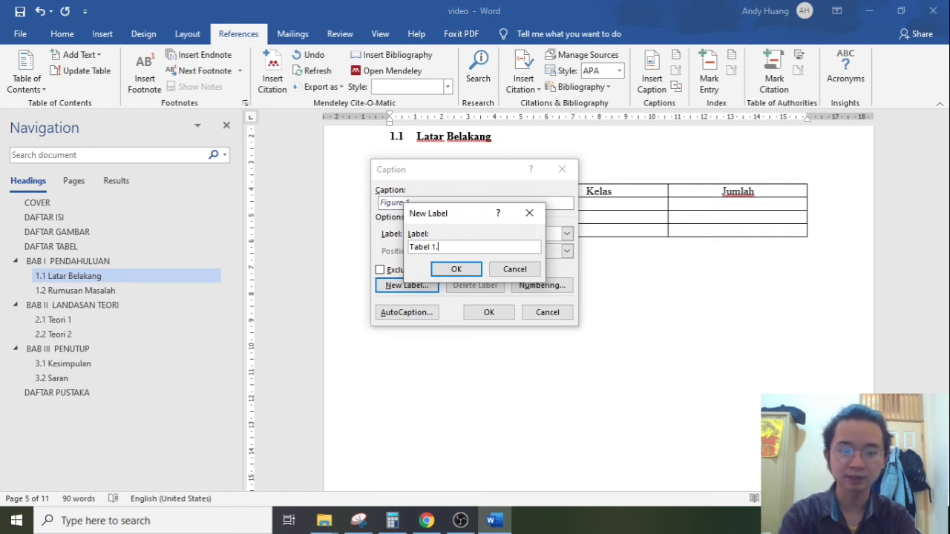
pyautogui.write('abel 1.')
pyautogui.click(456, 269)
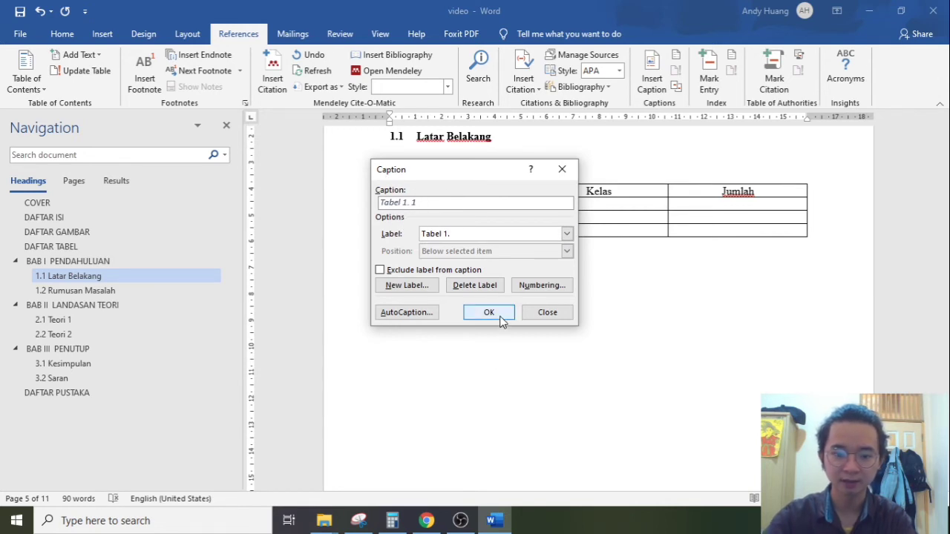
pyautogui.click(490, 311)
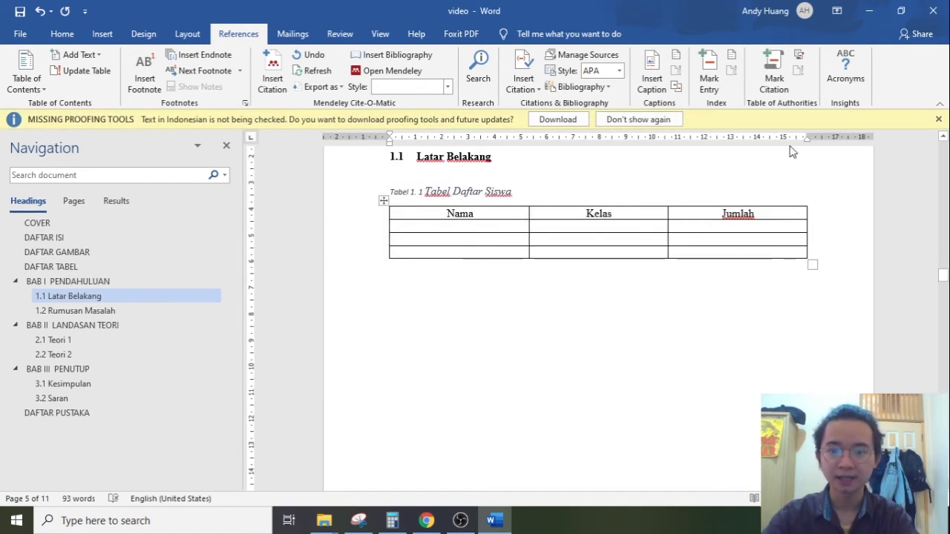
# Modify the Caption style to Times New Roman, size 11, automatic font color and no italics
pyautogui.click(66, 34)
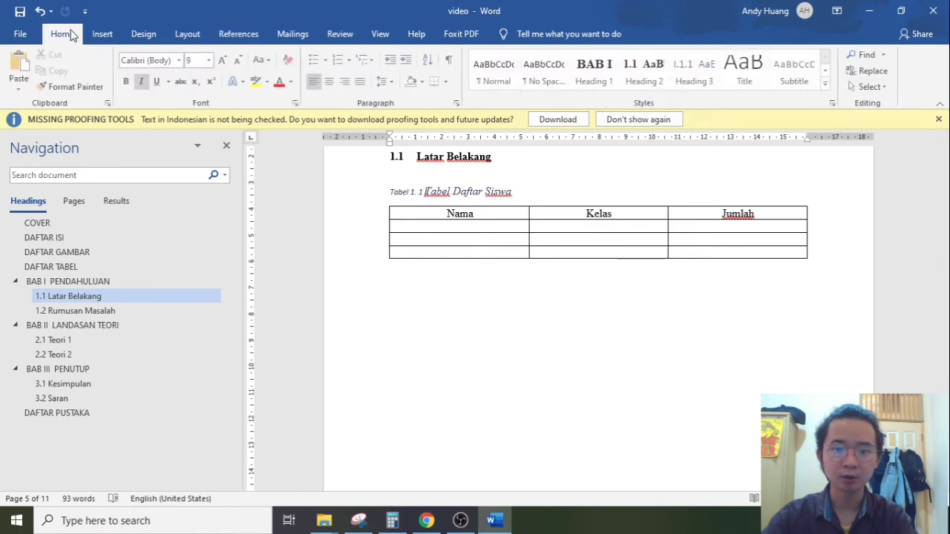
pyautogui.click(826, 76)
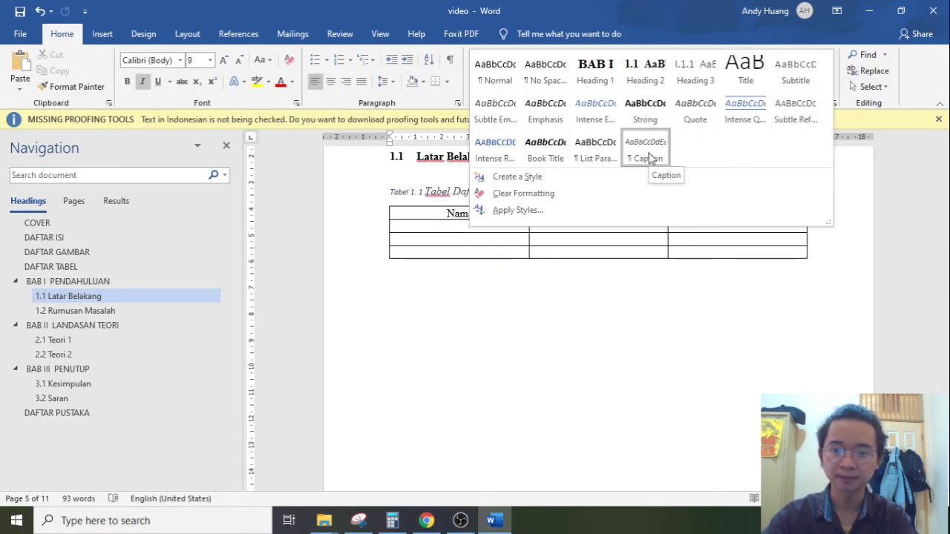
pyautogui.rightClick(647, 154)
pyautogui.click(751, 178)
pyautogui.click(403, 188)
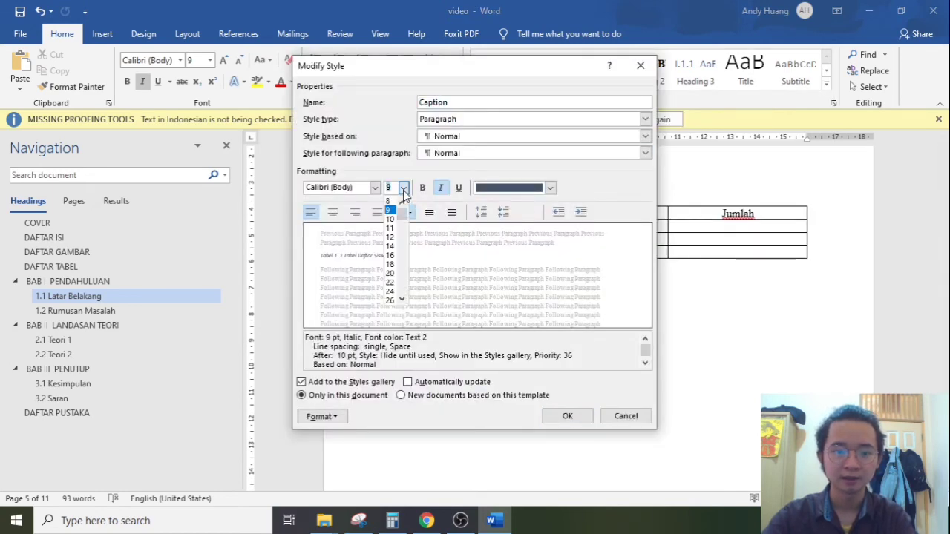
pyautogui.click(400, 229)
pyautogui.click(375, 187)
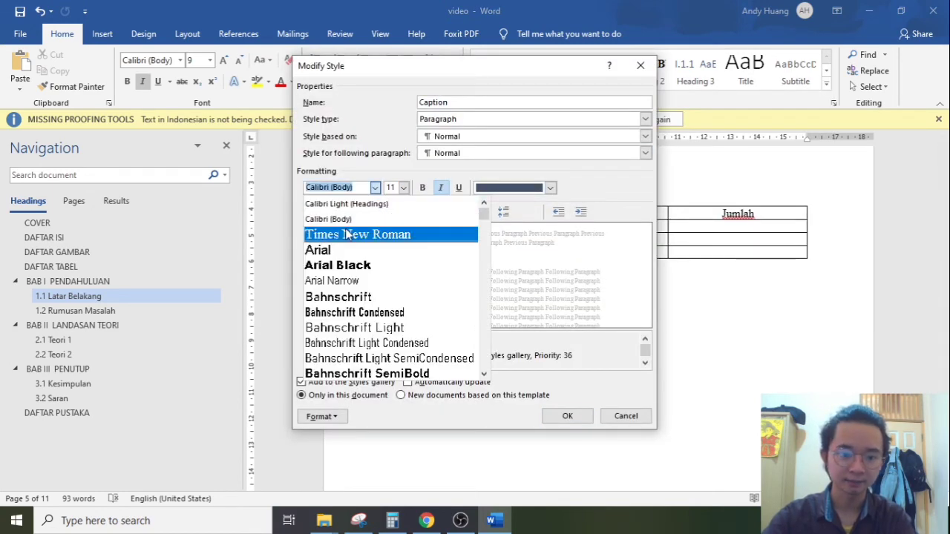
pyautogui.click(349, 233)
pyautogui.click(550, 188)
pyautogui.click(519, 203)
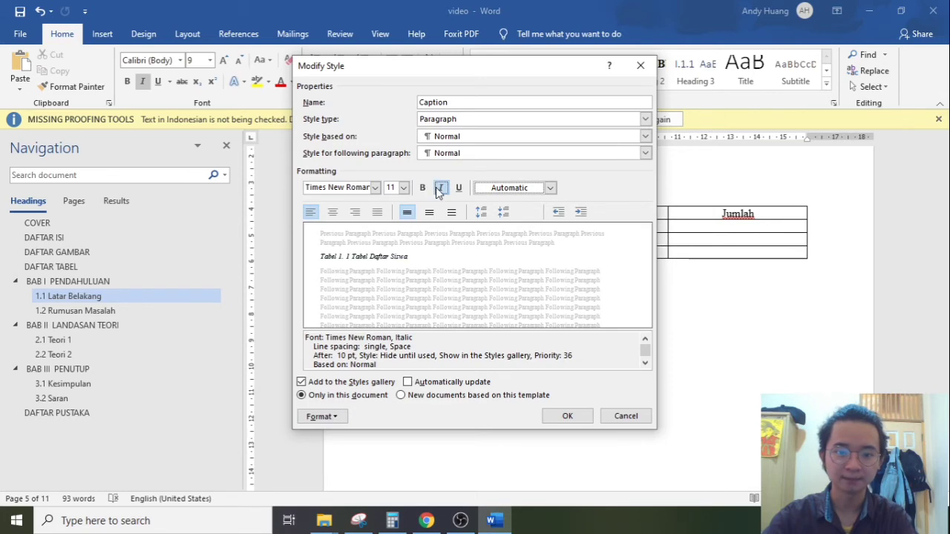
pyautogui.click(440, 188)
pyautogui.click(572, 417)
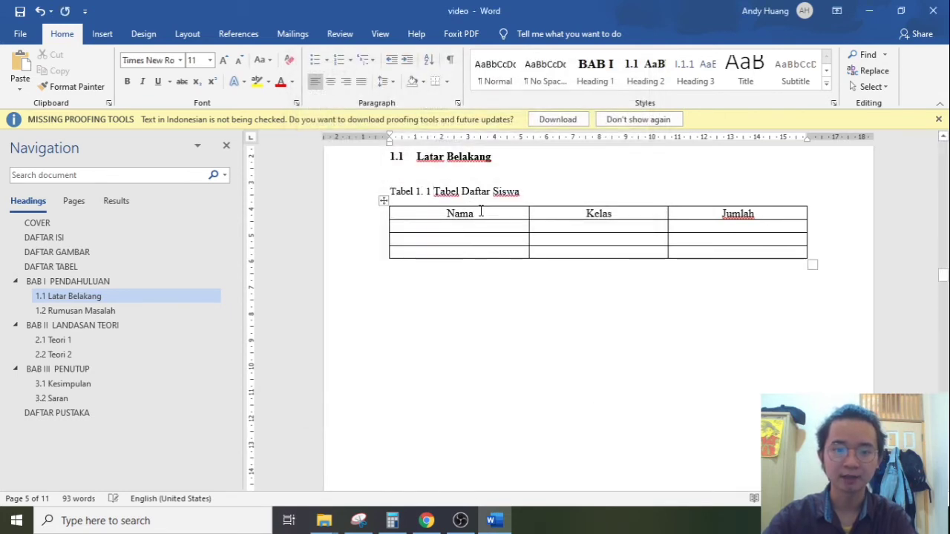
# Copy the Tabel 1. 1 caption together with the table below it
pyautogui.click(445, 330)
pyautogui.moveTo(390, 191); pyautogui.dragTo(809, 248)
pyautogui.hotkey('ctrl', 'c')
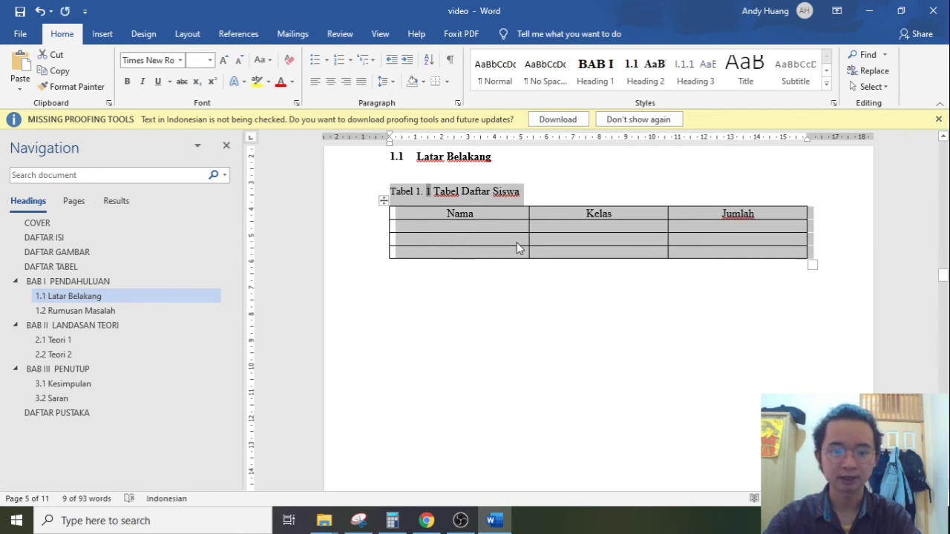
# Try to add a new empty line after heading 1.2 Rumusan Masalah, removing the extra BAB heading this creates
pyautogui.scroll(-5, 519, 241)
pyautogui.scroll(-5, 519, 242)
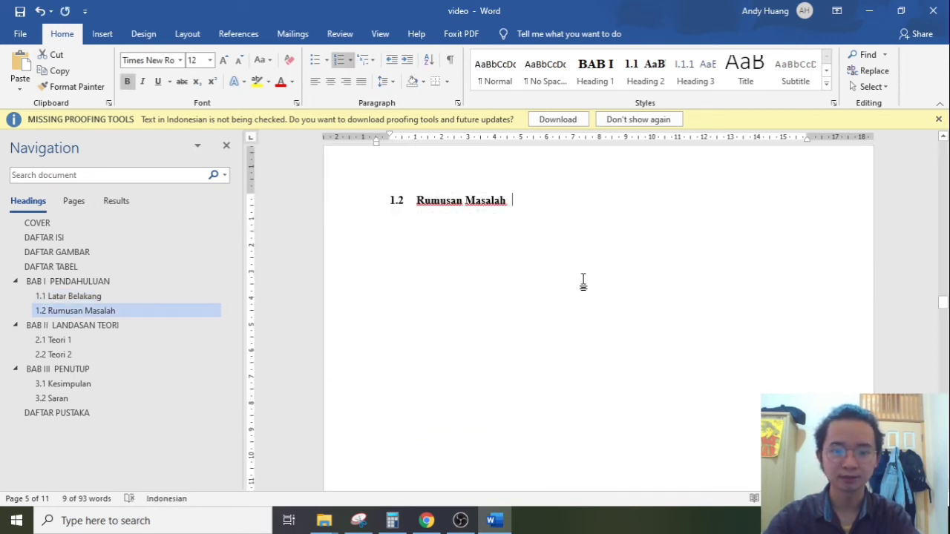
pyautogui.click(530, 208)
pyautogui.hotkey('ctrl', 'Return')
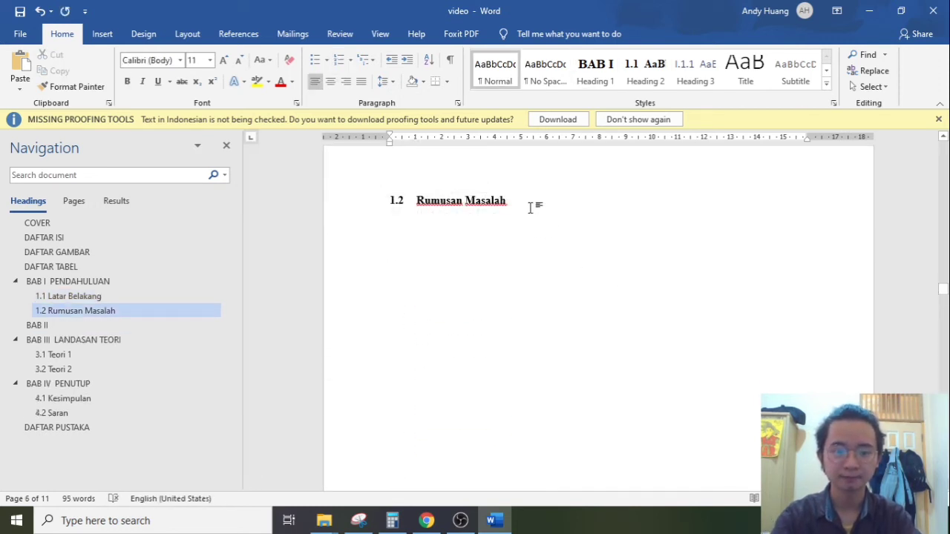
pyautogui.hotkey('ctrl', 'Return')
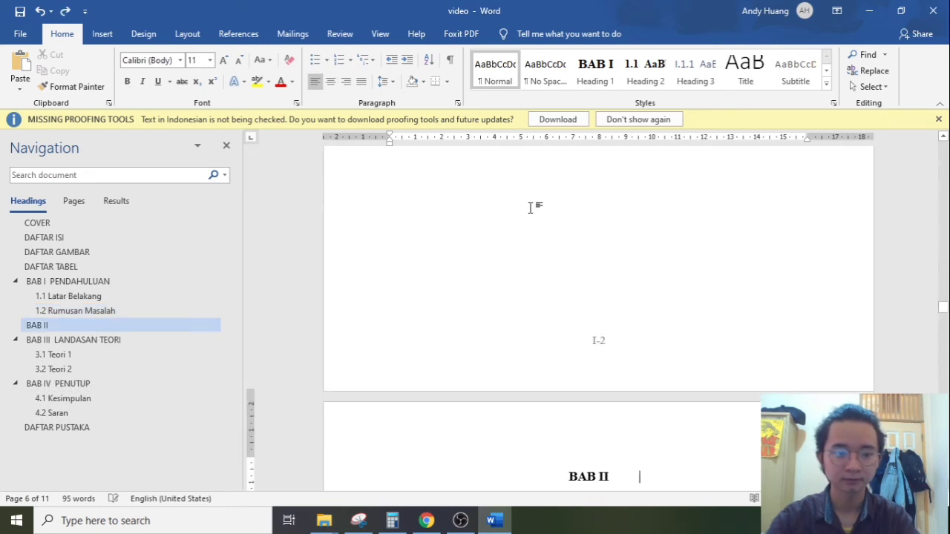
pyautogui.press('Delete')
pyautogui.scroll(7, 529, 209)
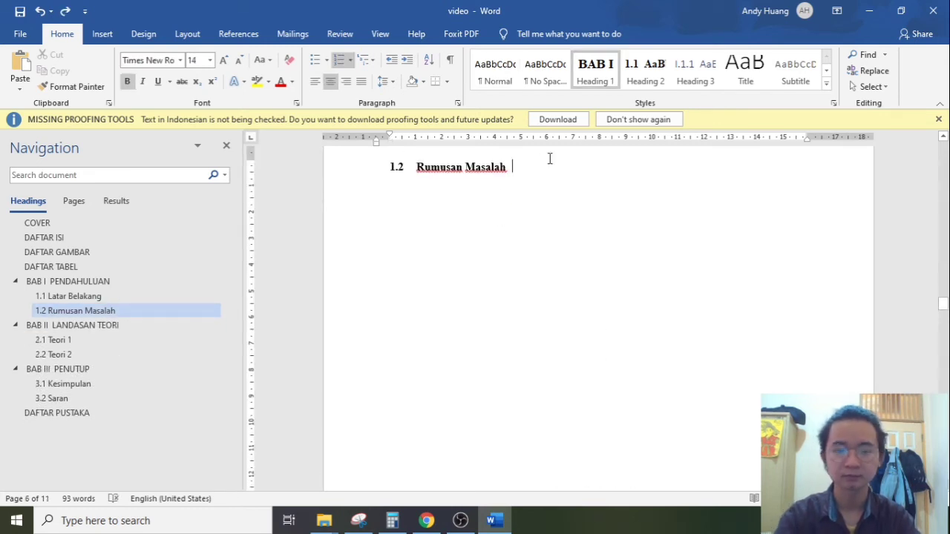
# Paste the copied caption and table under heading 1.2 Rumusan Masalah, with an empty line between the heading and the caption
pyautogui.hotkey('ctrl', 'Return')
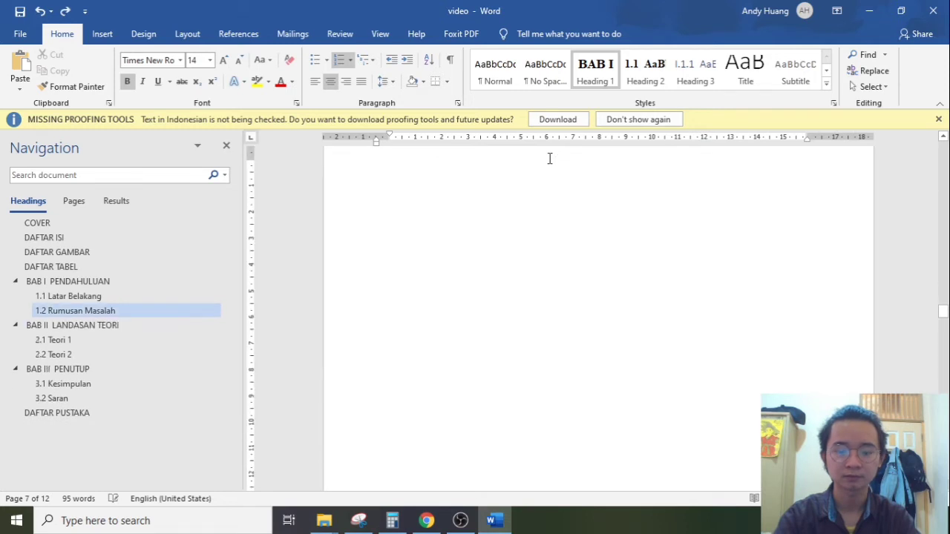
pyautogui.press('BackSpace')
pyautogui.press('Return')
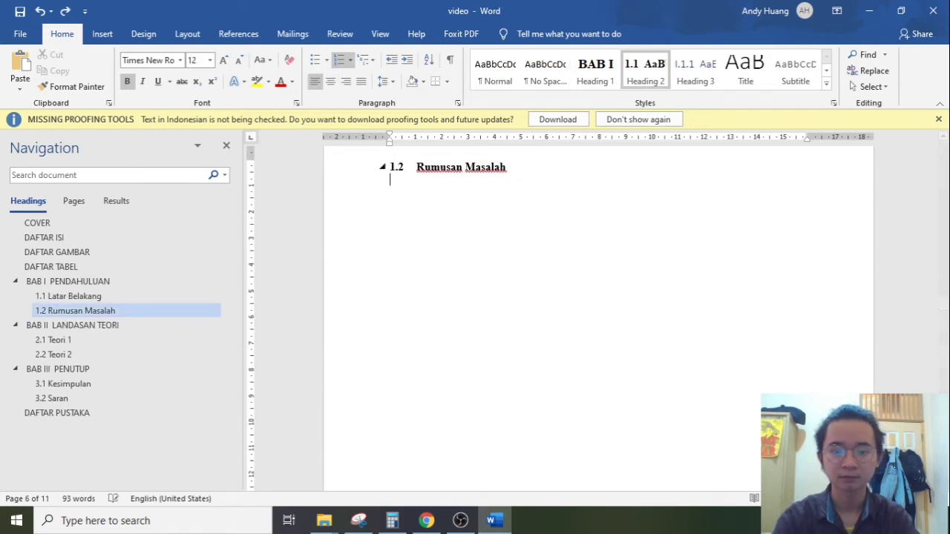
pyautogui.hotkey('ctrl', 'v')
pyautogui.click(513, 170)
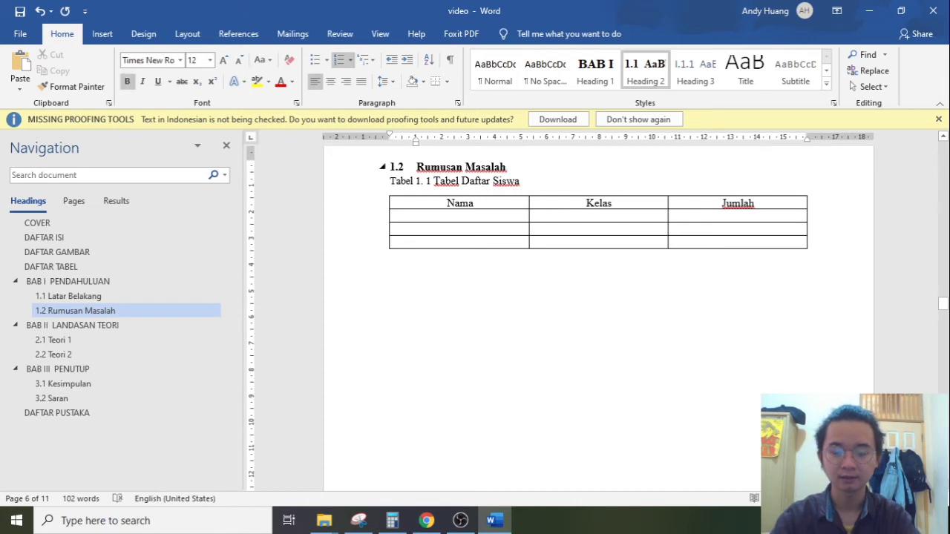
pyautogui.press('Return')
pyautogui.press('Down')
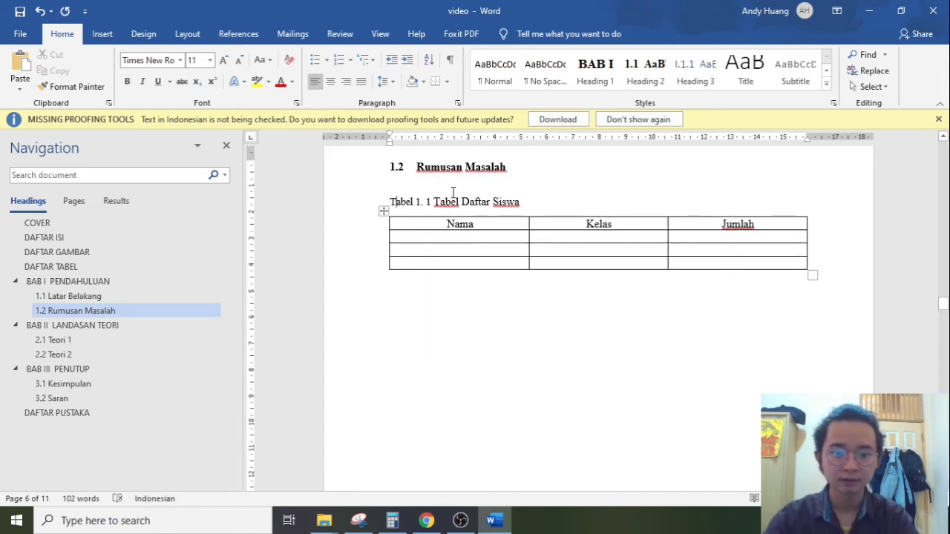
# Update the number field in the caption of the table under 1.2 Rumusan Masalah
pyautogui.rightClick(478, 201)
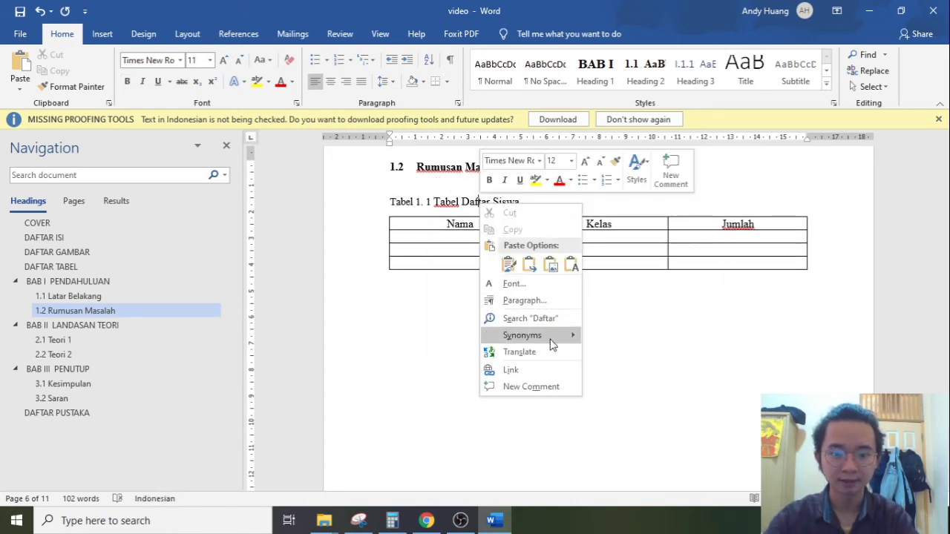
pyautogui.click(631, 309)
pyautogui.click(424, 201)
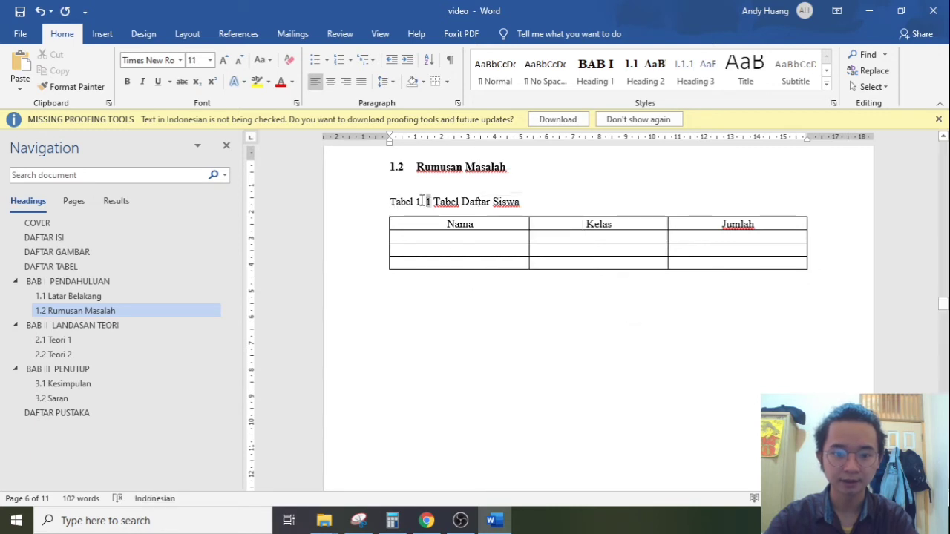
pyautogui.doubleClick(417, 202)
pyautogui.moveTo(383, 201); pyautogui.dragTo(528, 203)
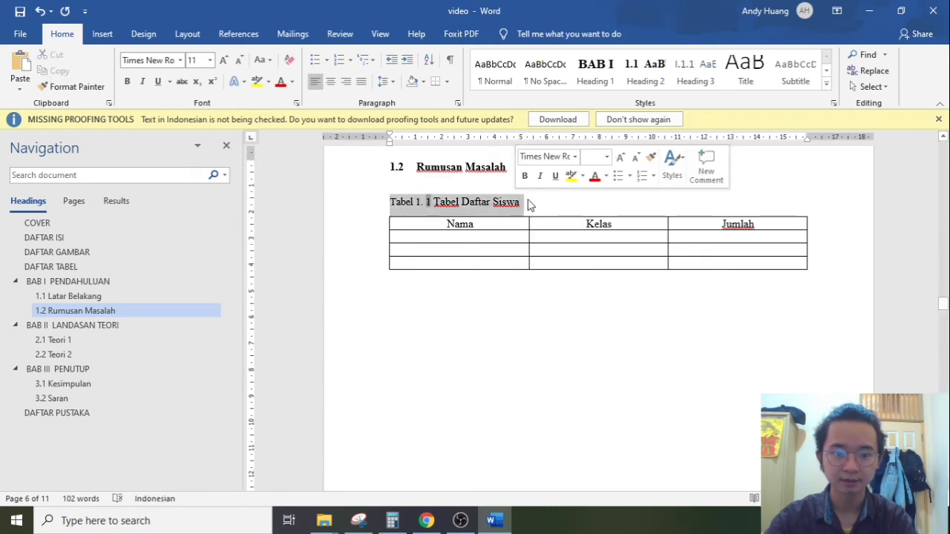
pyautogui.rightClick(430, 203)
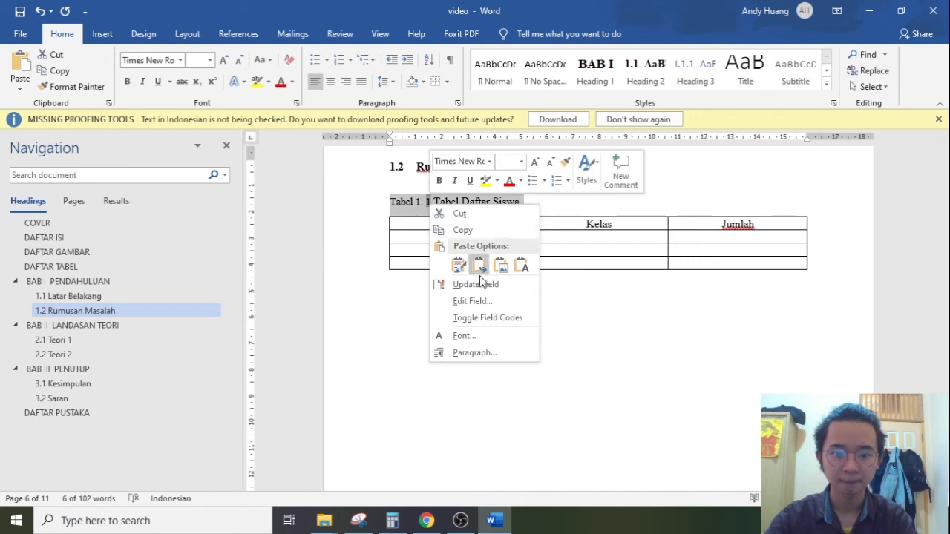
pyautogui.click(540, 286)
pyautogui.click(555, 201)
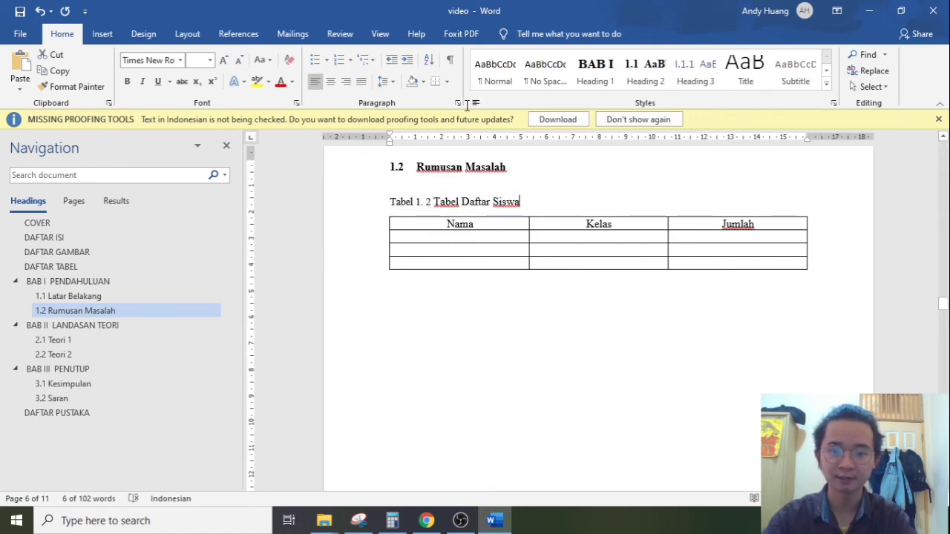
pyautogui.click(402, 311)
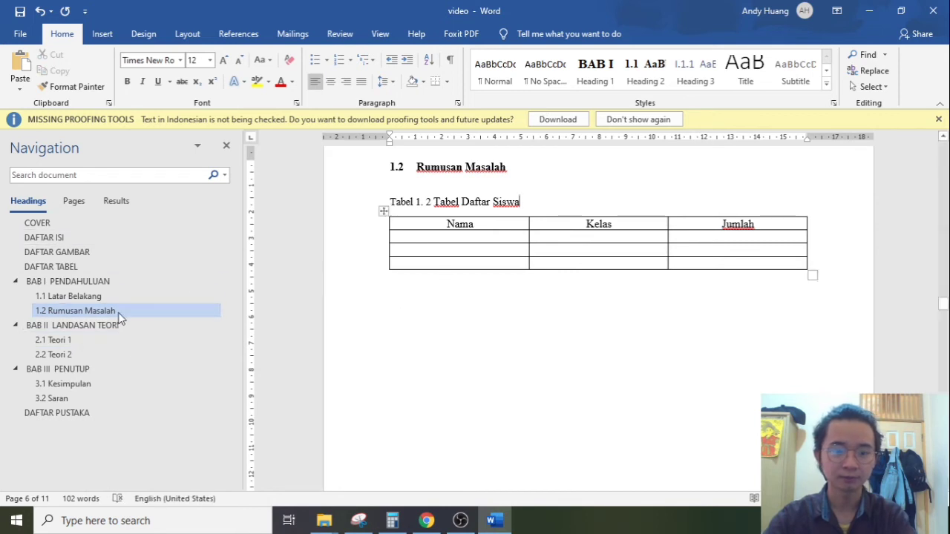
# Add the line "Tabel Nama Siswi" in Times New Roman, size 12, below heading 2.1 Teori 1
pyautogui.click(59, 340)
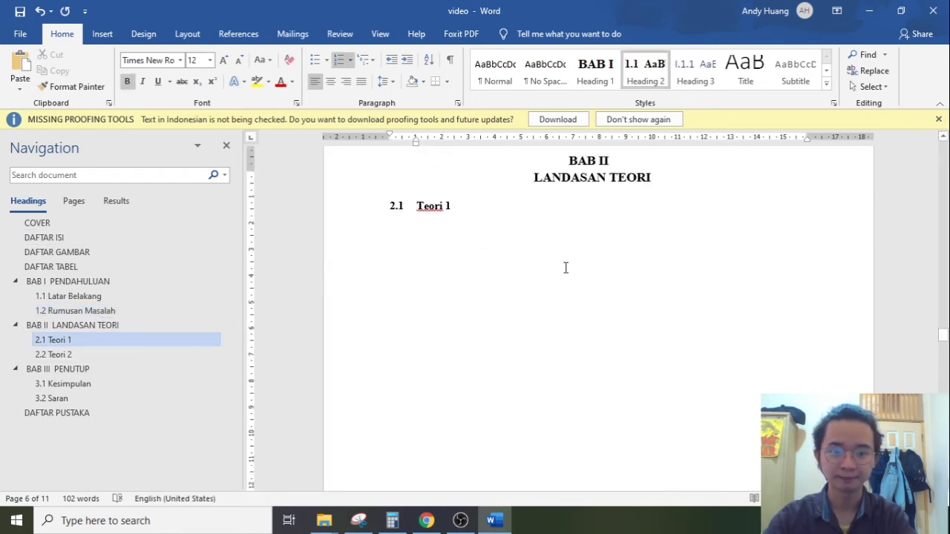
pyautogui.doubleClick(523, 236)
pyautogui.click(455, 223)
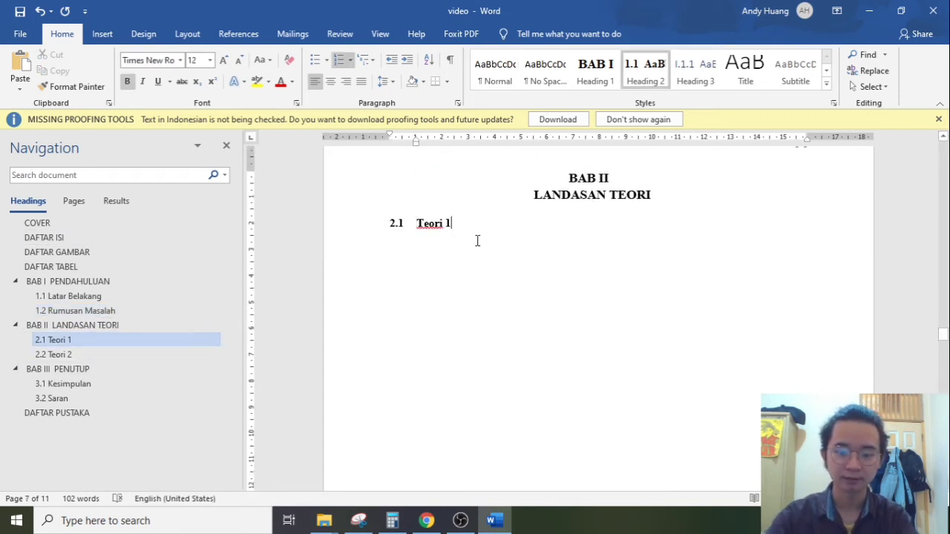
pyautogui.press('Return')
pyautogui.write('Tb')
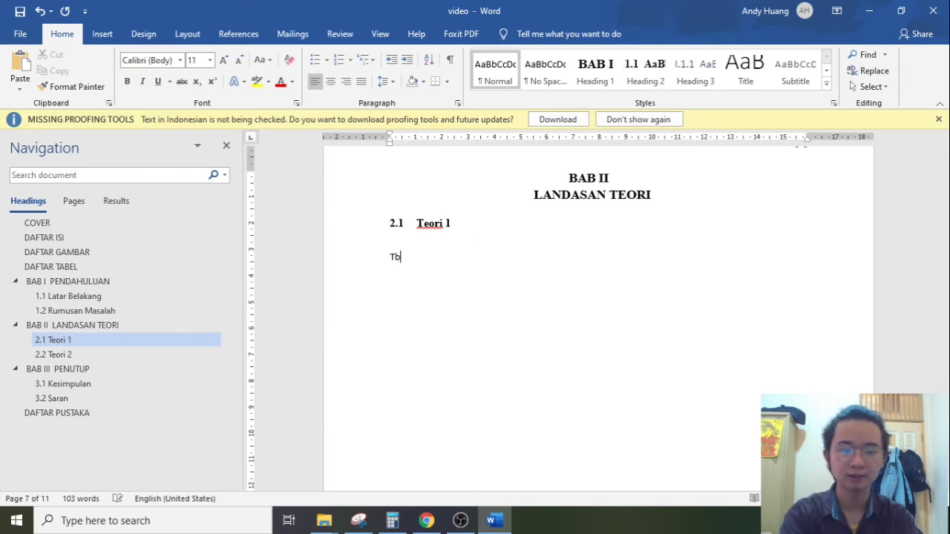
pyautogui.click(180, 60)
pyautogui.click(180, 142)
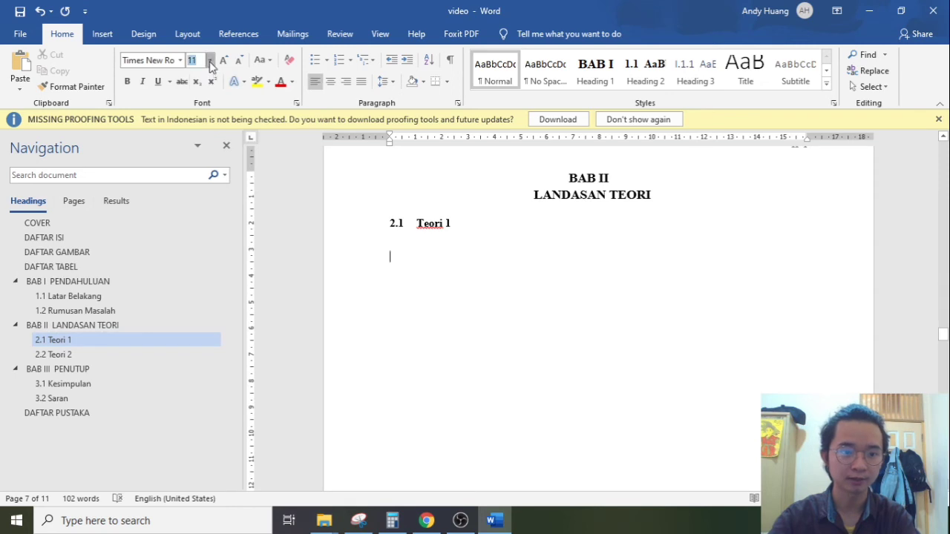
pyautogui.click(210, 60)
pyautogui.click(196, 139)
pyautogui.write('Tabe')
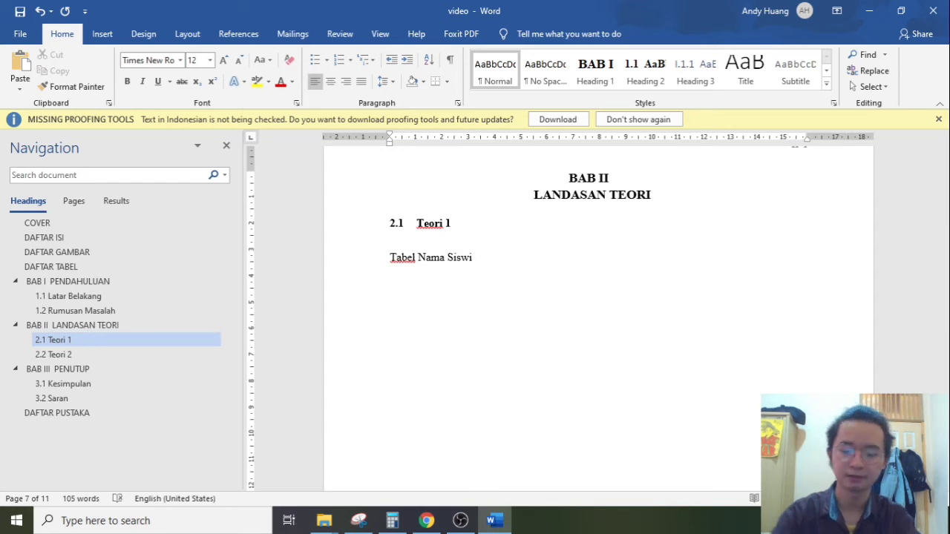
pyautogui.write('l Nama Siswi')
pyautogui.press('Return')
# Insert a table of three columns and five rows below "Tabel Nama Siswi" with the headers Nama, Kelas and Jumlah
pyautogui.click(102, 34)
pyautogui.click(95, 79)
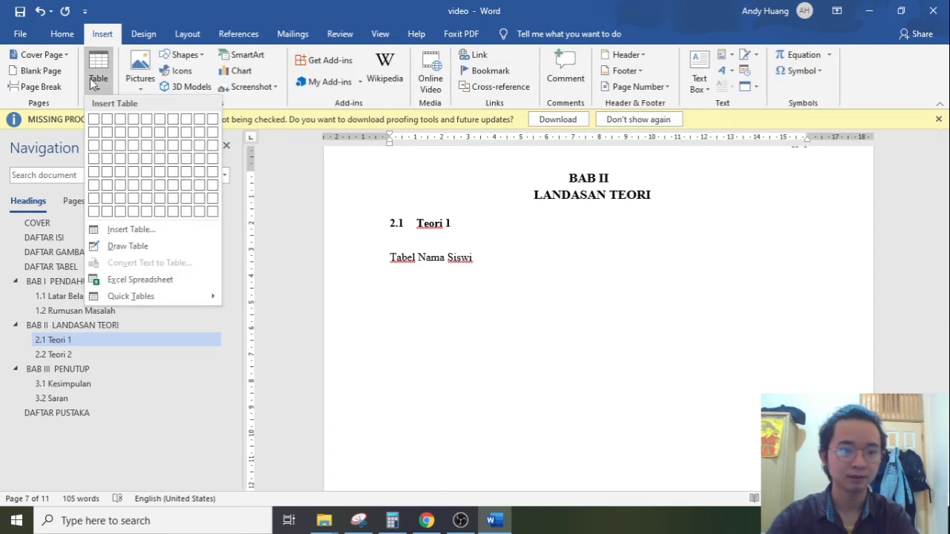
pyautogui.click(122, 175)
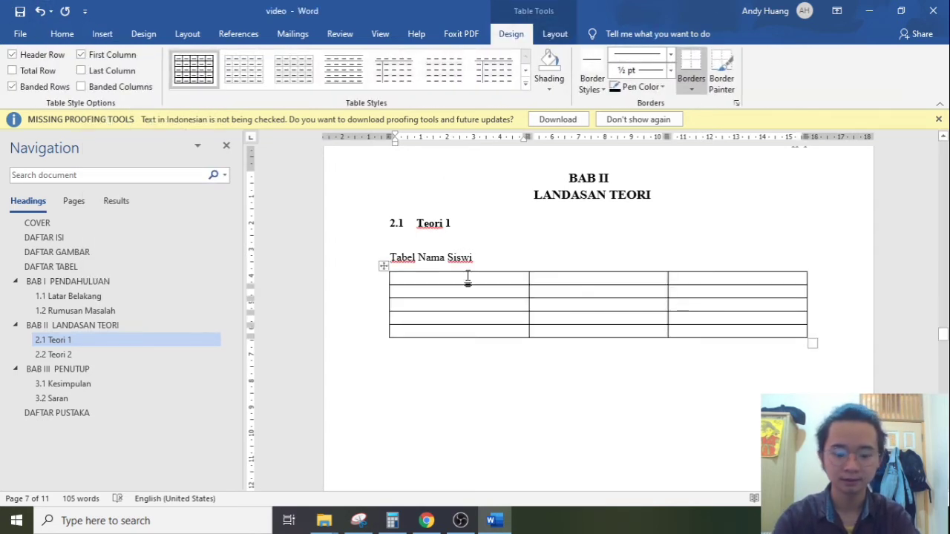
pyautogui.write('NAma')
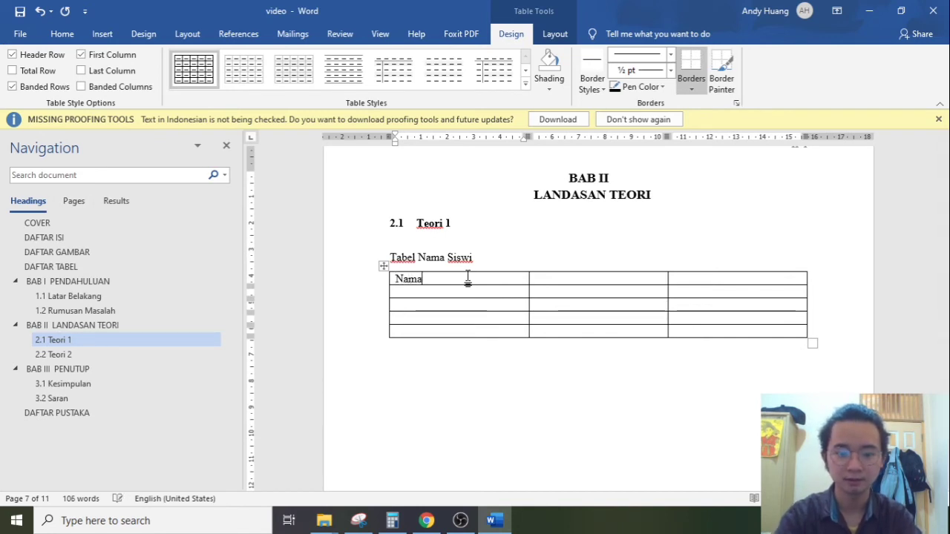
pyautogui.click(557, 278)
pyautogui.write('Kelas')
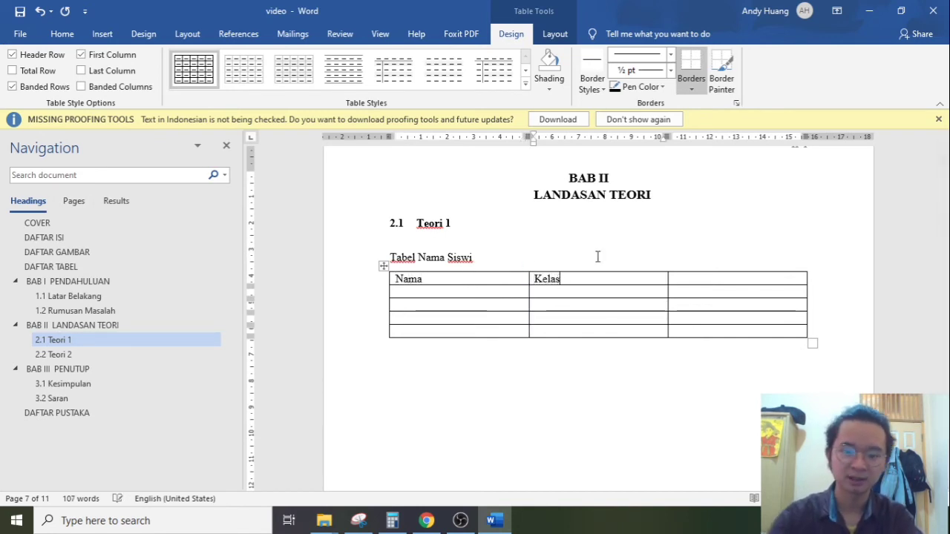
pyautogui.click(676, 280)
pyautogui.write('Jumlah')
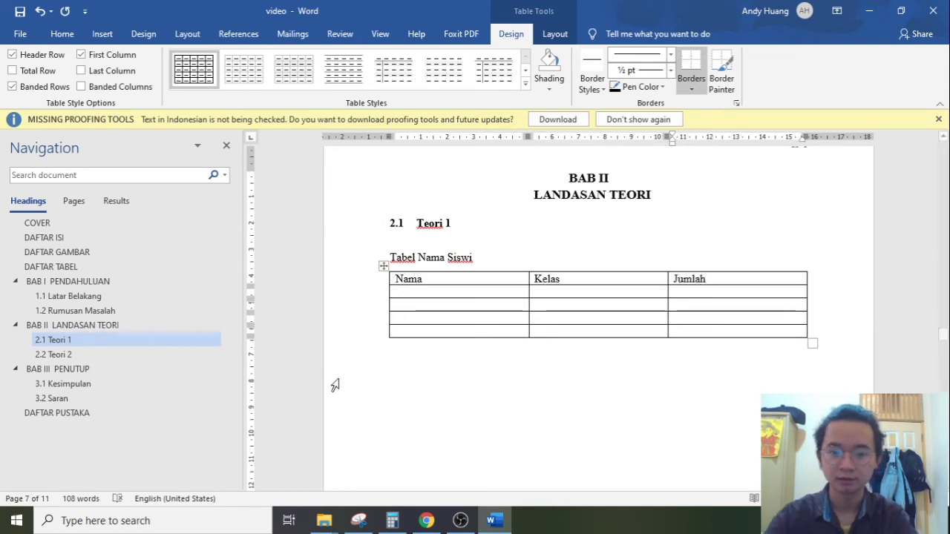
# Center the header row of the table under 2.1 Teori 1
pyautogui.click(383, 278)
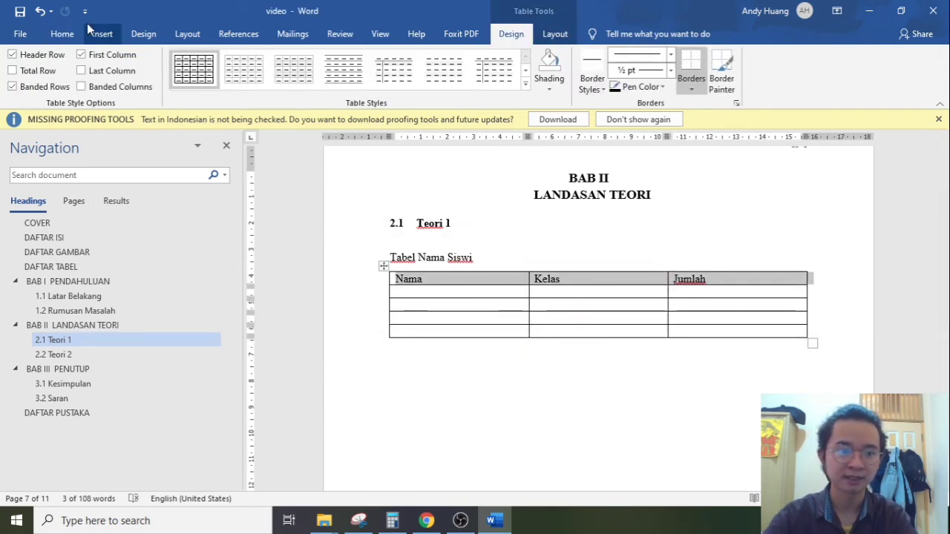
pyautogui.click(62, 34)
pyautogui.click(330, 82)
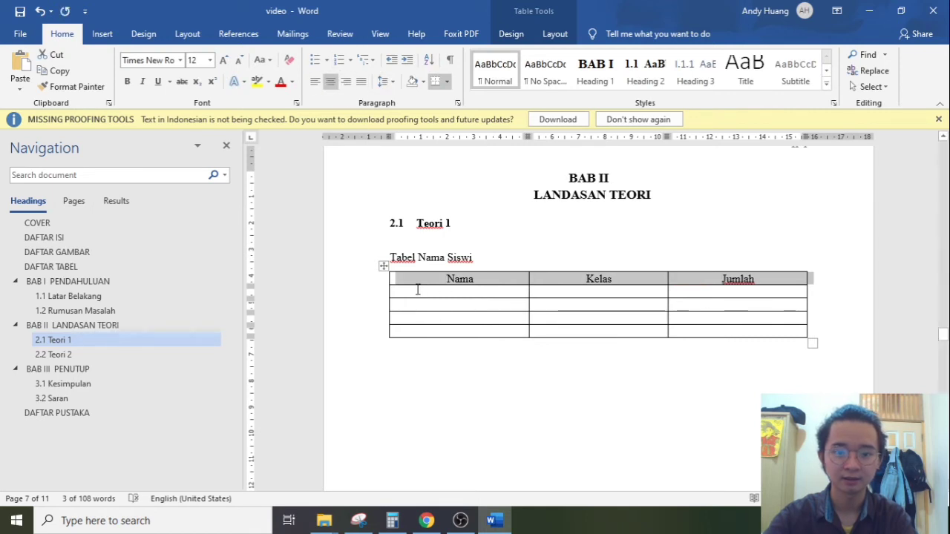
pyautogui.click(445, 253)
# Reduce the line spacing of the text "Tabel Nama Siswi" and the table below it
pyautogui.moveTo(439, 282); pyautogui.dragTo(715, 339)
pyautogui.click(422, 81)
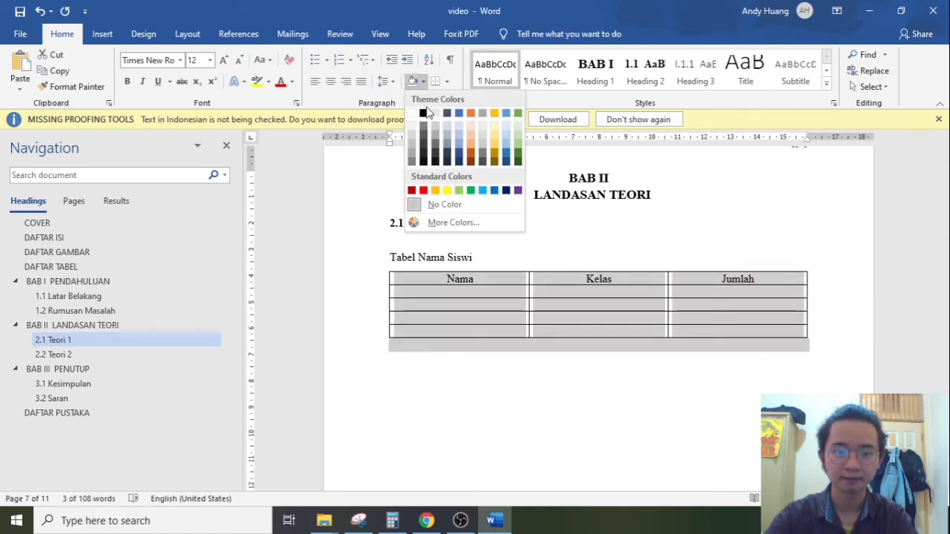
pyautogui.click(388, 87)
pyautogui.click(393, 82)
pyautogui.click(462, 265)
pyautogui.moveTo(462, 265); pyautogui.dragTo(388, 258)
pyautogui.click(386, 82)
pyautogui.click(407, 105)
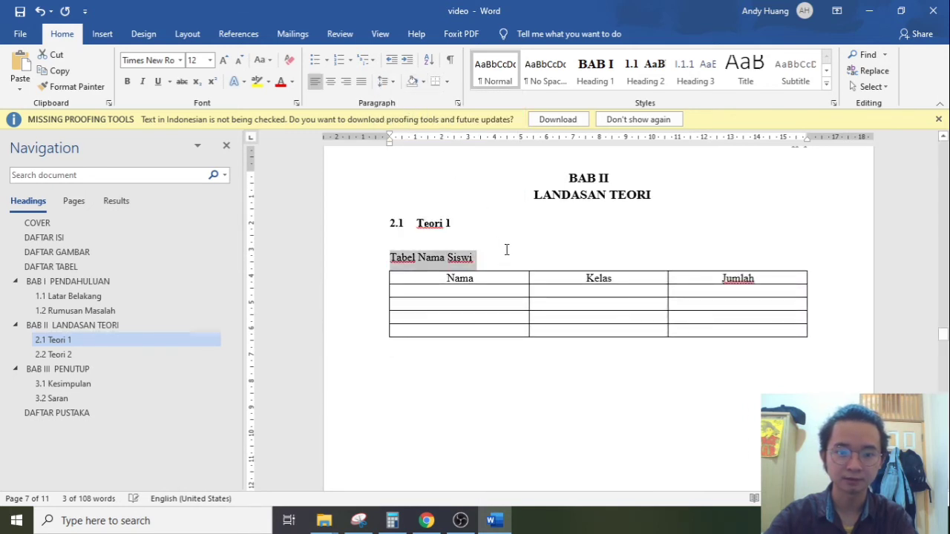
pyautogui.click(433, 240)
# Insert a caption with the new label "Tabel 2." in front of the text "Tabel Nama Siswi"
pyautogui.click(388, 253)
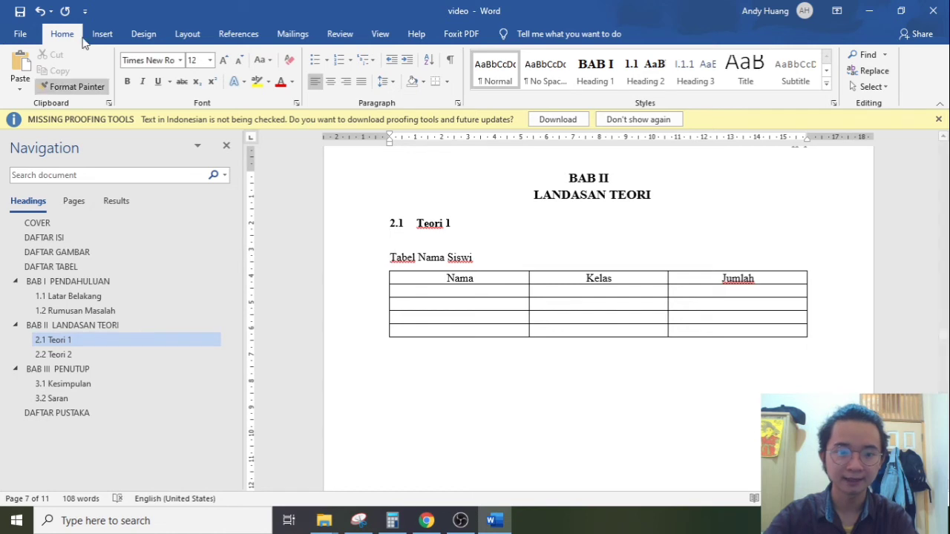
pyautogui.click(239, 34)
pyautogui.click(653, 71)
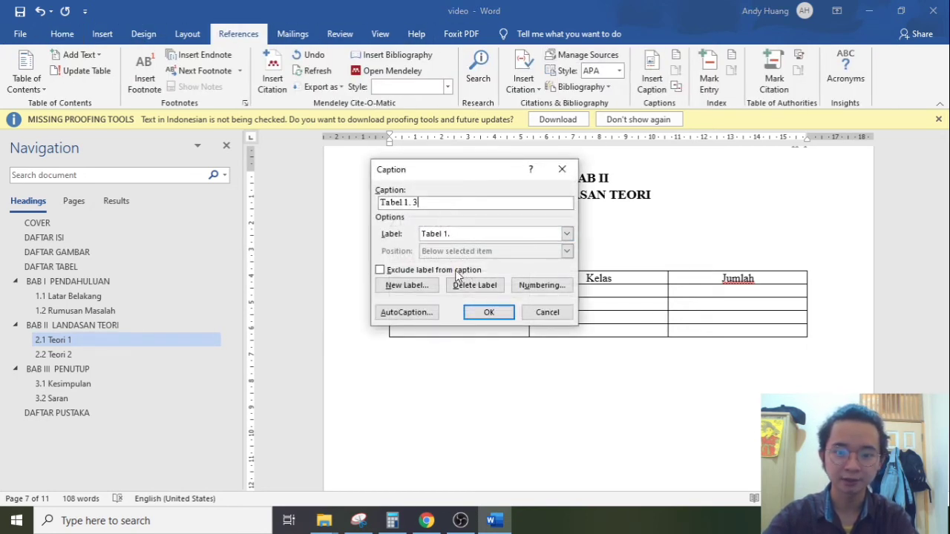
pyautogui.click(407, 285)
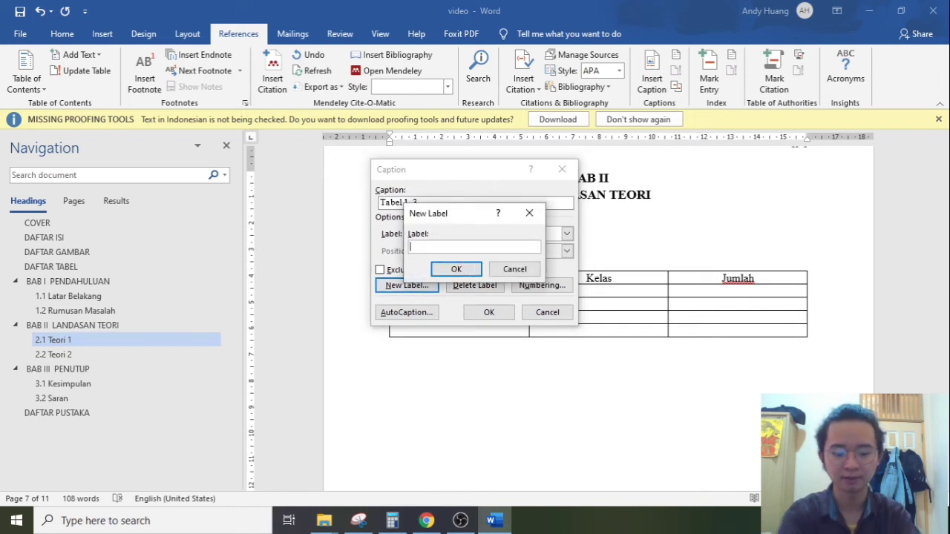
pyautogui.write('Tabel 2.')
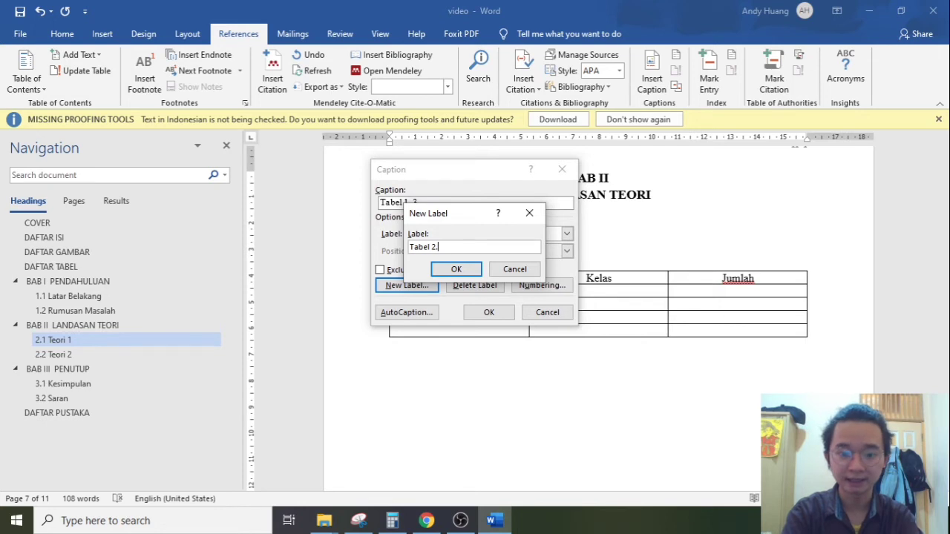
pyautogui.click(466, 268)
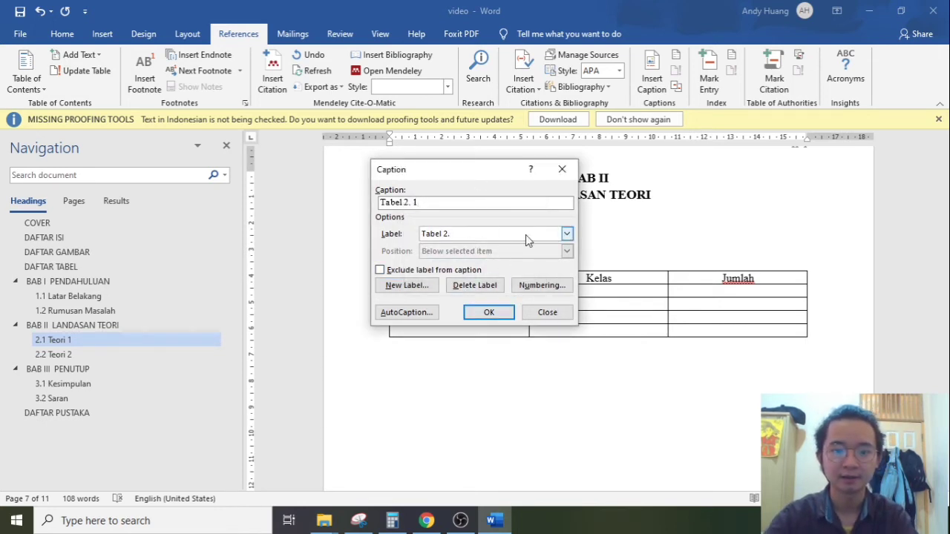
pyautogui.click(567, 236)
pyautogui.click(506, 272)
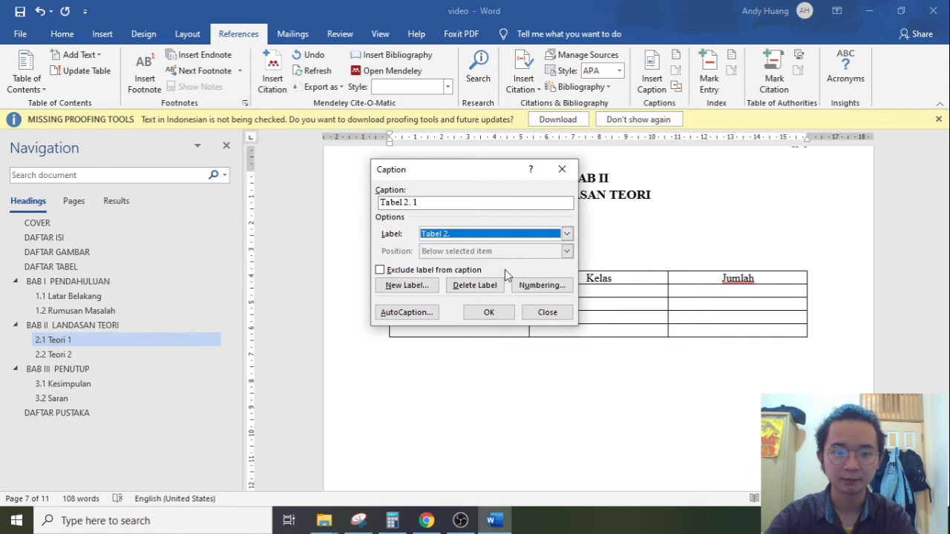
pyautogui.click(489, 312)
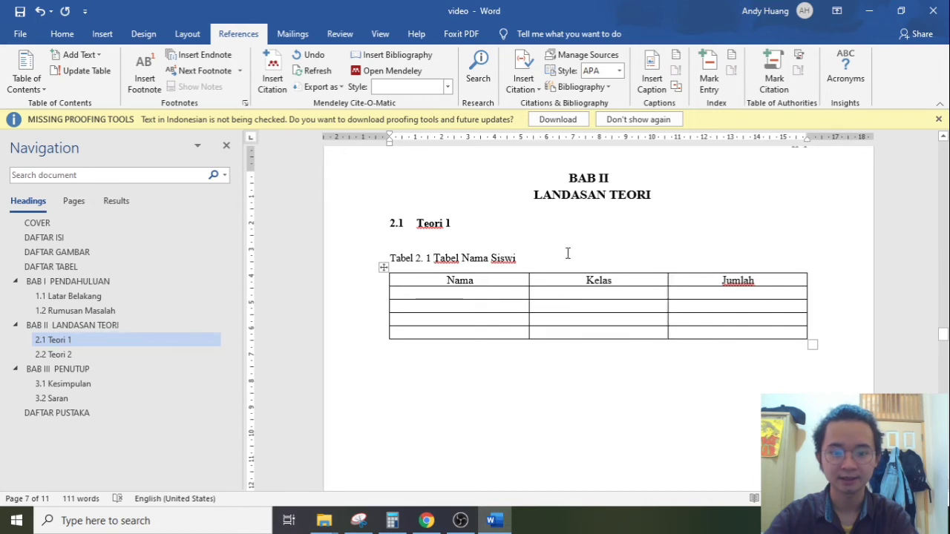
# Copy the Tabel 2. 1 caption together with the table below it
pyautogui.scroll(-1, 584, 272)
pyautogui.scroll(-1, 583, 271)
pyautogui.moveTo(825, 295); pyautogui.dragTo(413, 233)
pyautogui.hotkey('ctrl', 'c')
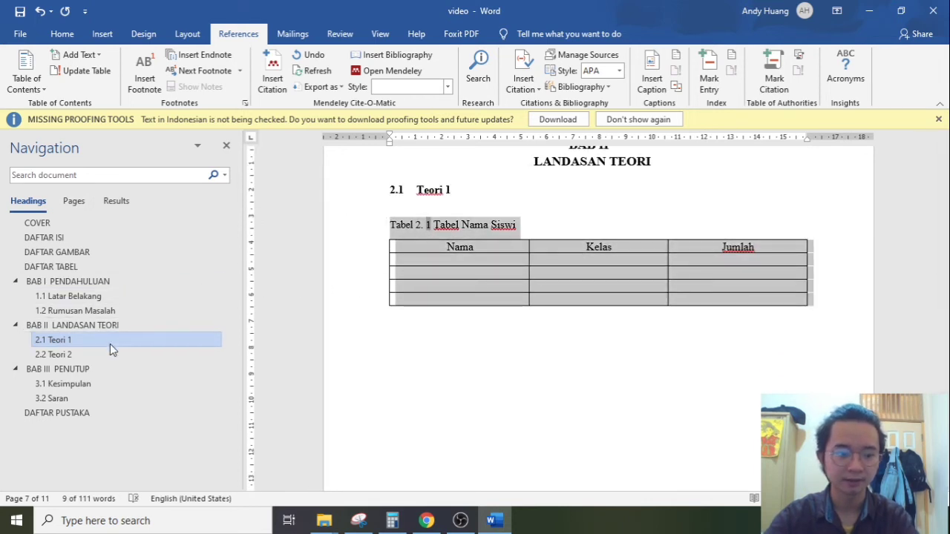
# Paste the copied caption and table under heading 2.2 Teori 2, separated from the heading by an empty line
pyautogui.click(147, 355)
pyautogui.click(483, 169)
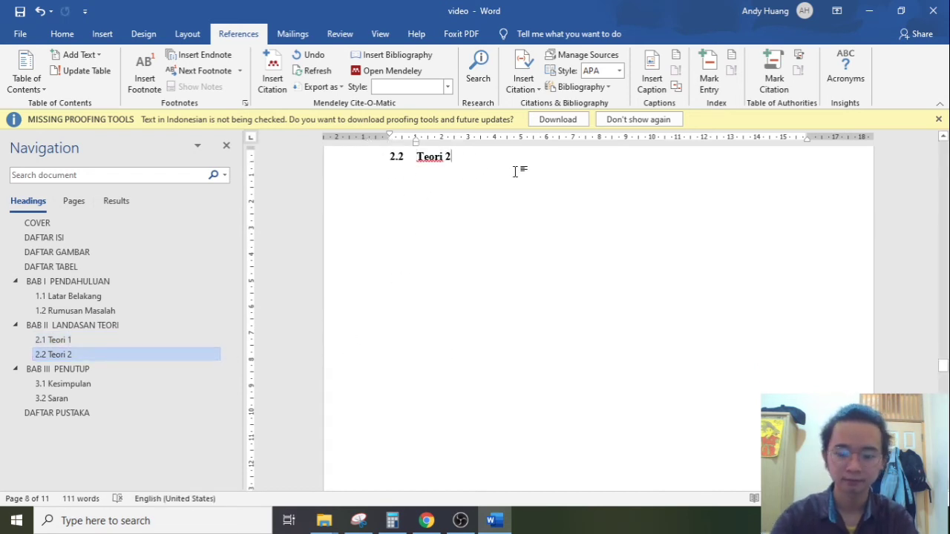
pyautogui.press('Return')
pyautogui.hotkey('ctrl', 'v')
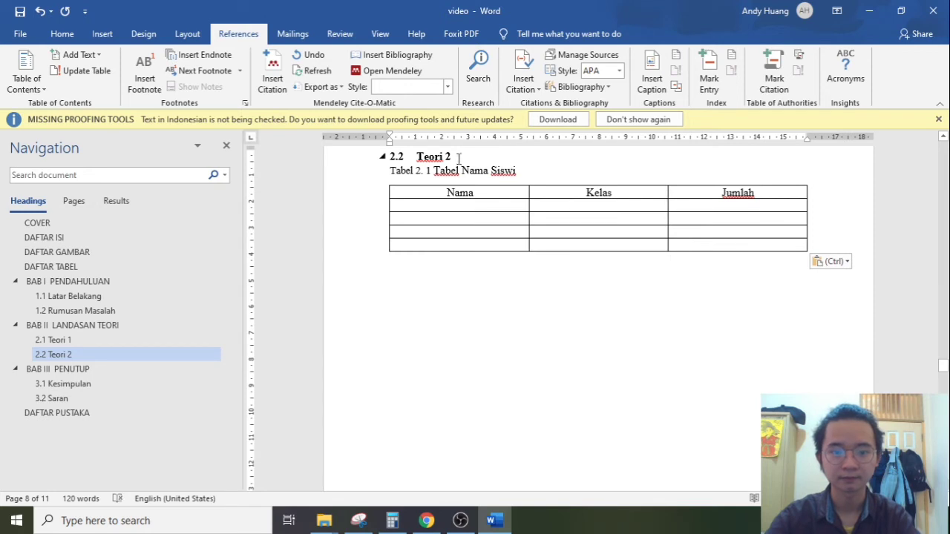
pyautogui.press('Return')
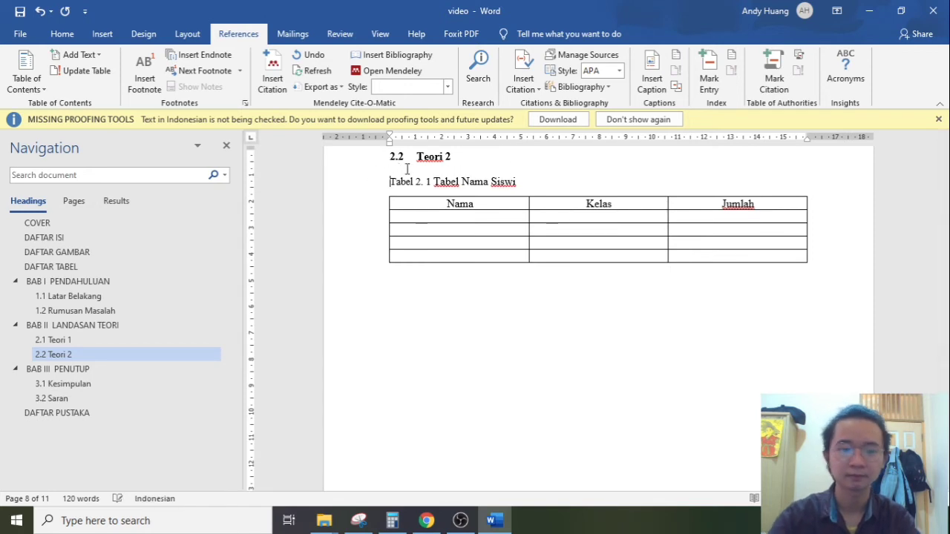
# Update the number field in the caption of the table under heading 2.2 Teori 2
pyautogui.click(373, 186)
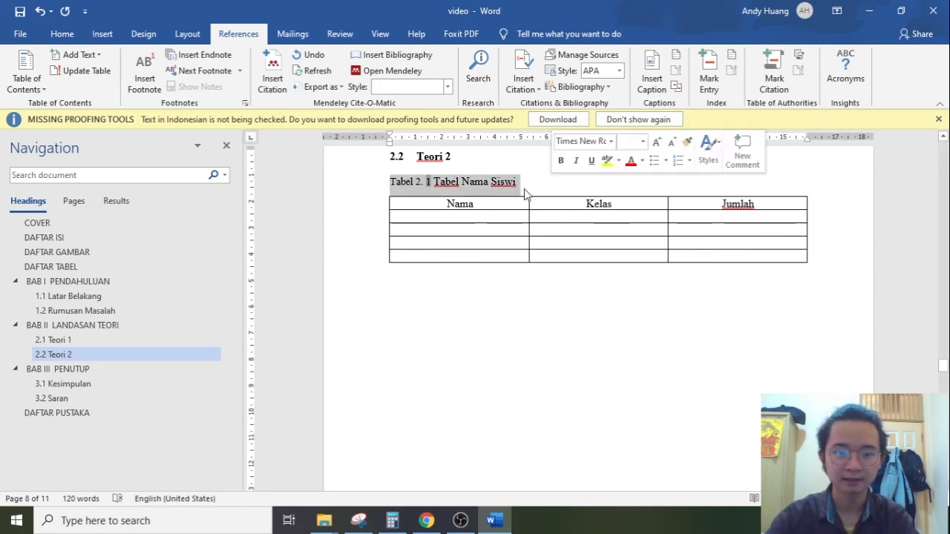
pyautogui.rightClick(477, 184)
pyautogui.click(520, 263)
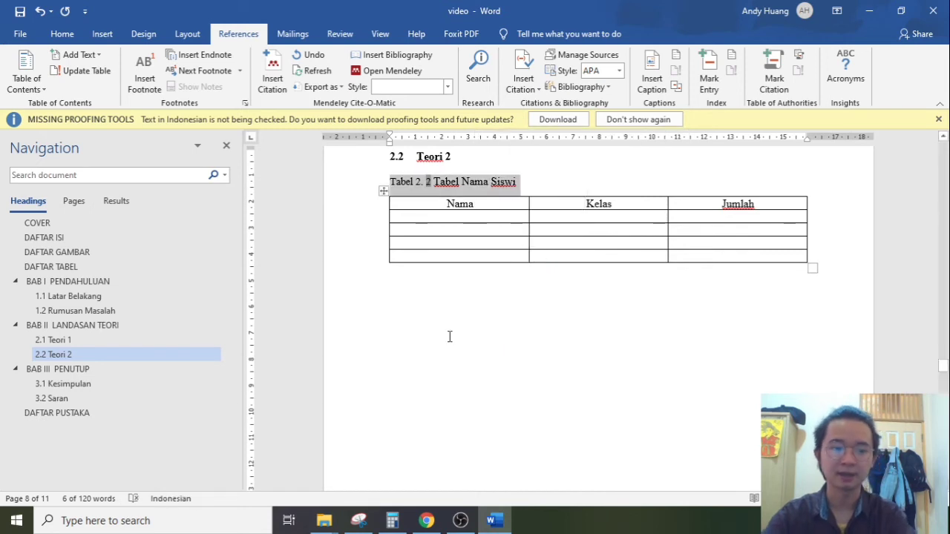
# Set up a table of figures below the DAFTAR TABEL heading with the caption label "Tabel 1."
pyautogui.click(72, 266)
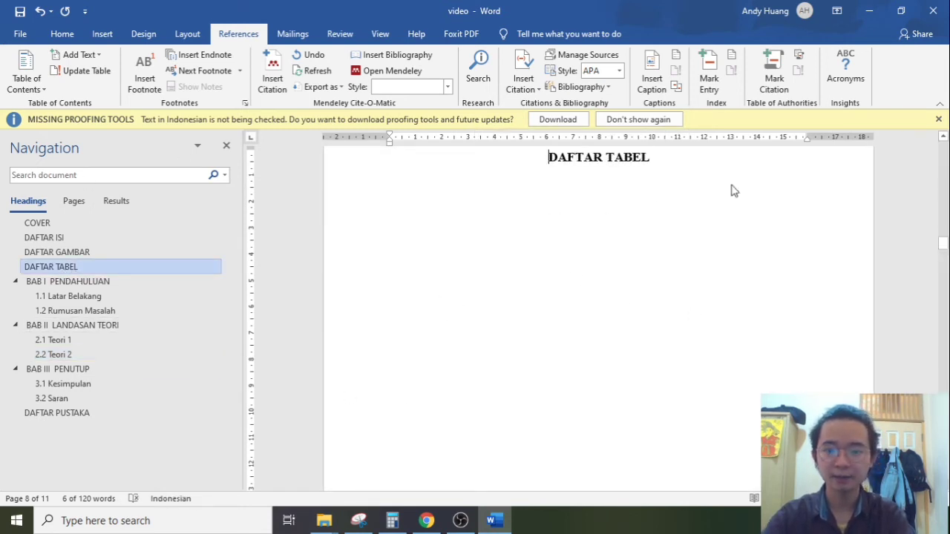
pyautogui.click(120, 253)
pyautogui.click(116, 266)
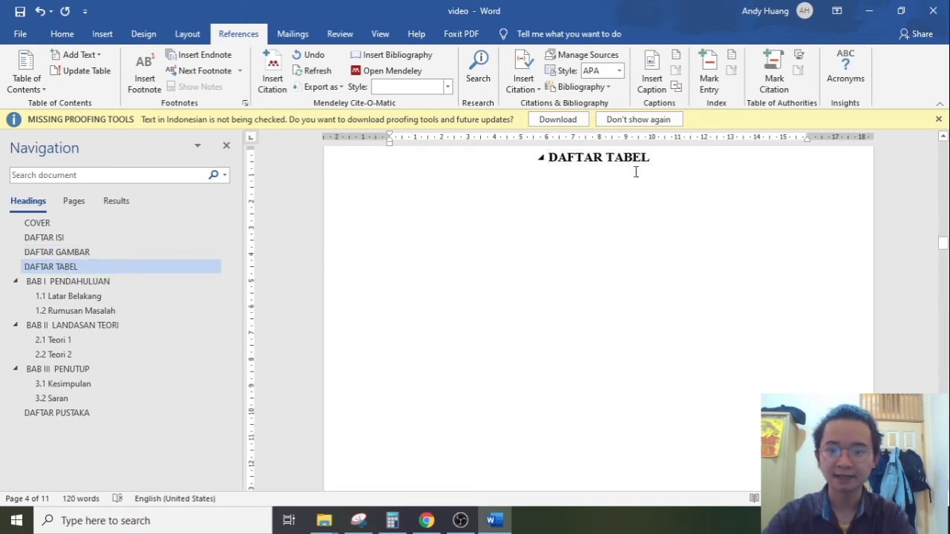
pyautogui.click(389, 183)
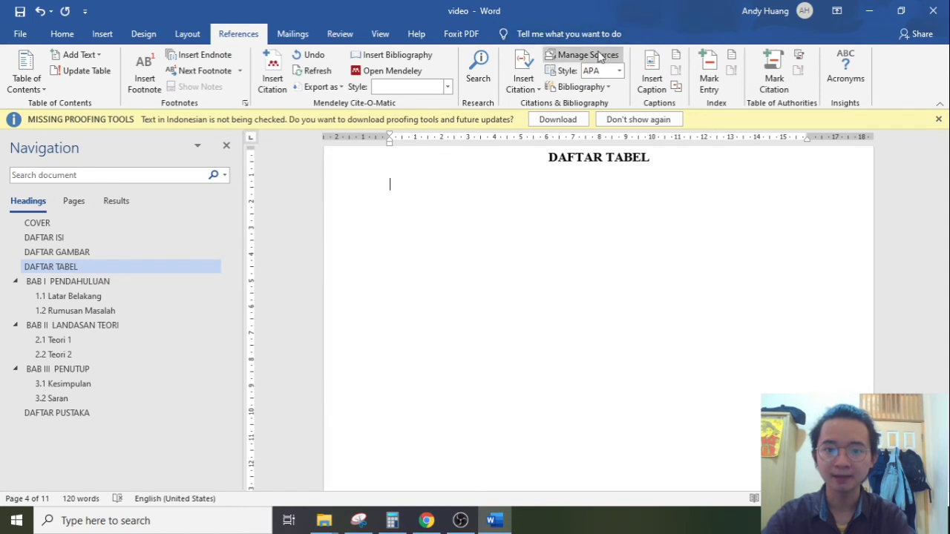
pyautogui.click(676, 57)
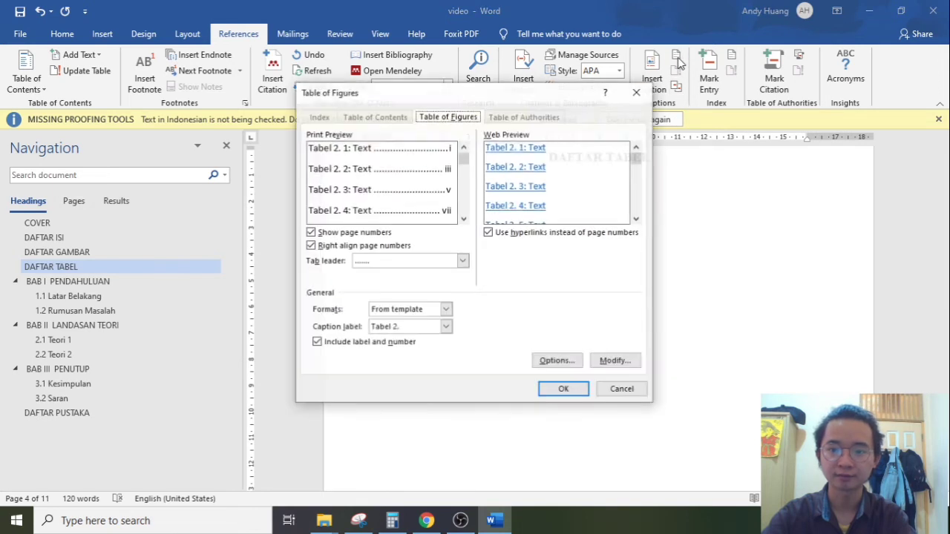
pyautogui.click(445, 327)
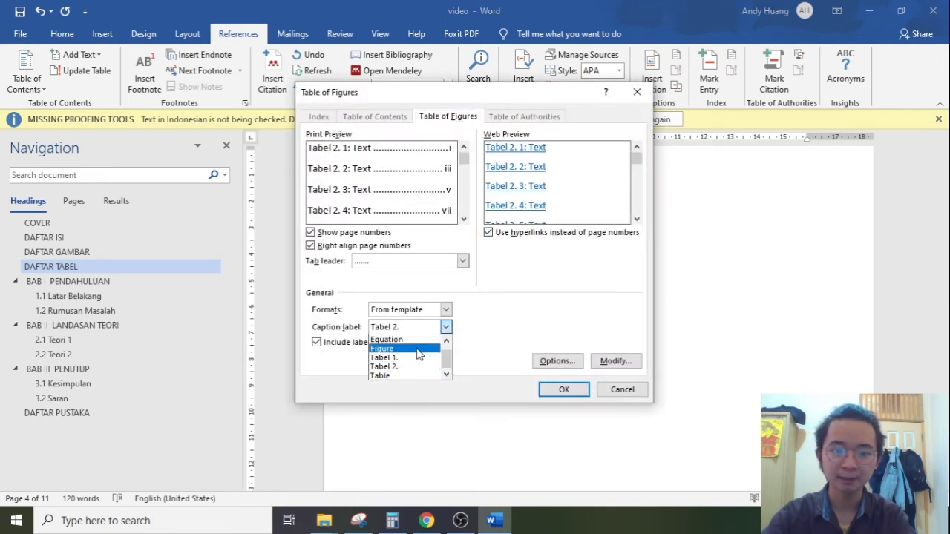
pyautogui.click(429, 357)
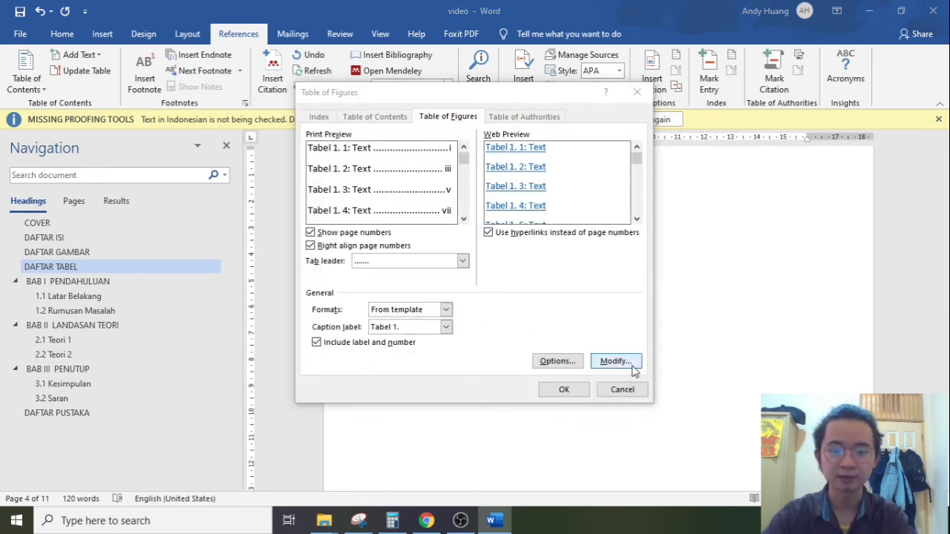
# Set the Table of Figures style to Times New Roman, 12 pt, 1.5 line spacing and automatic colour, and insert the list
pyautogui.click(623, 362)
pyautogui.click(549, 294)
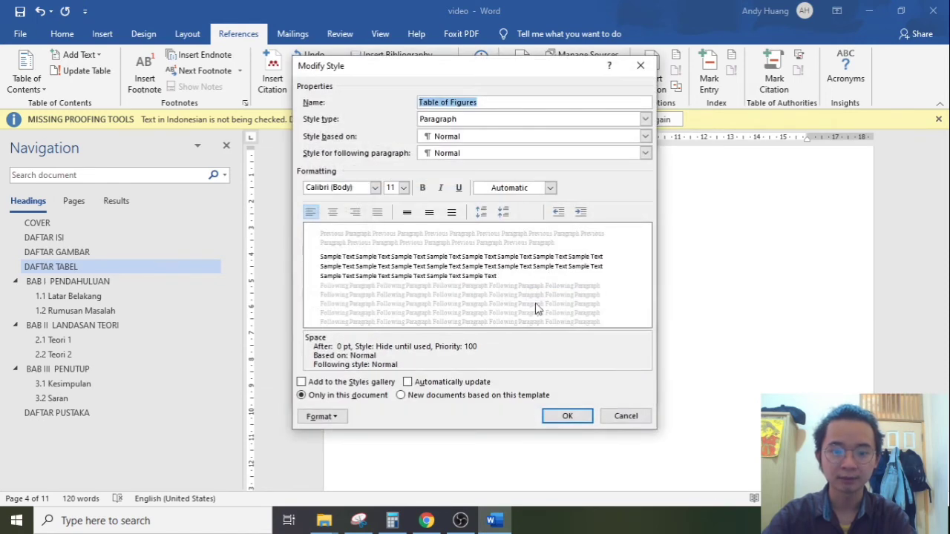
pyautogui.click(373, 187)
pyautogui.click(353, 235)
pyautogui.click(403, 188)
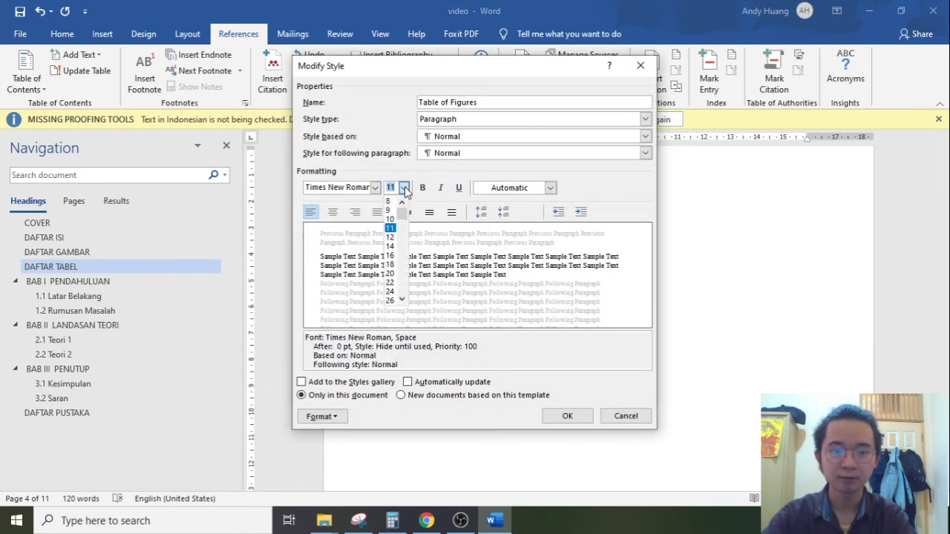
pyautogui.click(390, 237)
pyautogui.click(406, 213)
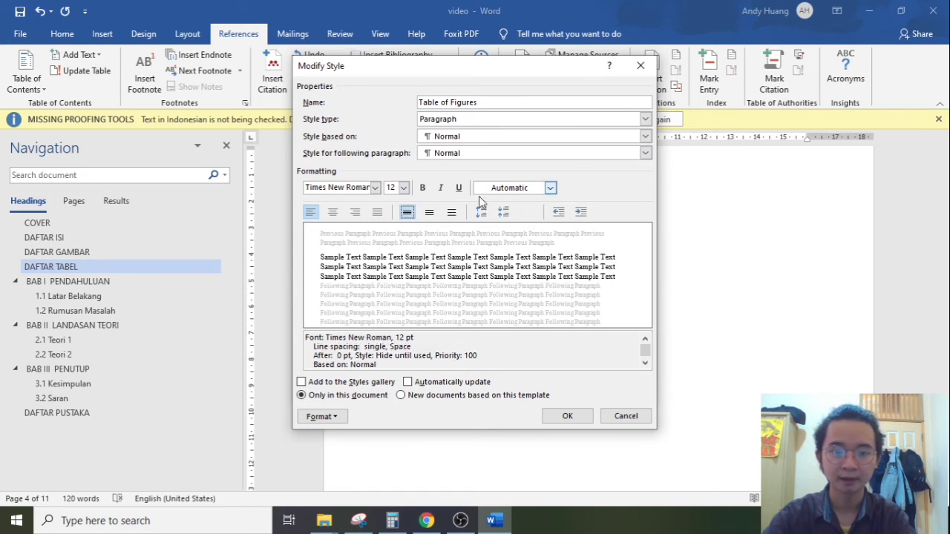
pyautogui.click(429, 213)
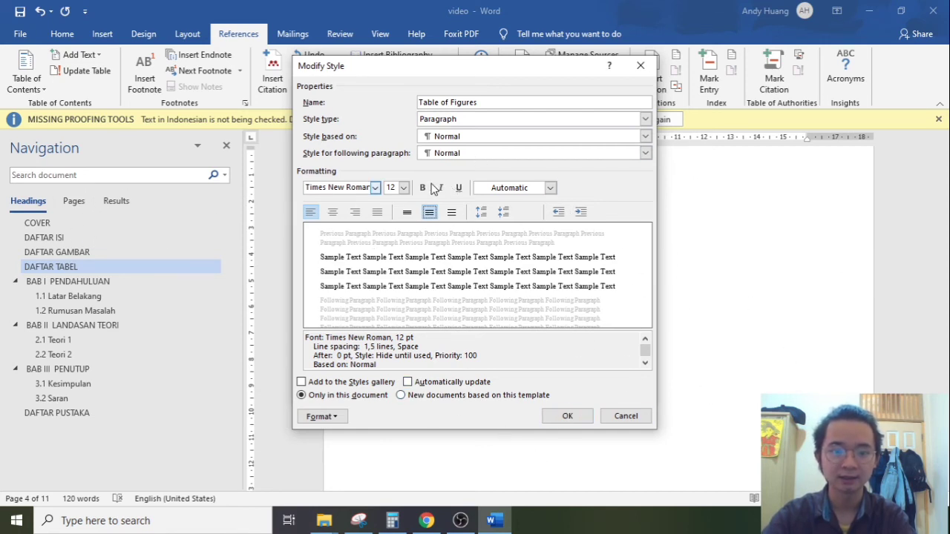
pyautogui.click(548, 187)
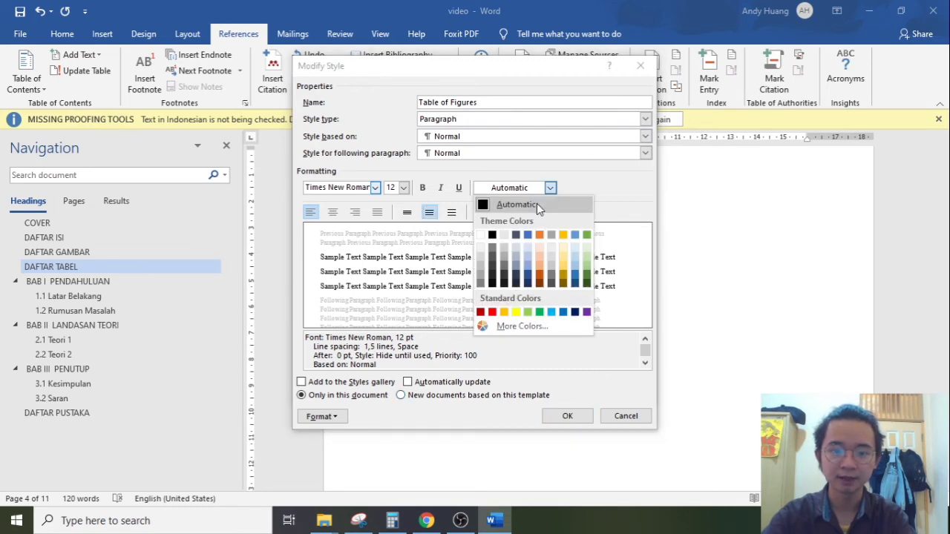
pyautogui.click(536, 203)
pyautogui.click(562, 416)
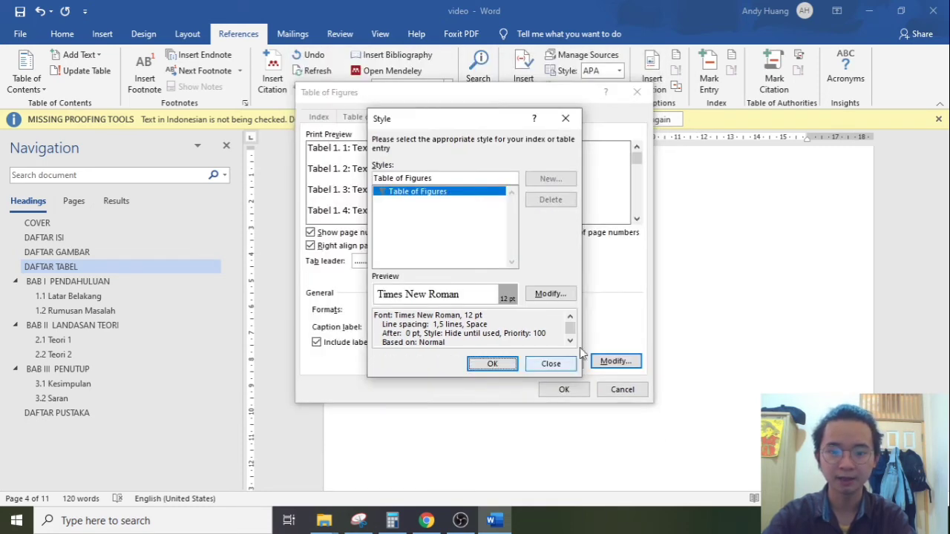
pyautogui.click(504, 363)
pyautogui.click(565, 390)
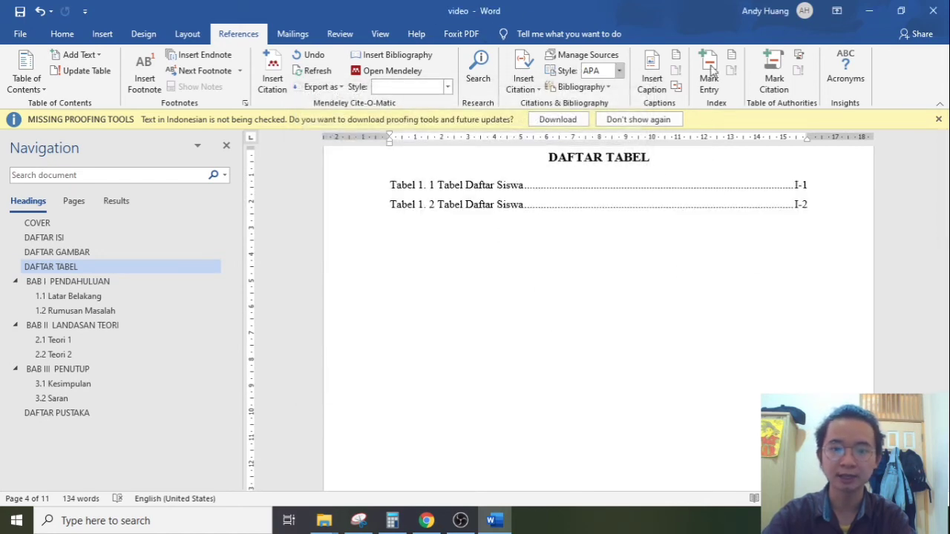
# Insert a second table of figures for the caption label "Tabel 2." below the first list, keeping the Table of Figures style
pyautogui.click(675, 55)
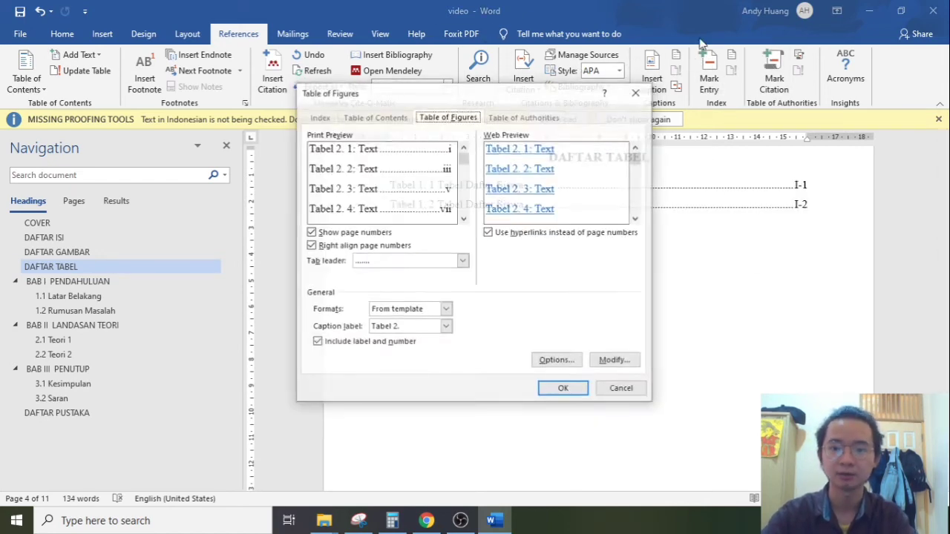
pyautogui.click(597, 362)
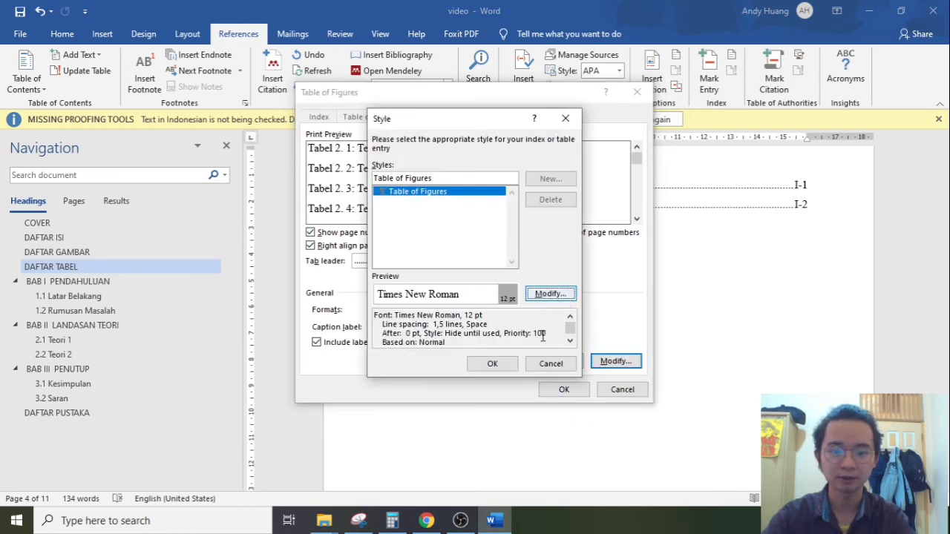
pyautogui.click(550, 293)
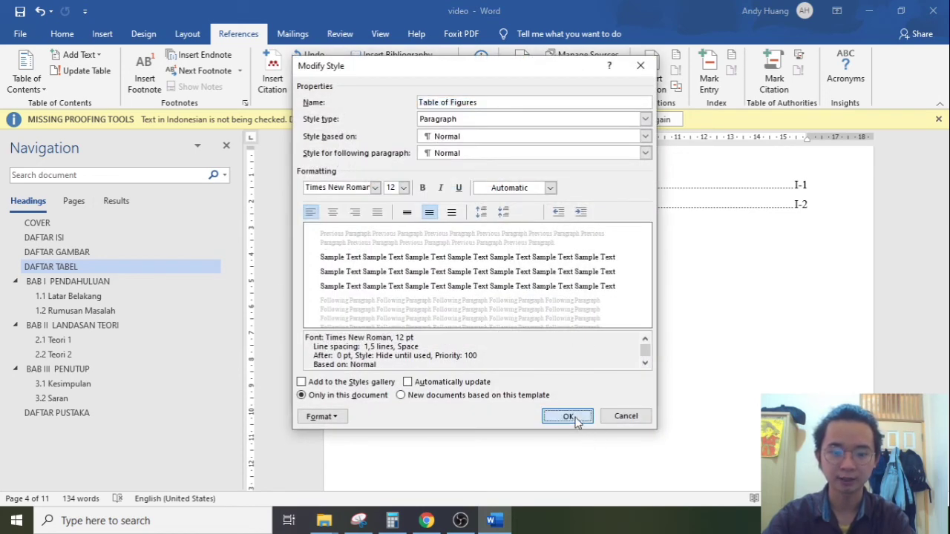
pyautogui.click(568, 417)
pyautogui.click(490, 365)
pyautogui.click(565, 391)
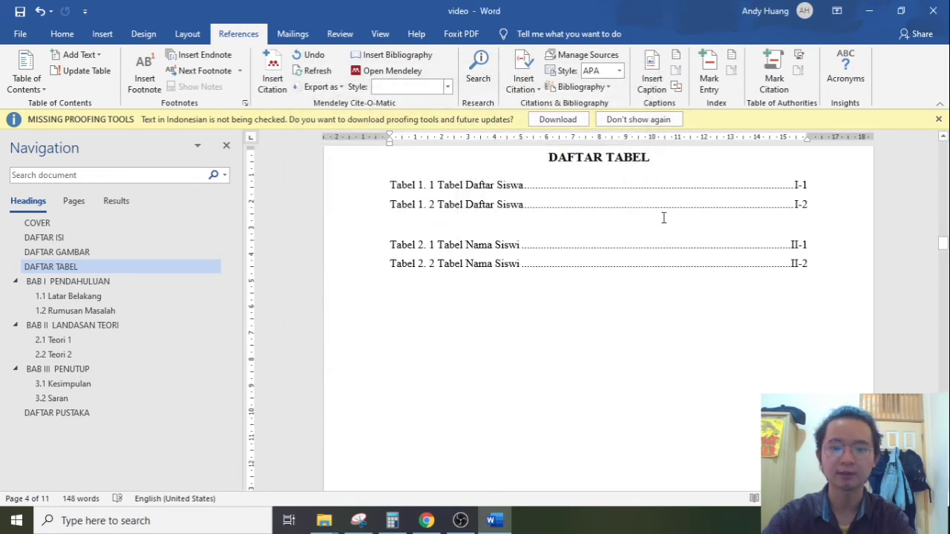
# Delete the empty line between the Tabel 1. and Tabel 2. lists under DAFTAR TABEL
pyautogui.hotkey('shift', 'Up')
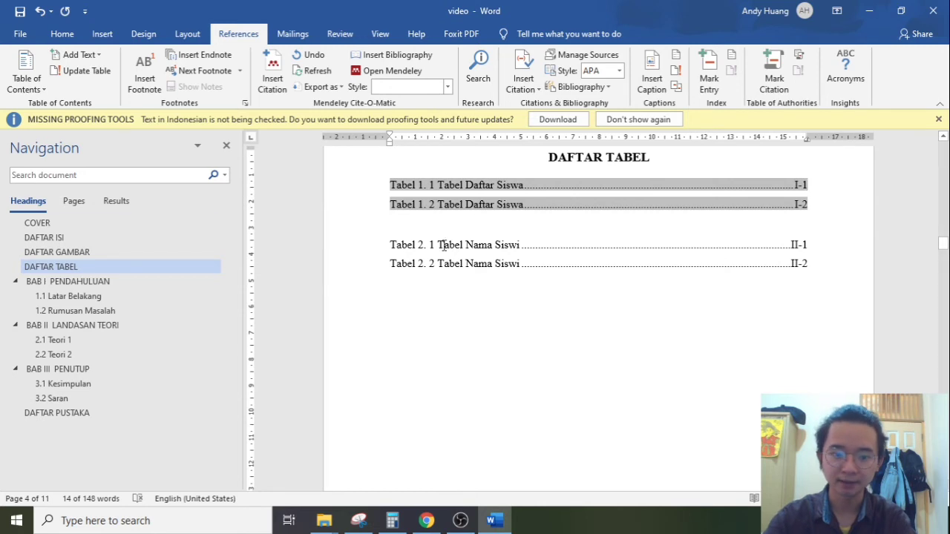
pyautogui.click(820, 207)
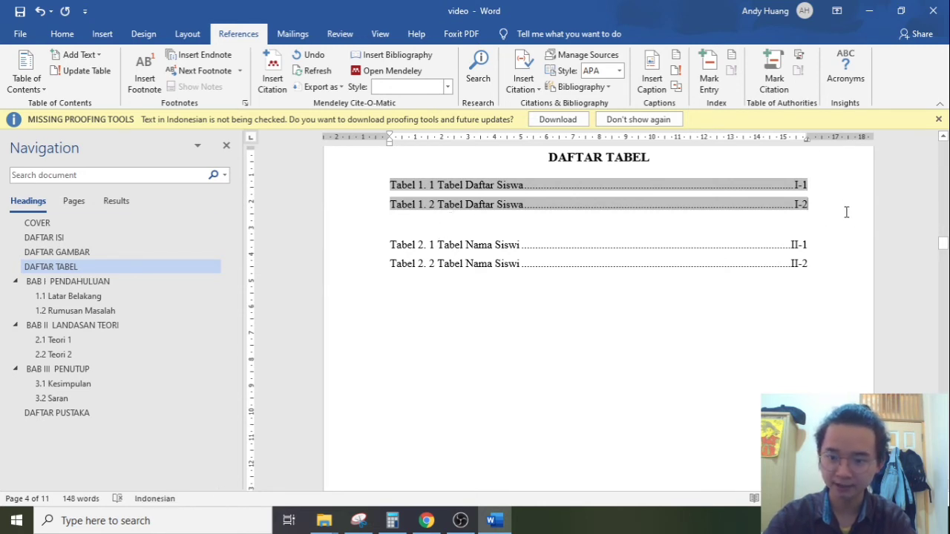
pyautogui.press('Delete')
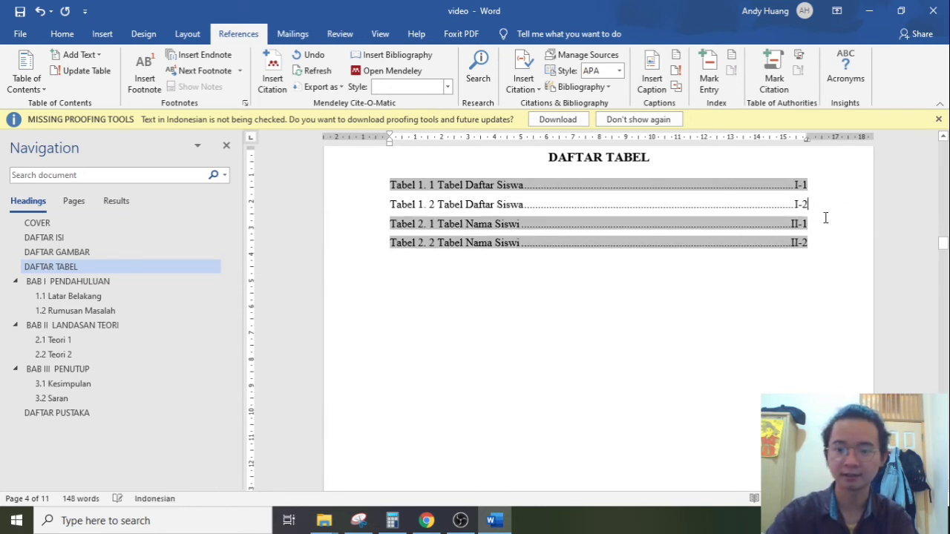
pyautogui.click(704, 318)
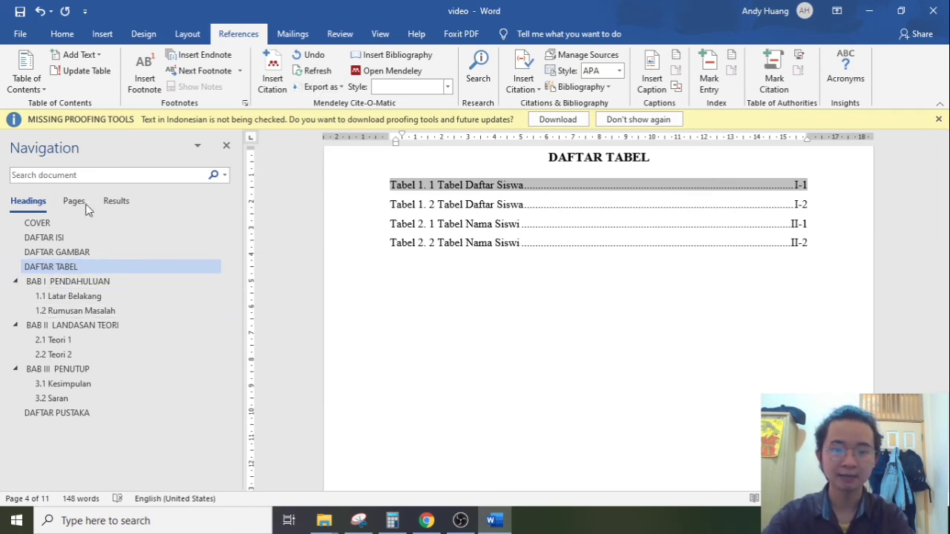
# Set the font of the empty line below the table in section 1.1 Latar Belakang to Times New Roman, size 12
pyautogui.click(108, 299)
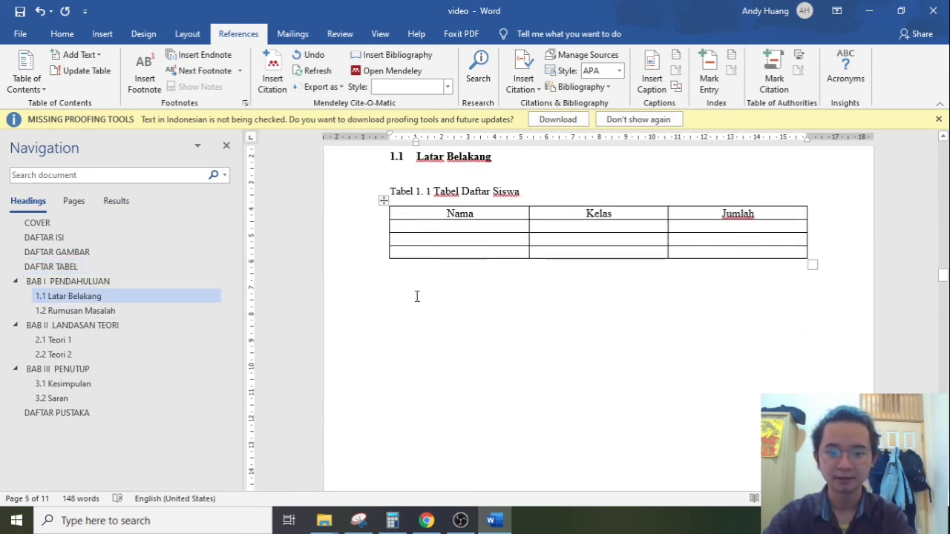
pyautogui.click(443, 285)
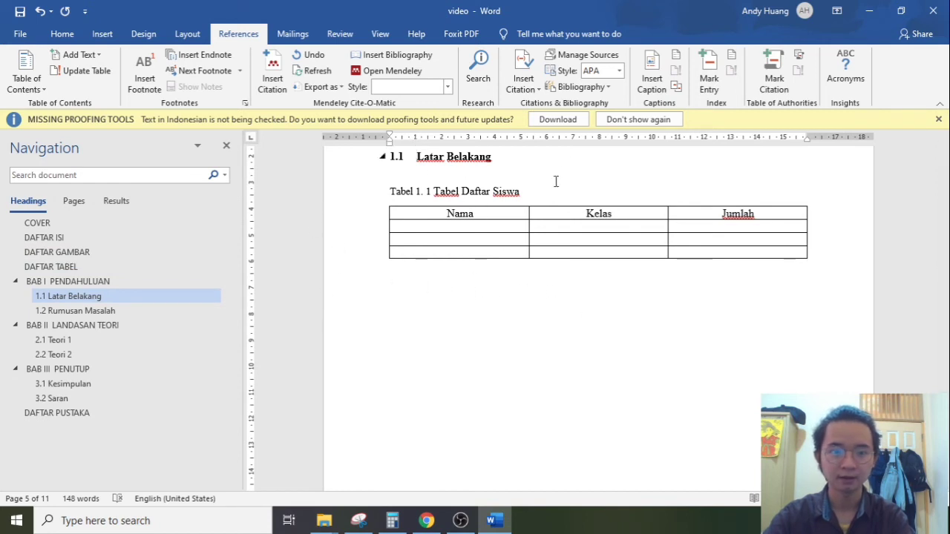
pyautogui.click(62, 34)
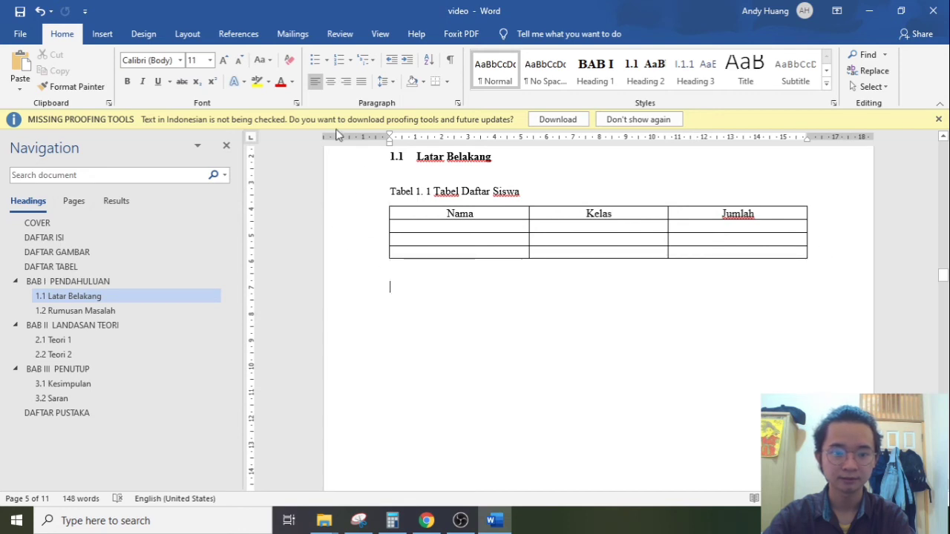
pyautogui.click(179, 60)
pyautogui.click(225, 146)
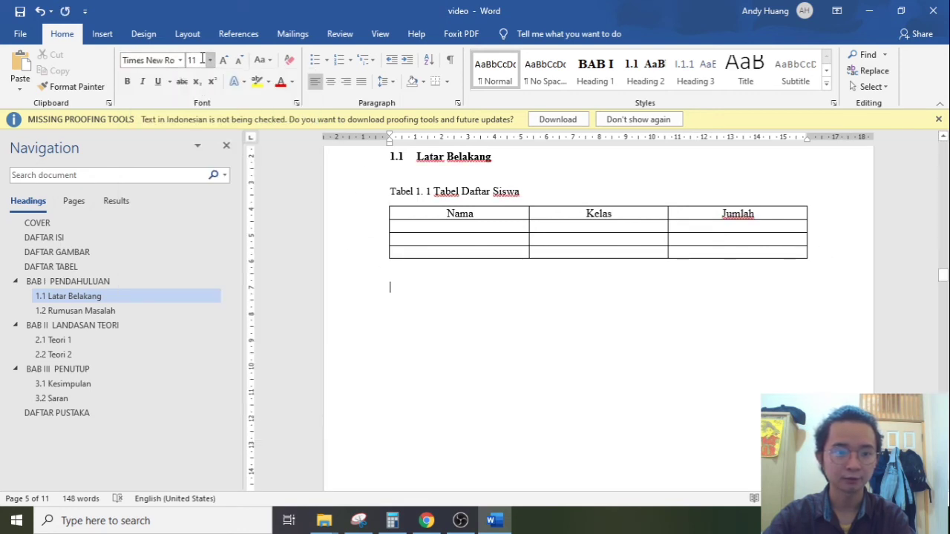
pyautogui.click(210, 60)
pyautogui.click(194, 131)
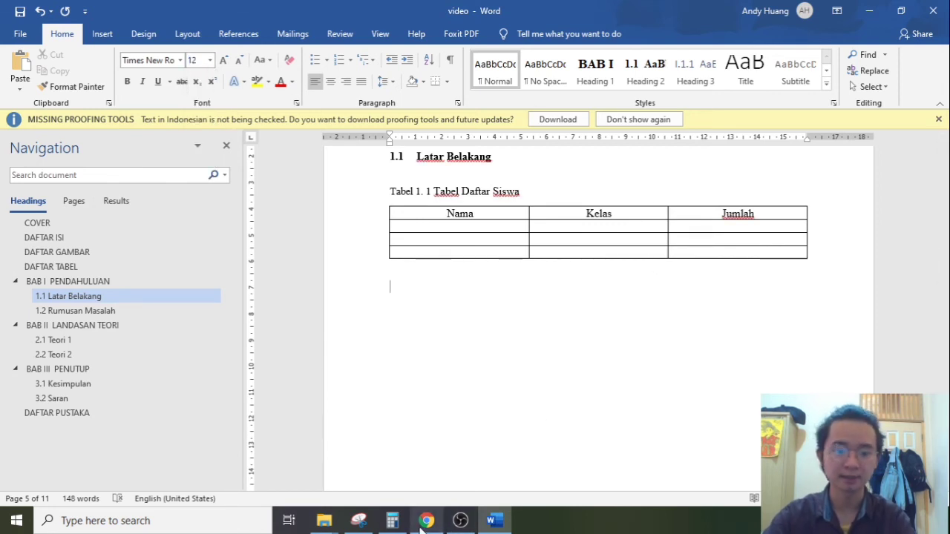
# Switch to Chrome, copy the purple sunset landscape from the "gambar pemandangan" image results, and return to Word
pyautogui.moveTo(421, 523)
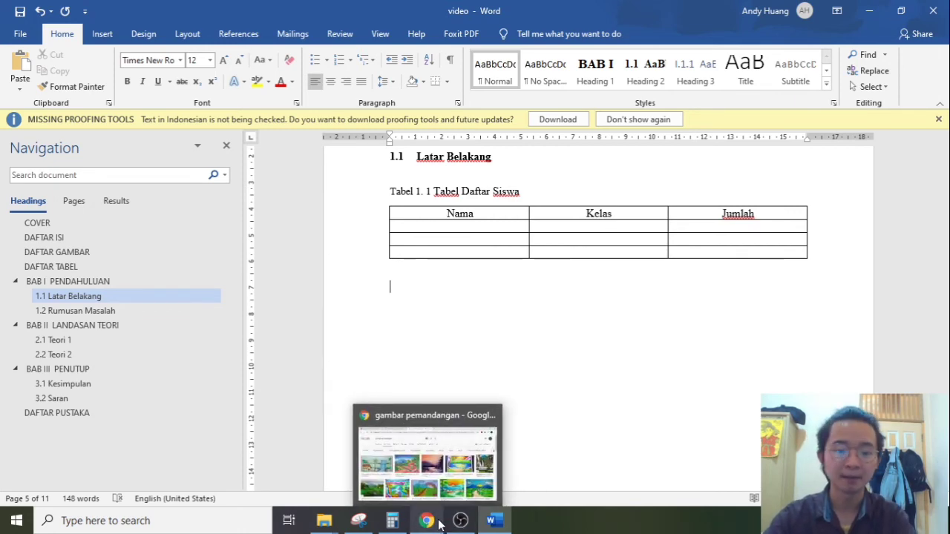
pyautogui.click(426, 457)
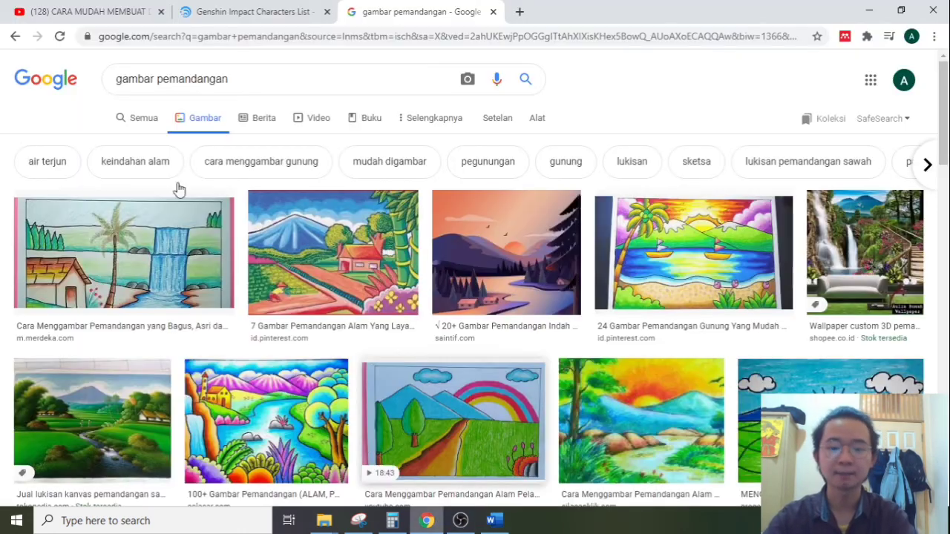
pyautogui.rightClick(500, 232)
pyautogui.click(568, 371)
pyautogui.hotkey('alt', 'Tab')
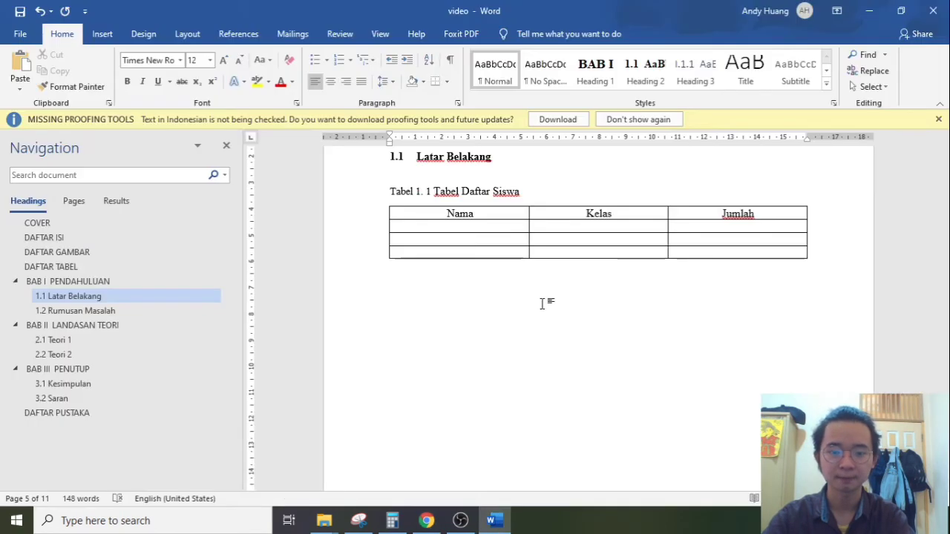
# Paste the copied landscape picture below the table in section 1.1 and add the text "Gambar Pemandangan" beneath it
pyautogui.click(435, 268)
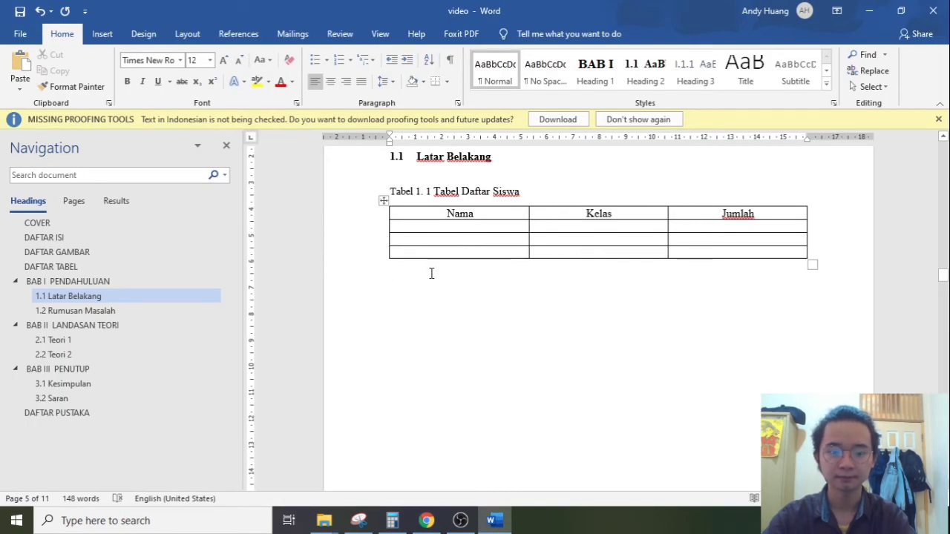
pyautogui.hotkey('ctrl', 'v')
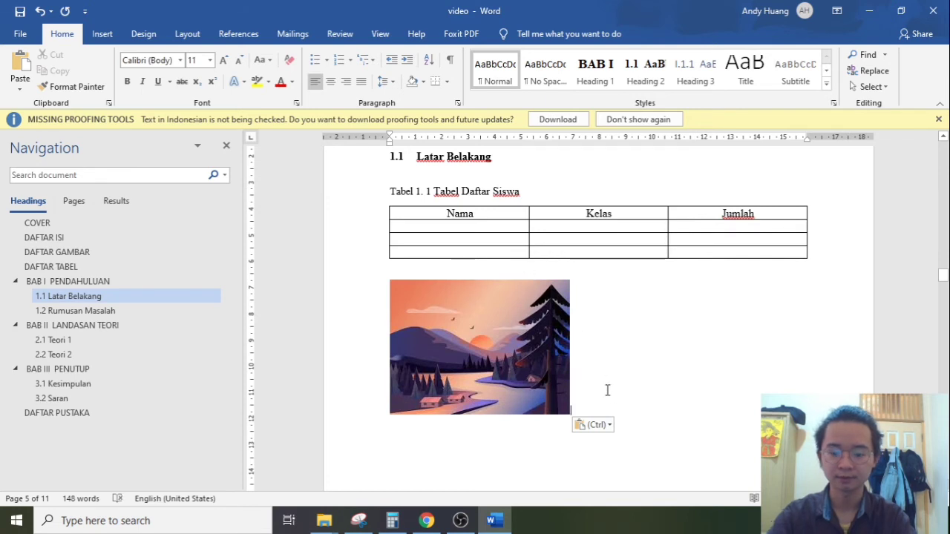
pyautogui.press('Return')
pyautogui.write('Gambar Pemandangan')
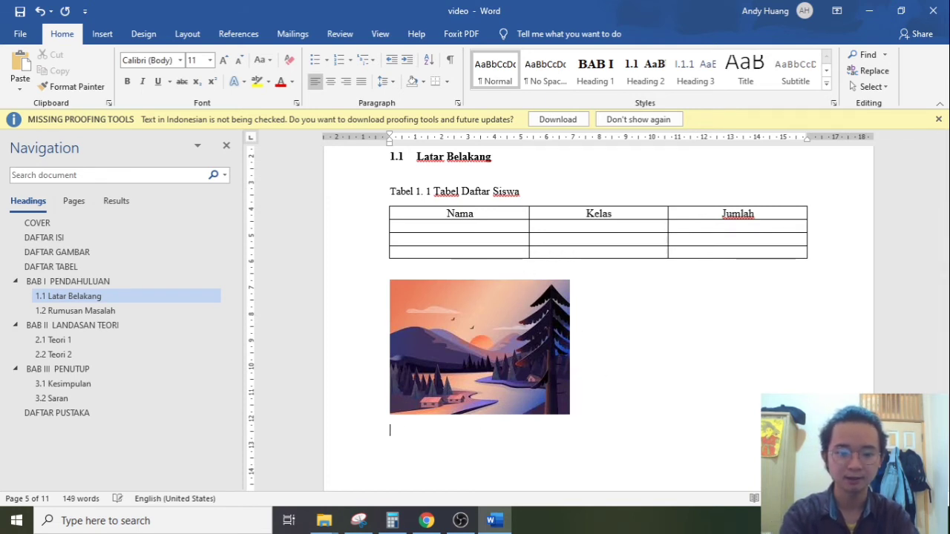
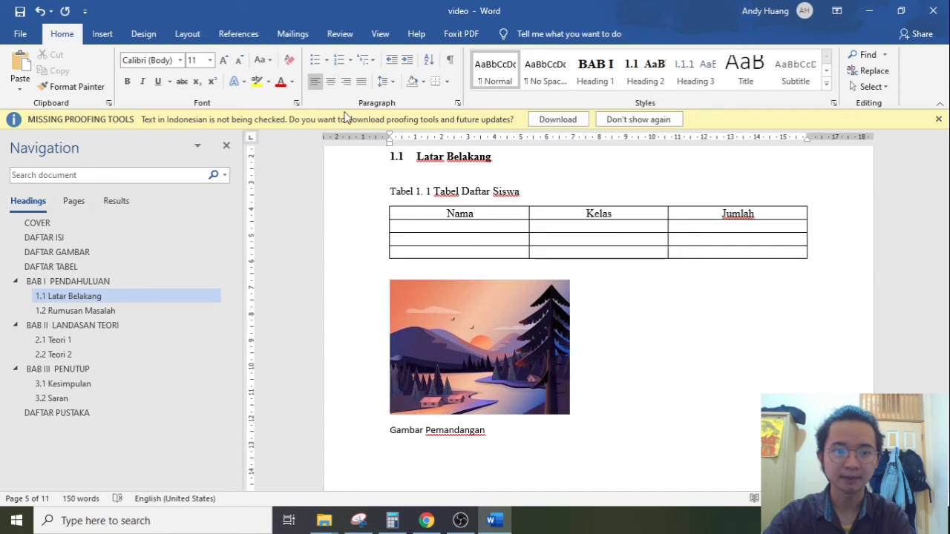
# Set the "Gambar Pemandangan" text below the picture in section 1.1 to Times New Roman, size 12
pyautogui.moveTo(494, 435); pyautogui.dragTo(385, 431)
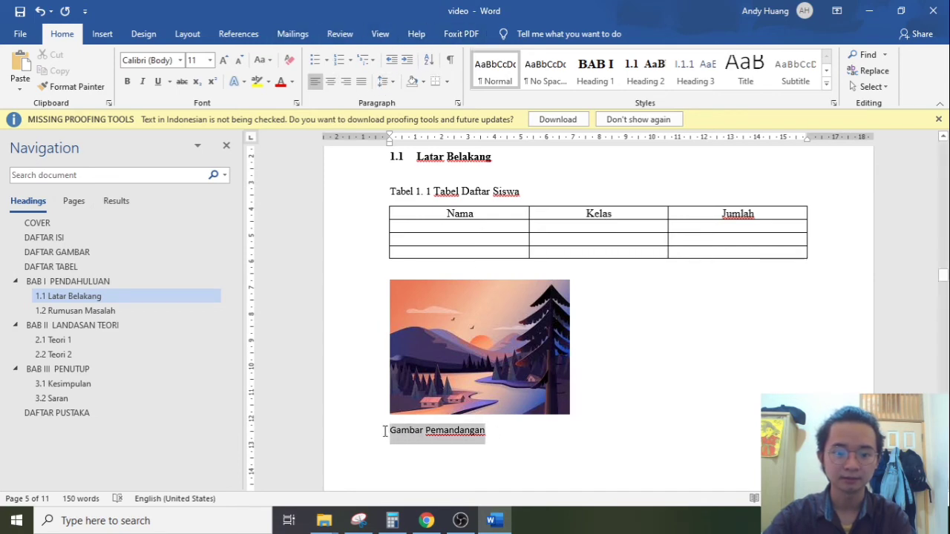
pyautogui.click(180, 60)
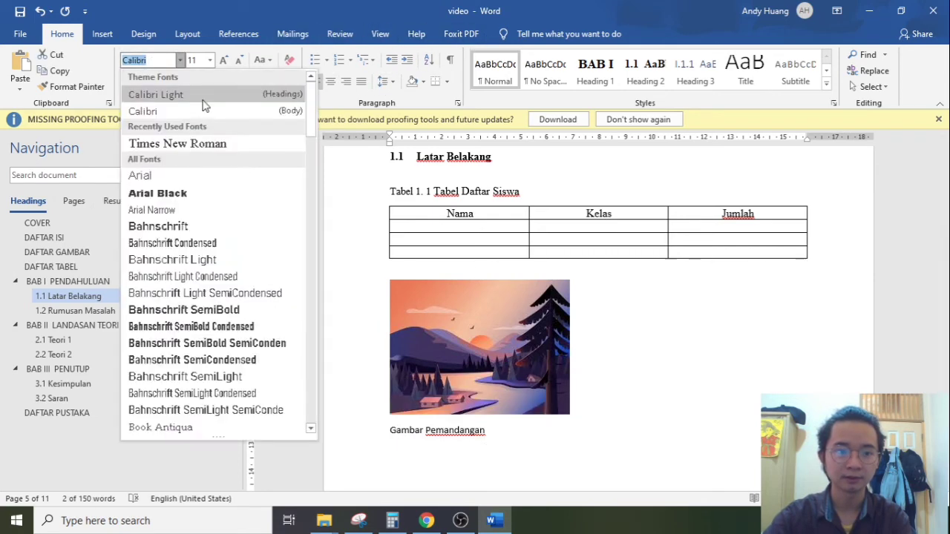
pyautogui.click(202, 145)
pyautogui.click(210, 60)
pyautogui.click(195, 134)
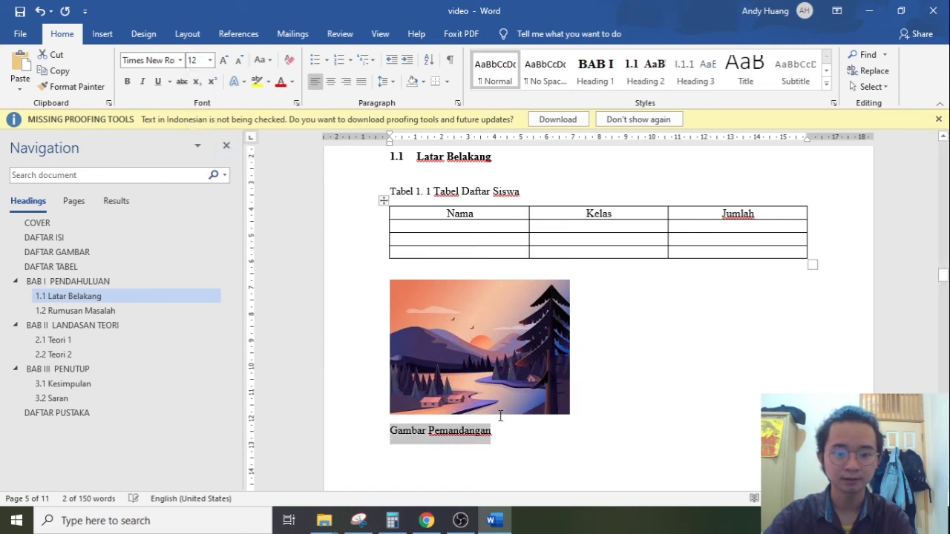
# Create the new caption label "Gambar 1." and insert the caption "Gambar 1. 1" in front of "Gambar Pemandangan" in section 1.1
pyautogui.click(395, 430)
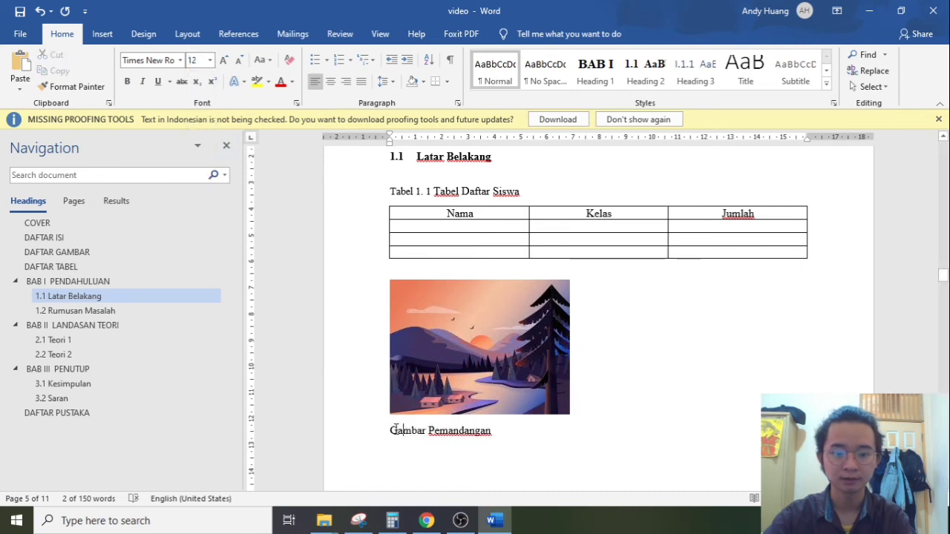
pyautogui.click(238, 34)
pyautogui.click(651, 67)
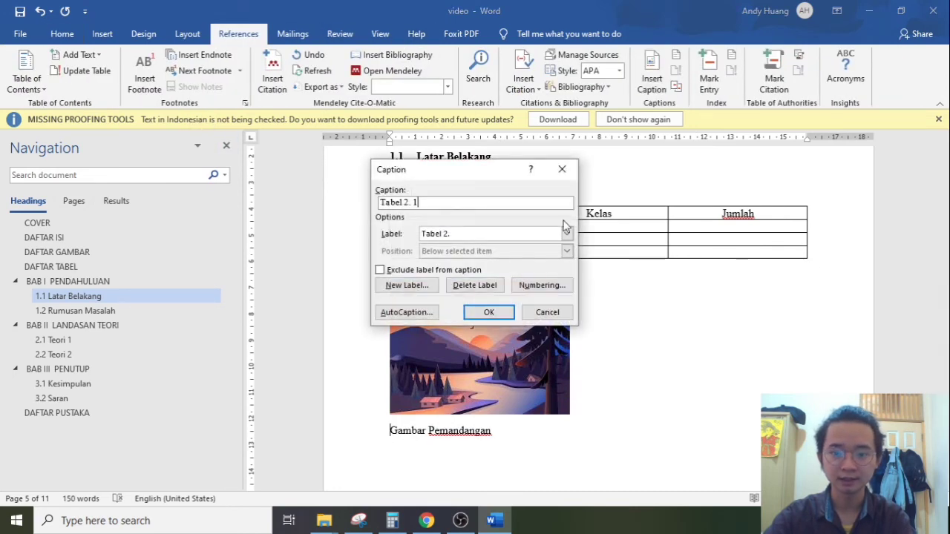
pyautogui.click(417, 286)
pyautogui.write('Gam')
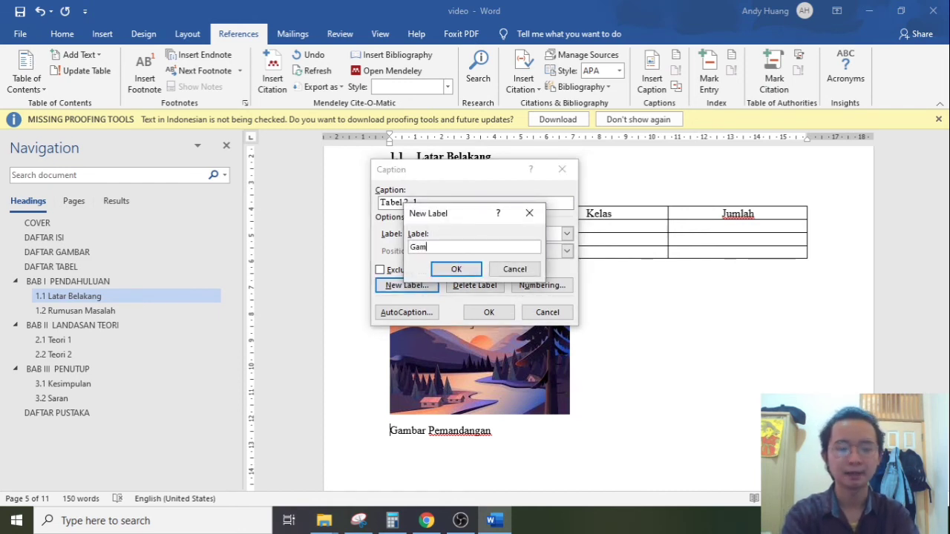
pyautogui.write('bar 1.')
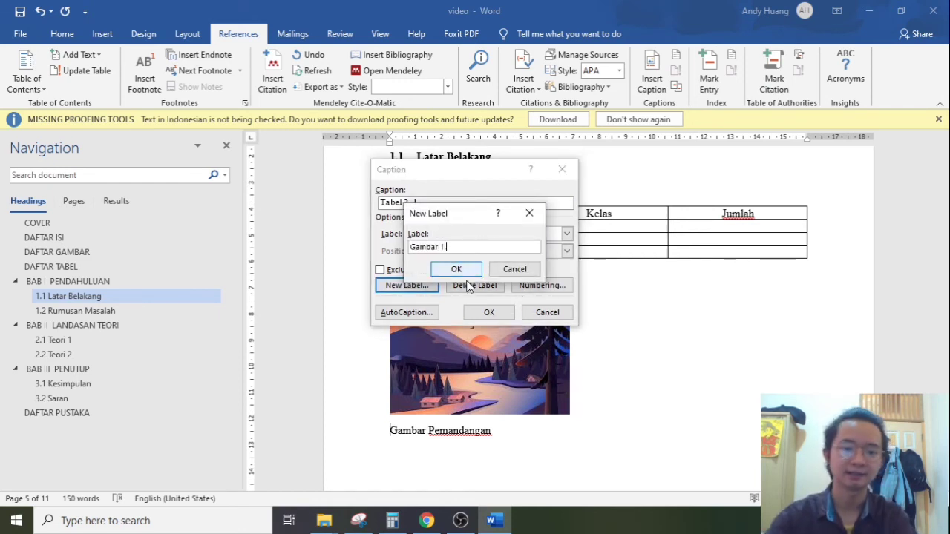
pyautogui.click(457, 270)
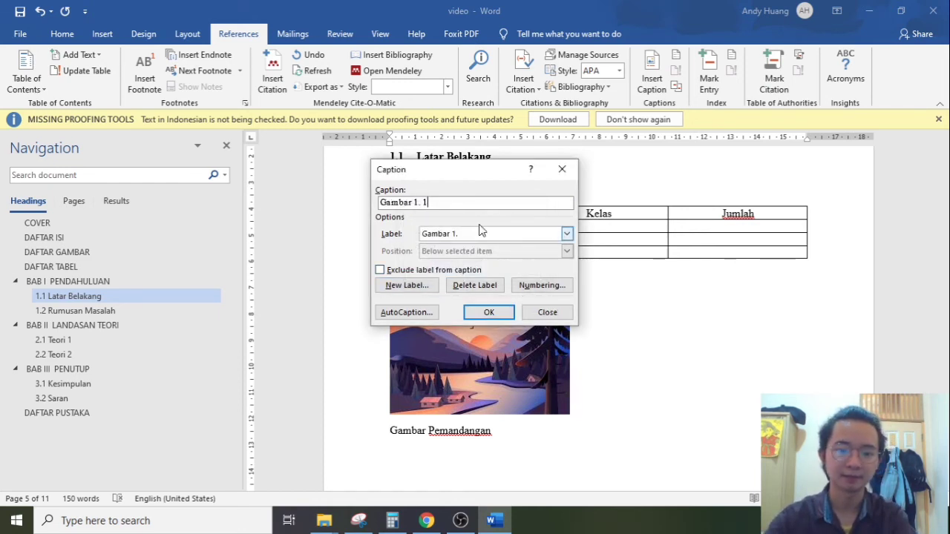
pyautogui.click(489, 313)
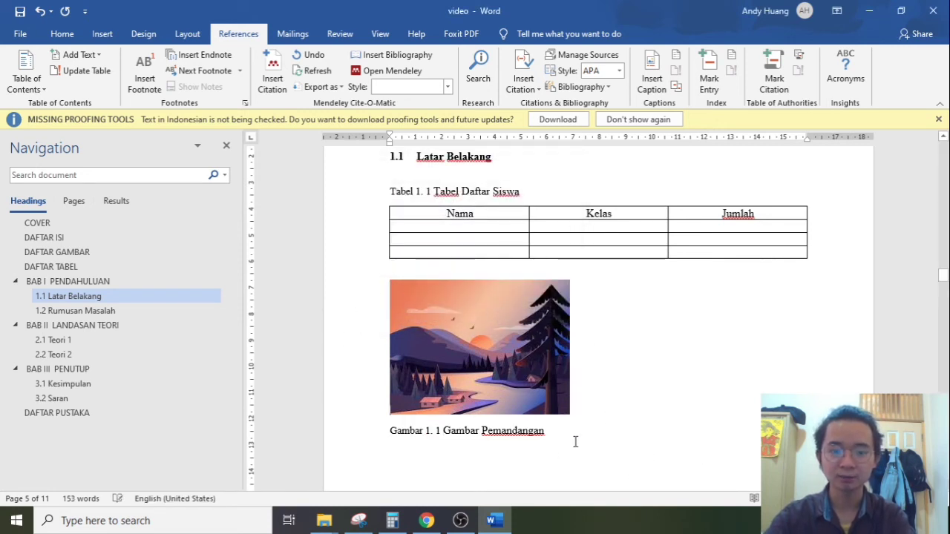
# Centre the landscape picture and its caption in section 1.1, and go to section 1.2 Rumusan Masalah
pyautogui.moveTo(574, 441); pyautogui.dragTo(366, 361)
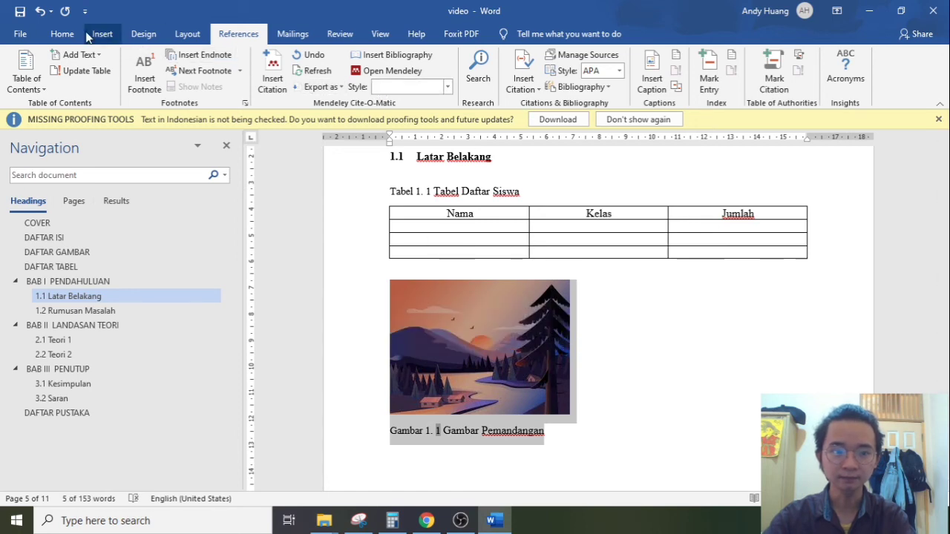
pyautogui.click(61, 34)
pyautogui.click(331, 83)
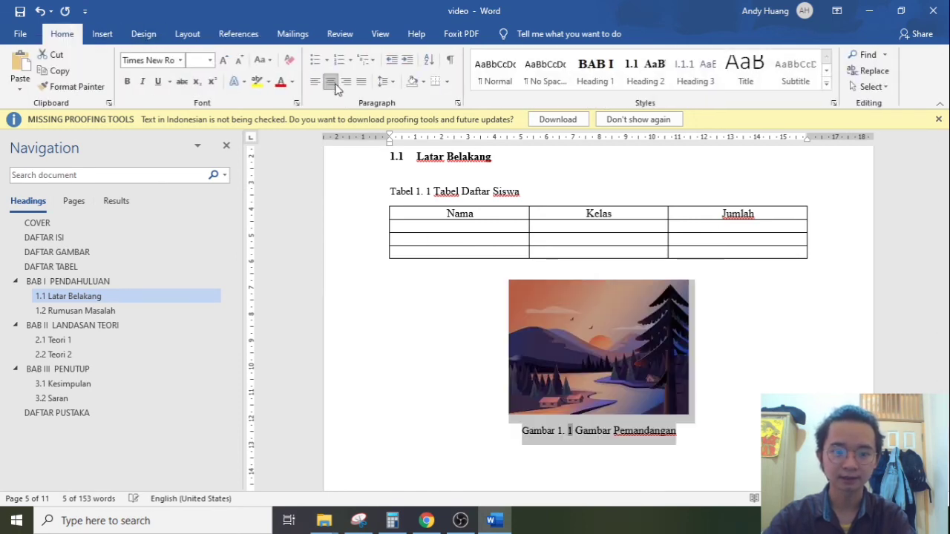
pyautogui.click(768, 364)
pyautogui.scroll(-3, 763, 352)
pyautogui.click(120, 310)
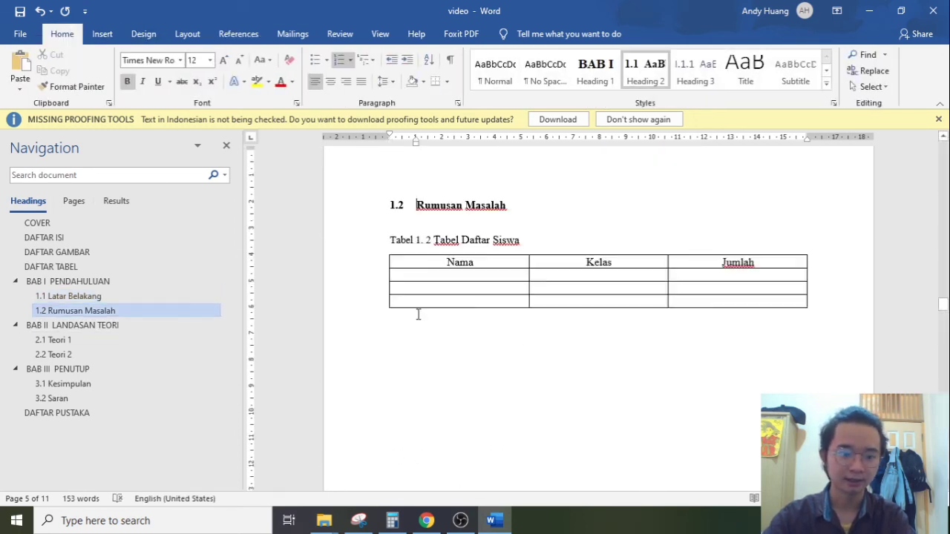
pyautogui.scroll(-1, 417, 312)
pyautogui.click(445, 291)
pyautogui.press('Return')
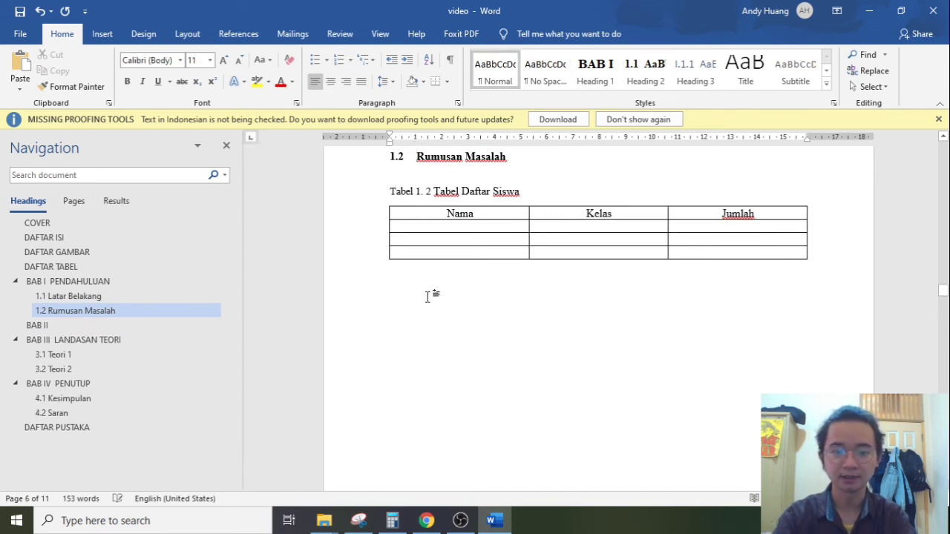
pyautogui.hotkey('ctrl', 'z')
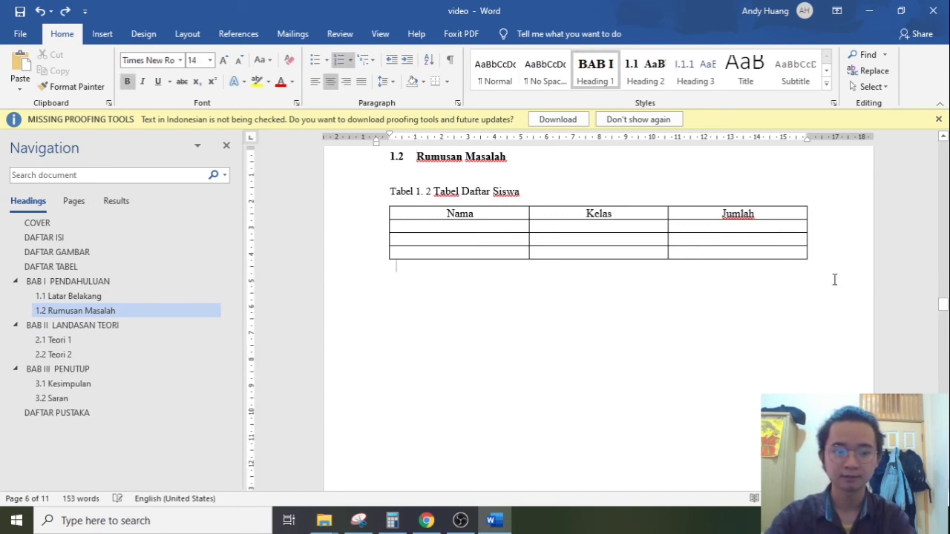
# Paste the copied landscape picture below the table in section 1.2 and start a new line beneath it
pyautogui.click(397, 267)
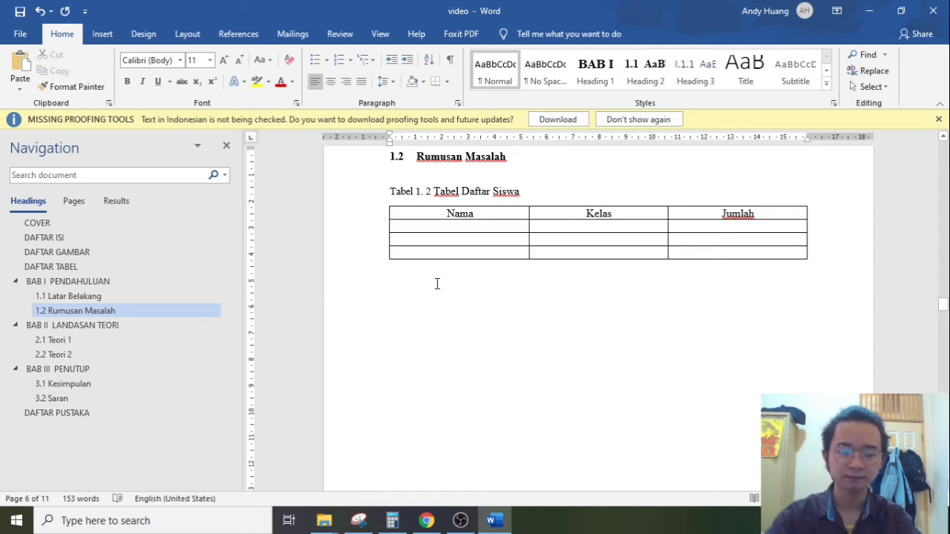
pyautogui.hotkey('ctrl', 'v')
pyautogui.press('Return')
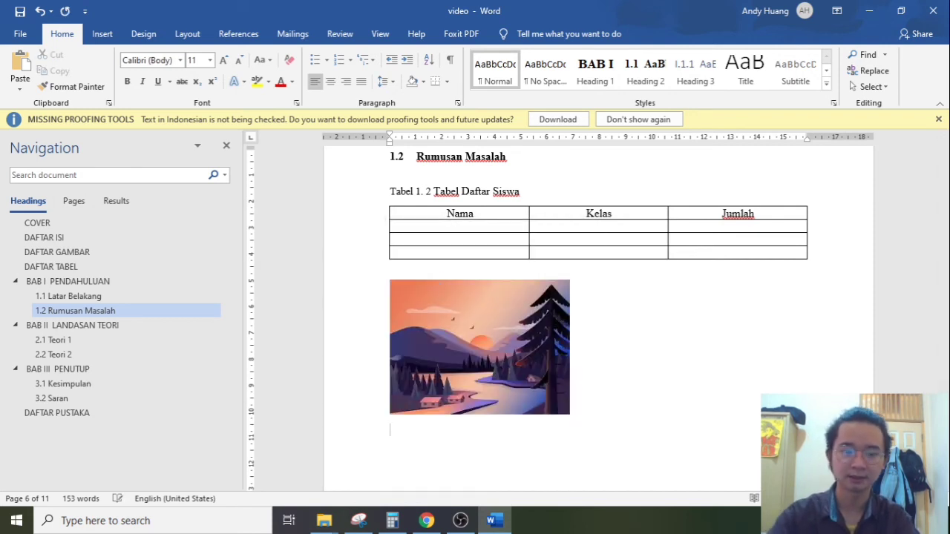
# Add the text "Gambar Pemandangan" beneath the picture in section 1.2, in Times New Roman, size 12
pyautogui.write('Gambar')
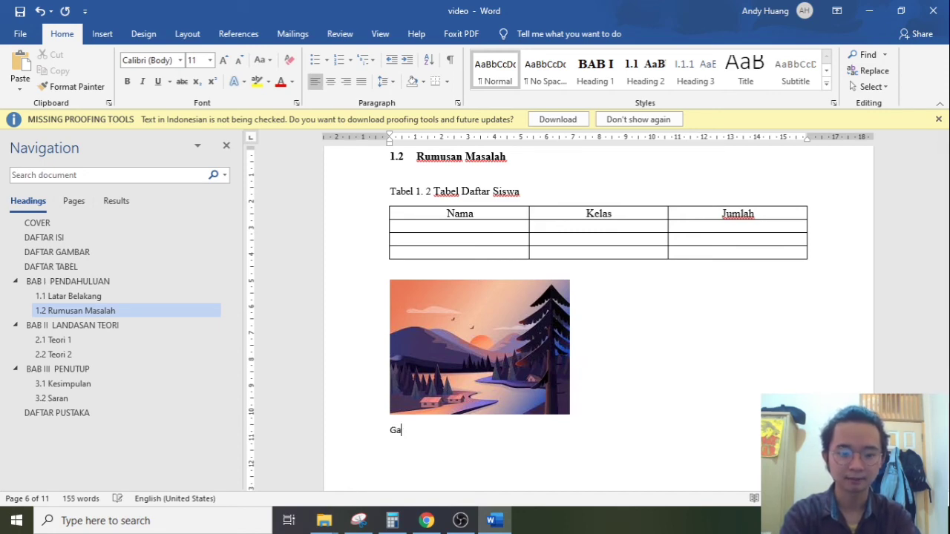
pyautogui.click(152, 60)
pyautogui.click(180, 60)
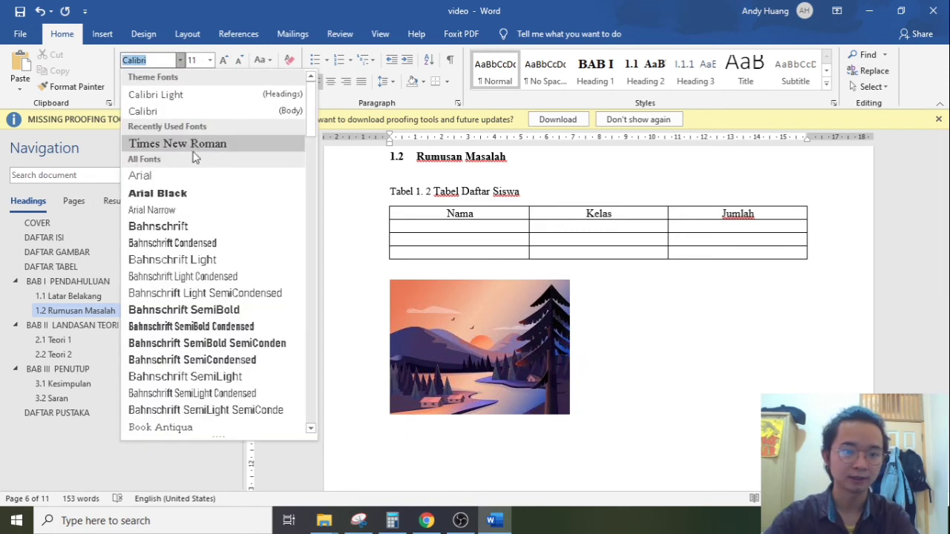
pyautogui.click(195, 146)
pyautogui.click(210, 60)
pyautogui.click(194, 141)
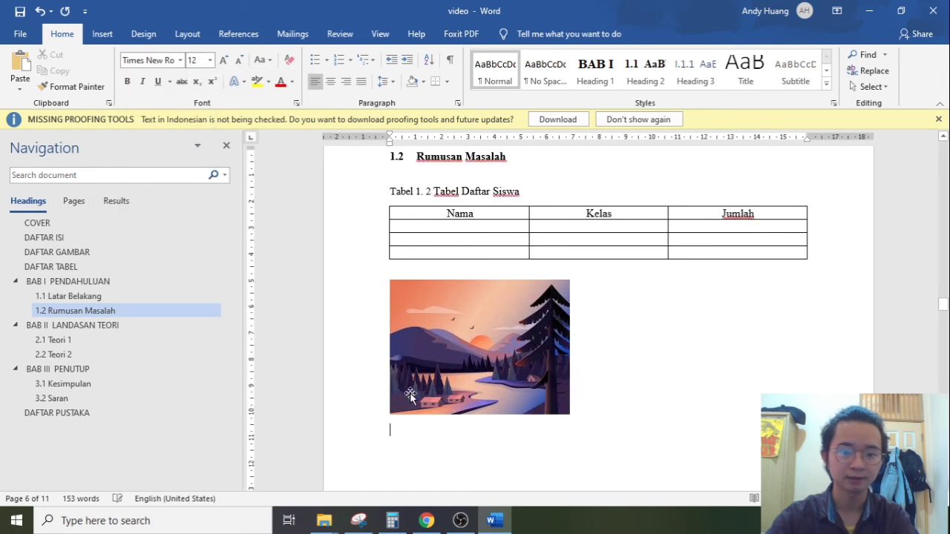
pyautogui.write('Gambar Pemandangan')
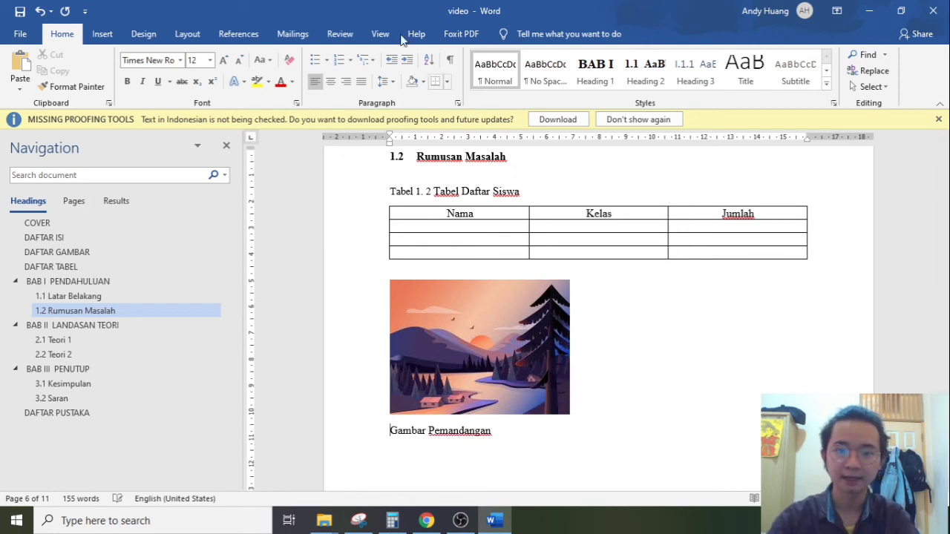
# Insert the caption "Gambar 1. 2" in front of the "Gambar Pemandangan" text in section 1.2
pyautogui.click(241, 34)
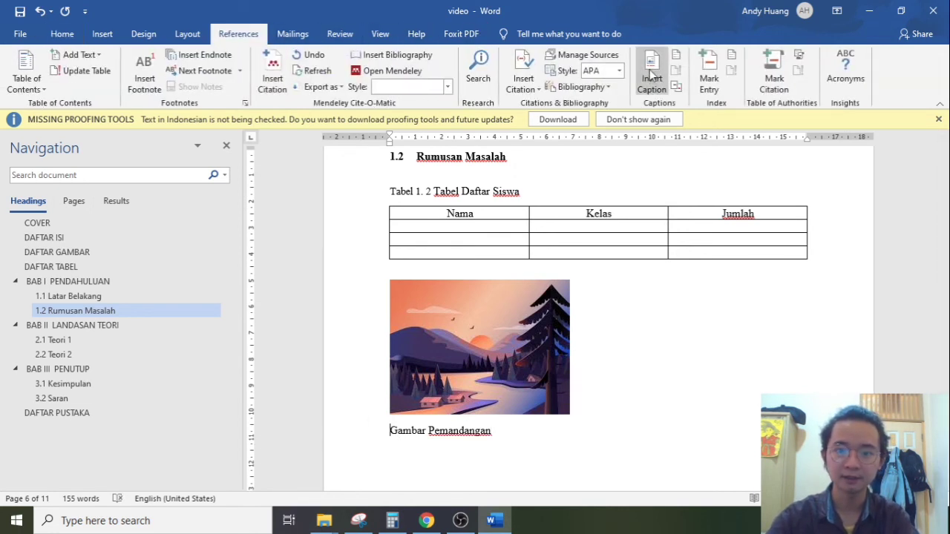
pyautogui.click(653, 75)
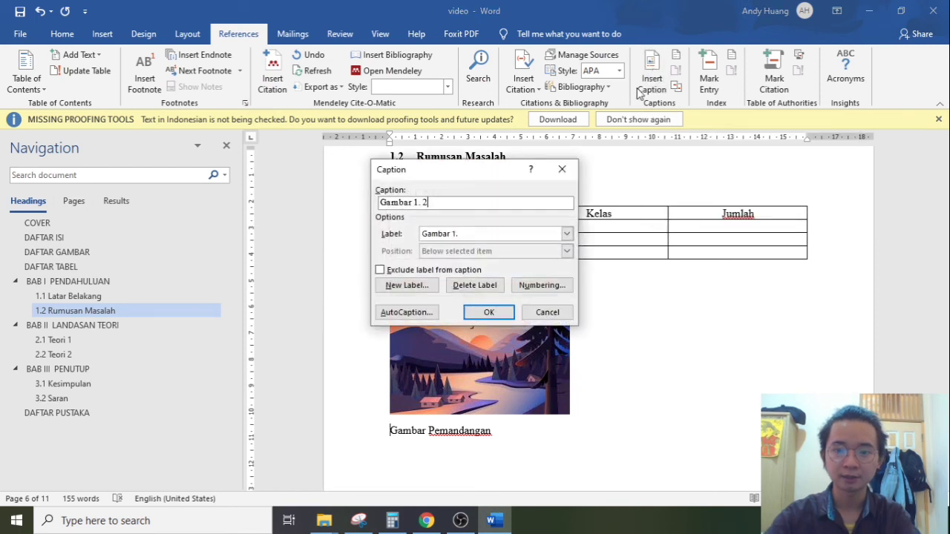
pyautogui.click(488, 311)
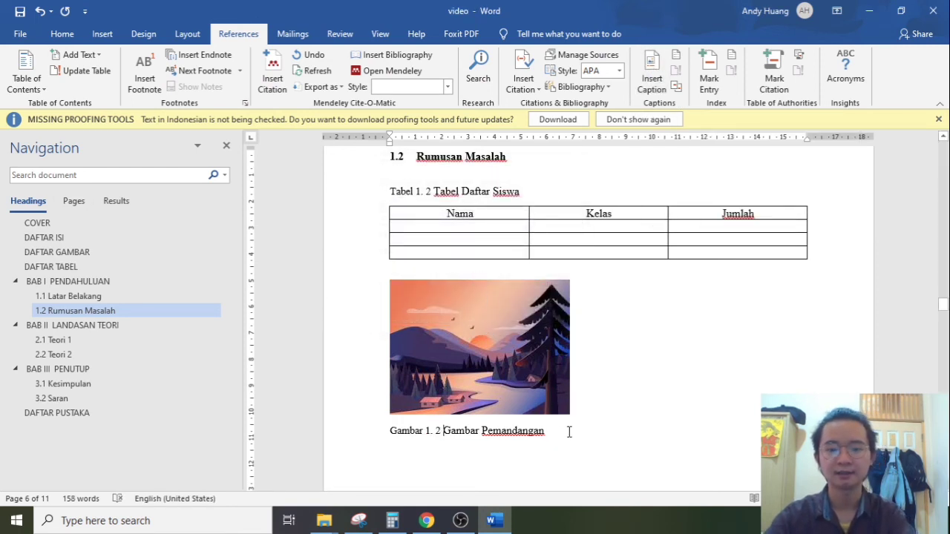
# Centre the landscape picture and its "Gambar 1. 2" caption in section 1.2
pyautogui.moveTo(569, 431); pyautogui.dragTo(379, 329)
pyautogui.click(63, 33)
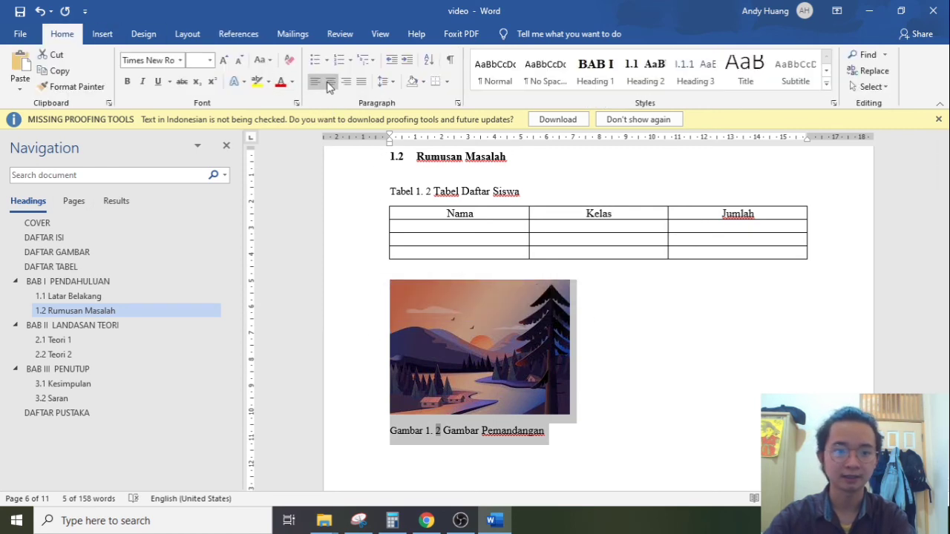
pyautogui.click(330, 81)
# Set the empty line below the table in section 2.1 Teori 1 to Times New Roman and increase its font size one step
pyautogui.scroll(10, 611, 269)
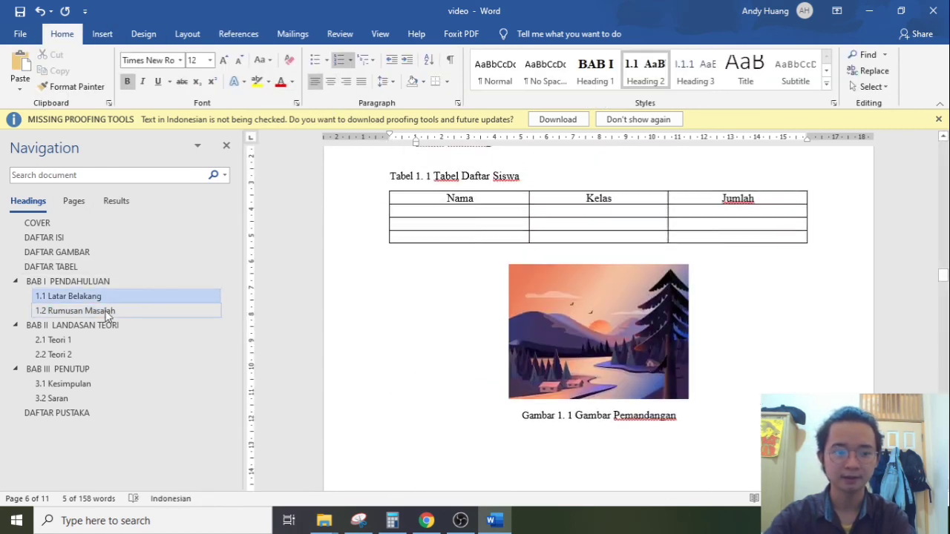
pyautogui.click(107, 312)
pyautogui.click(106, 339)
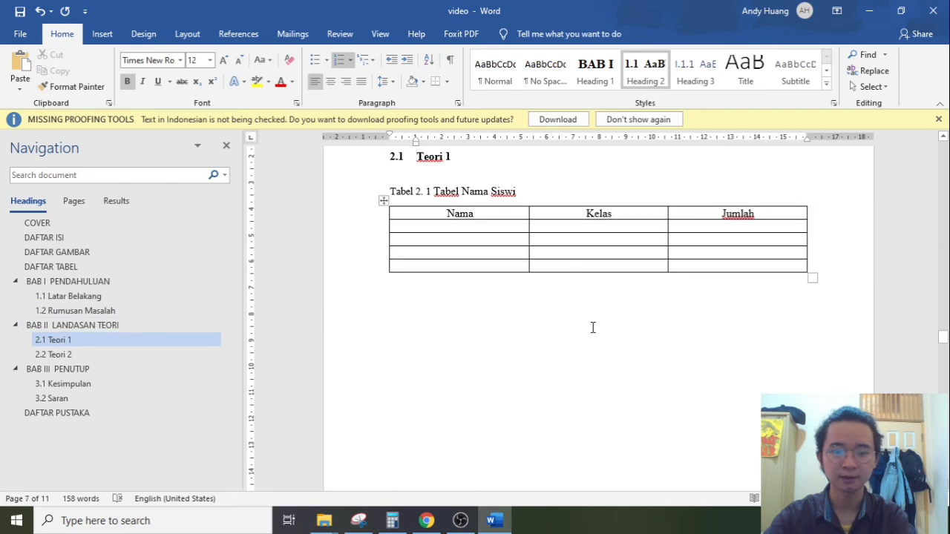
pyautogui.click(368, 299)
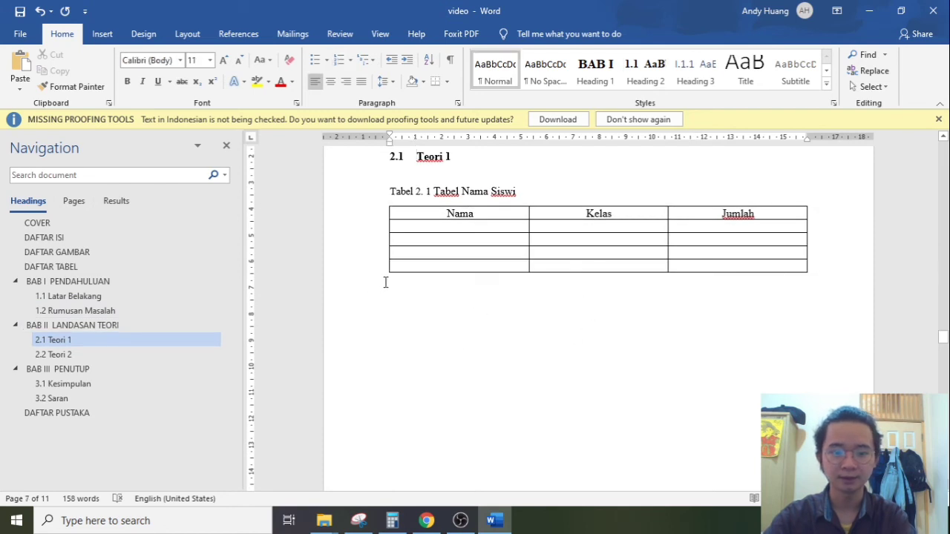
pyautogui.click(179, 60)
pyautogui.click(247, 151)
pyautogui.click(223, 60)
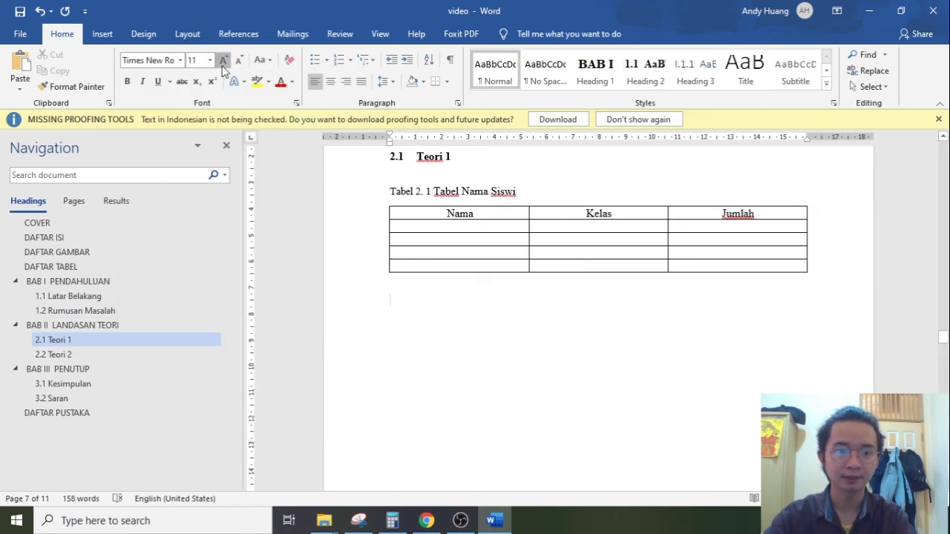
# Switch to Chrome, copy the Starry Night painting from the "gambar pemandangan" image results, and return to Word
pyautogui.hotkey('alt', 'Tab')
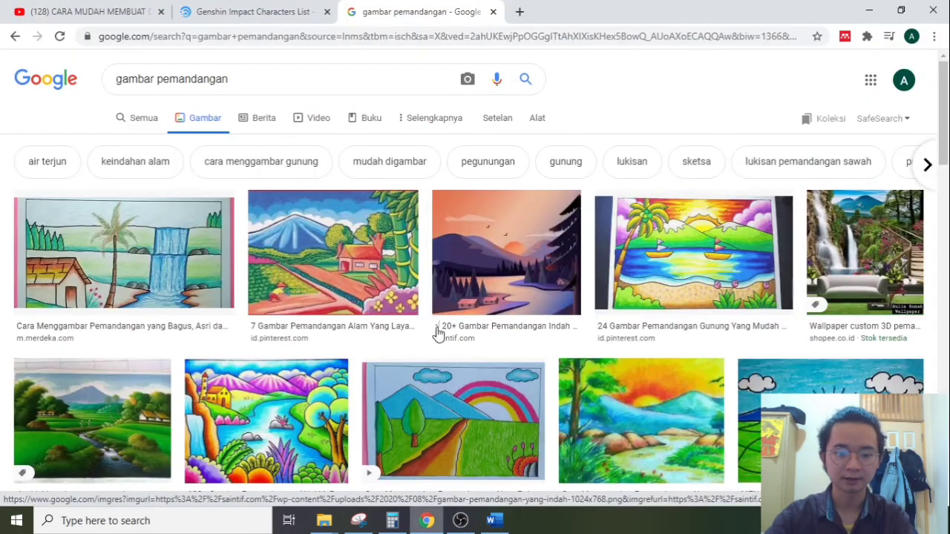
pyautogui.scroll(-6, 439, 333)
pyautogui.scroll(2, 503, 187)
pyautogui.scroll(-5, 670, 235)
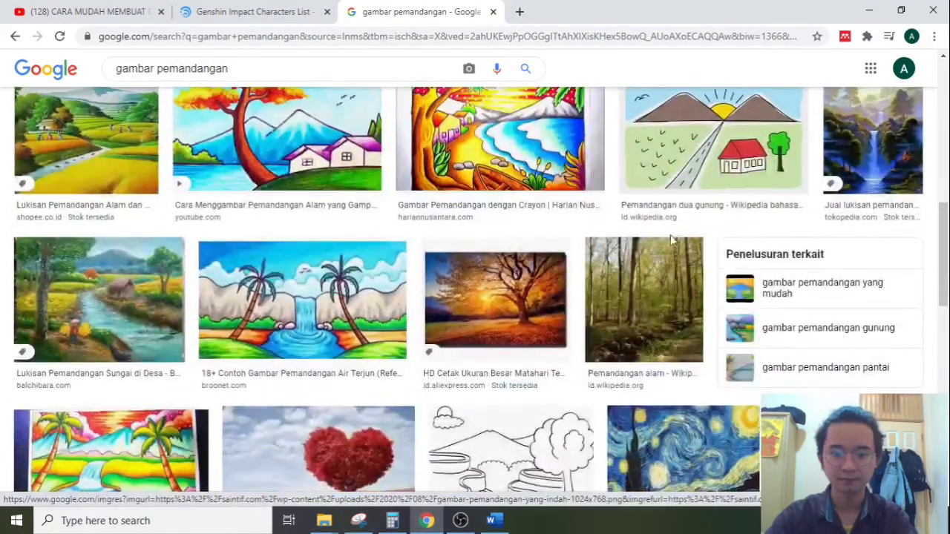
pyautogui.scroll(-1, 698, 238)
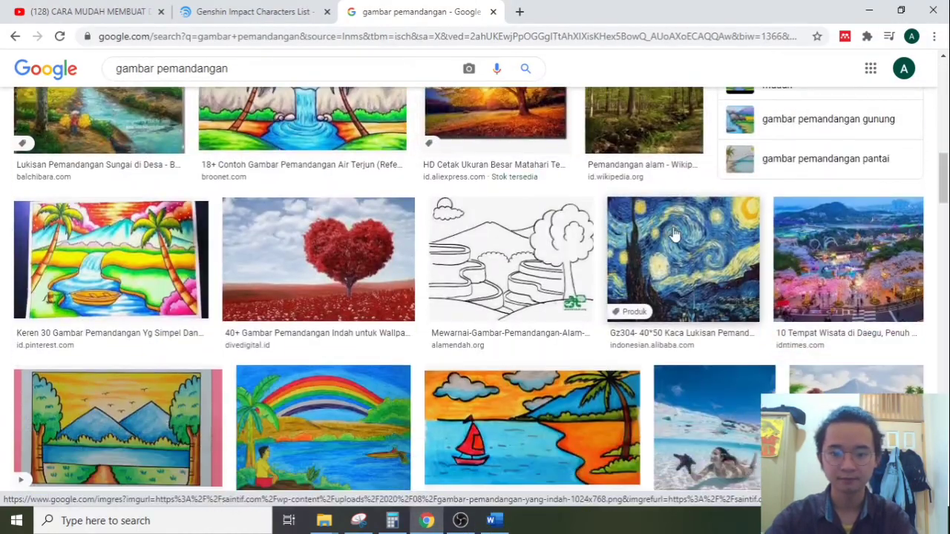
pyautogui.rightClick(713, 253)
pyautogui.click(764, 397)
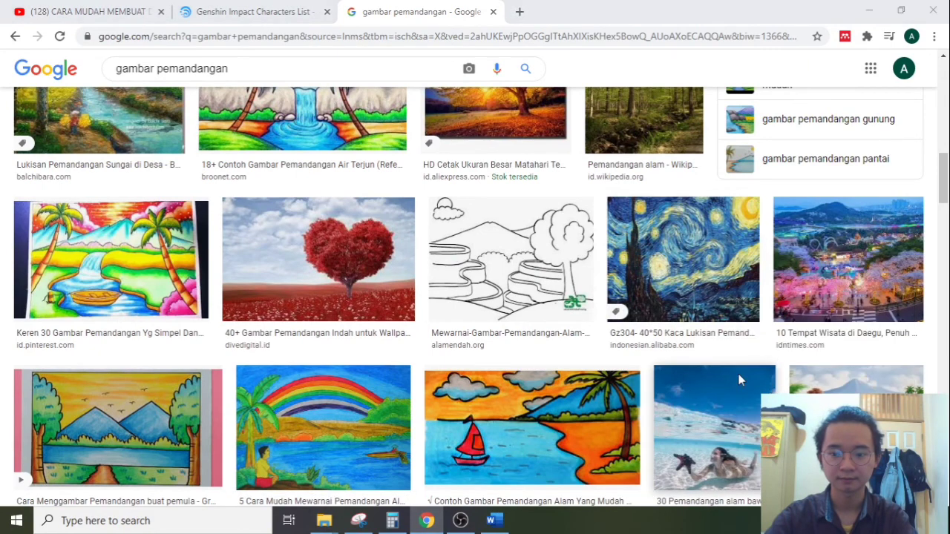
pyautogui.hotkey('alt', 'Tab')
# Paste the Starry Night painting below the table in section 2.1 and add "Gambar Abstrak" beneath it in Times New Roman 12
pyautogui.hotkey('ctrl', 'v')
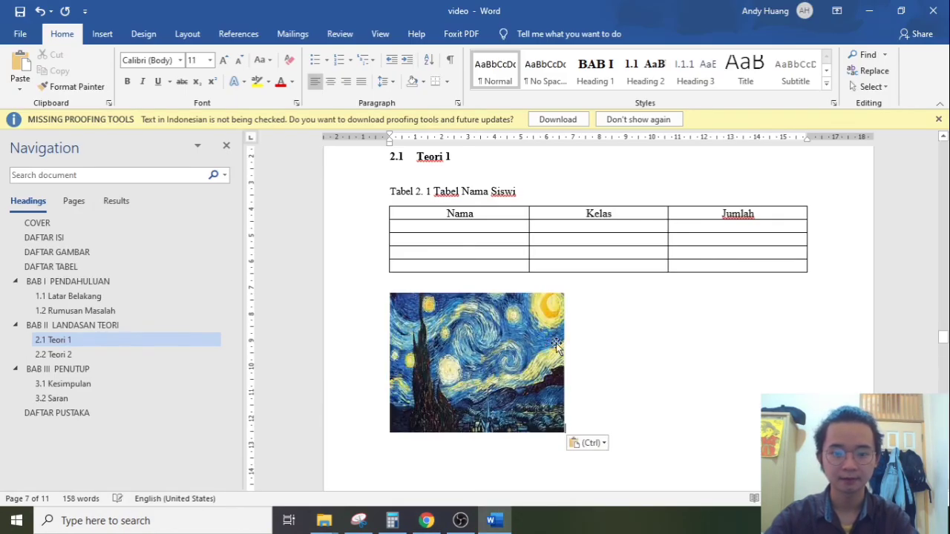
pyautogui.press('Return')
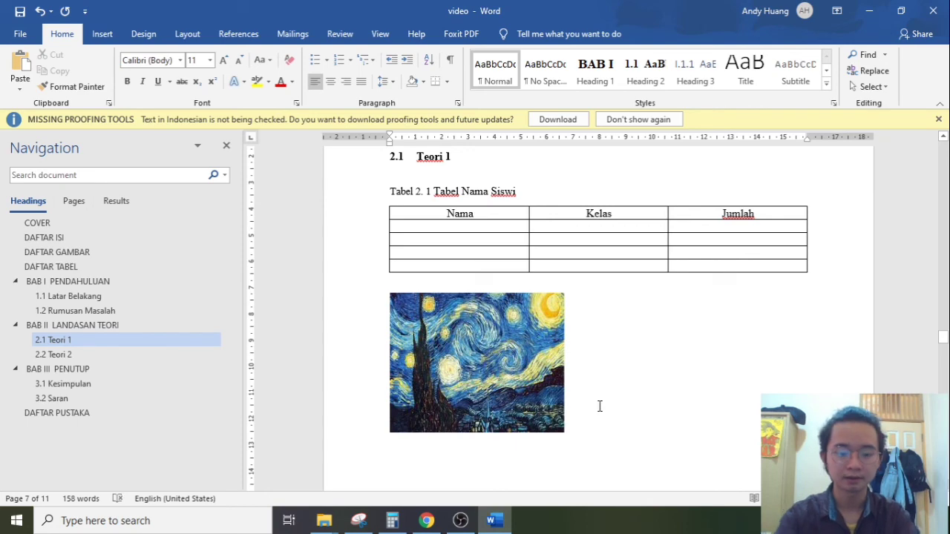
pyautogui.click(179, 60)
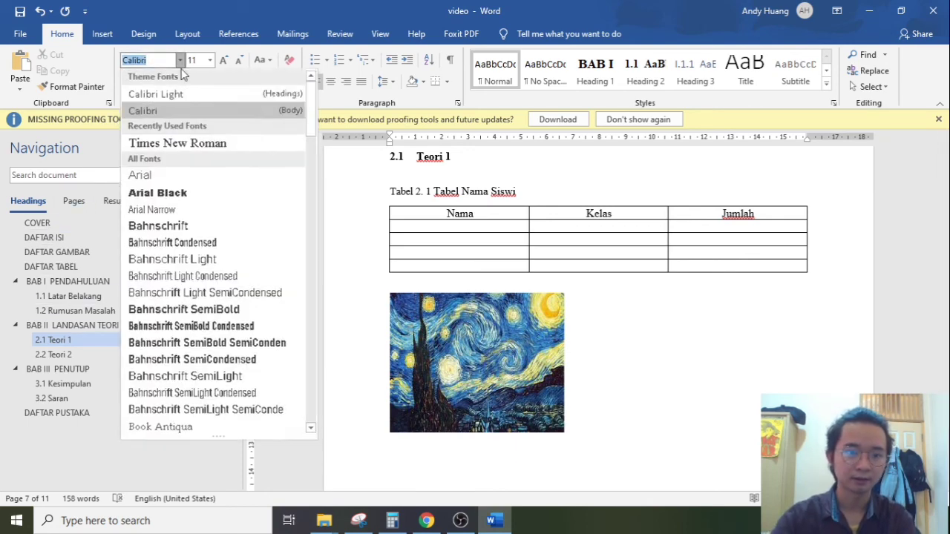
pyautogui.click(194, 136)
pyautogui.click(223, 60)
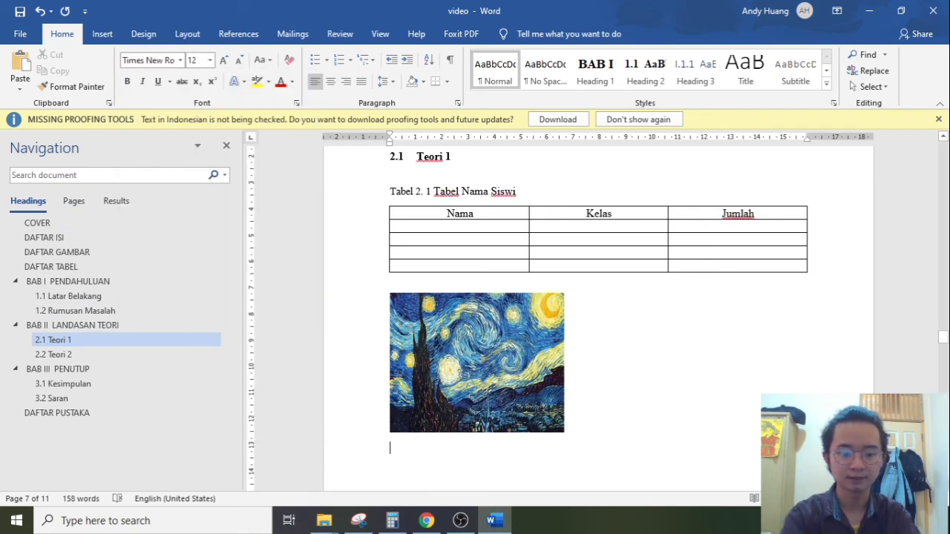
pyautogui.write('Gama')
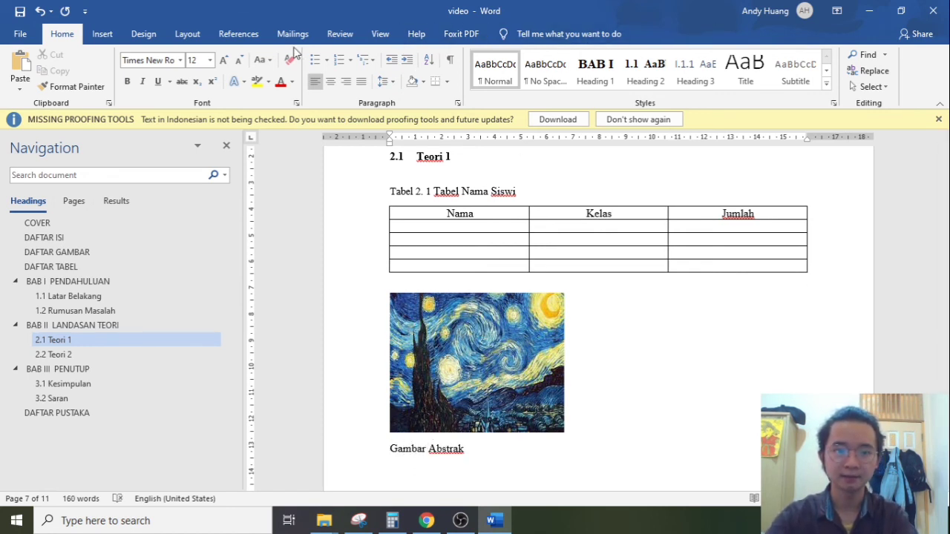
# Insert the caption "Gambar 2. 1" in front of the "Gambar Abstrak" text, using a new caption label "Gambar 2."
pyautogui.click(241, 34)
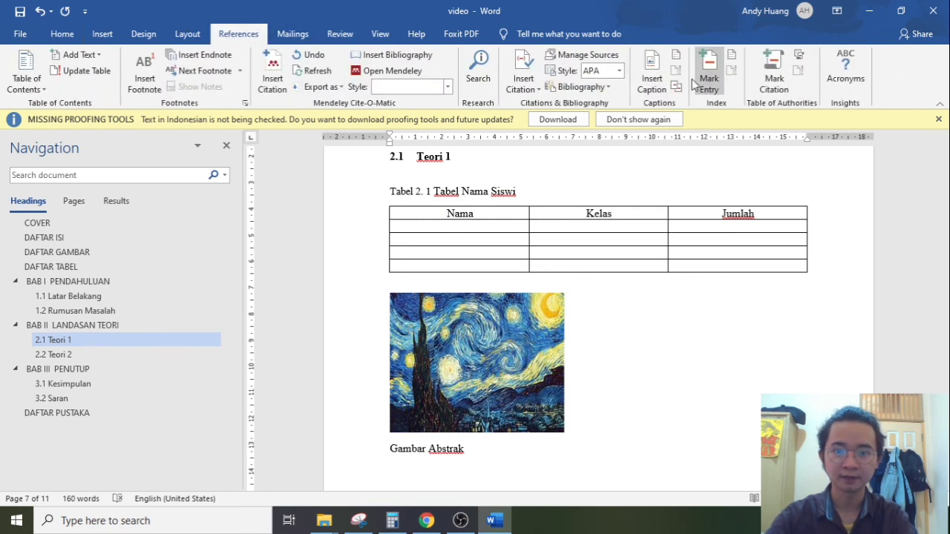
pyautogui.click(651, 74)
pyautogui.click(407, 285)
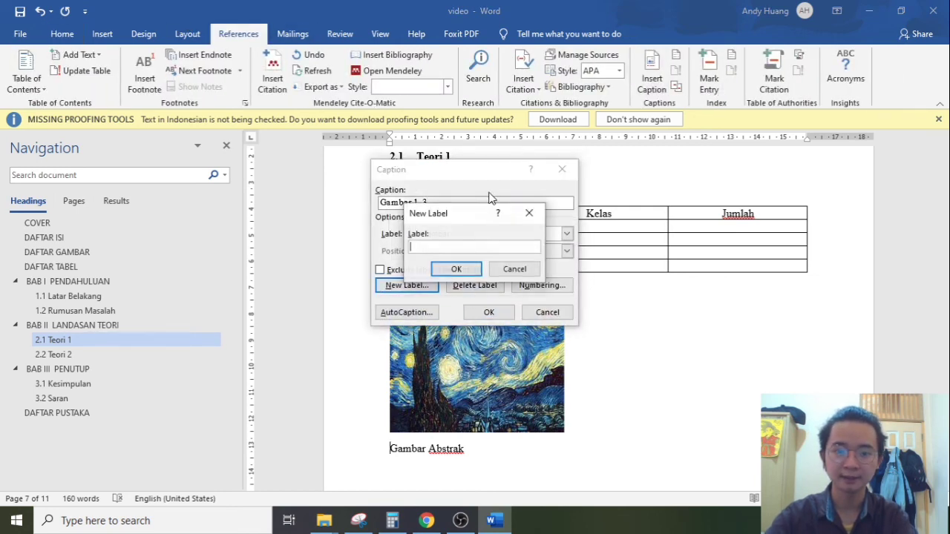
pyautogui.write('Gambar')
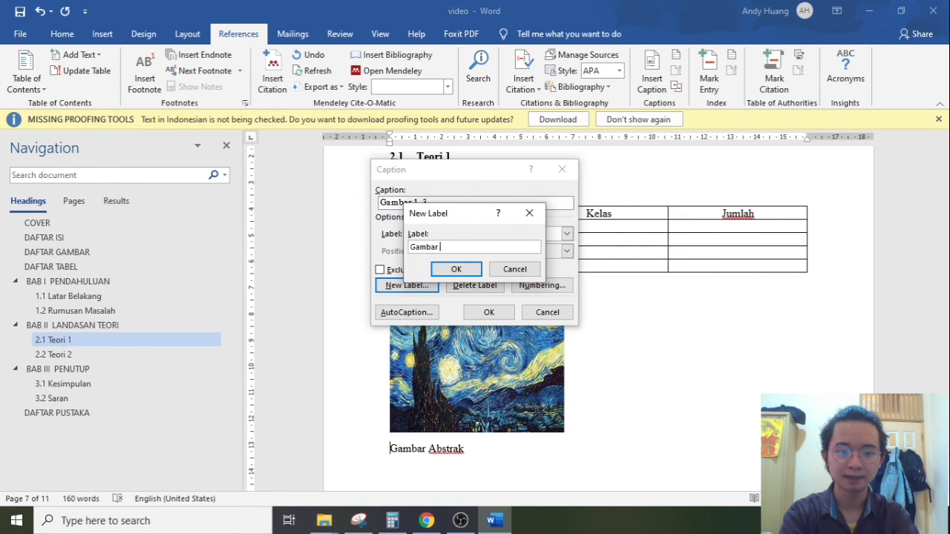
pyautogui.write(' 2.')
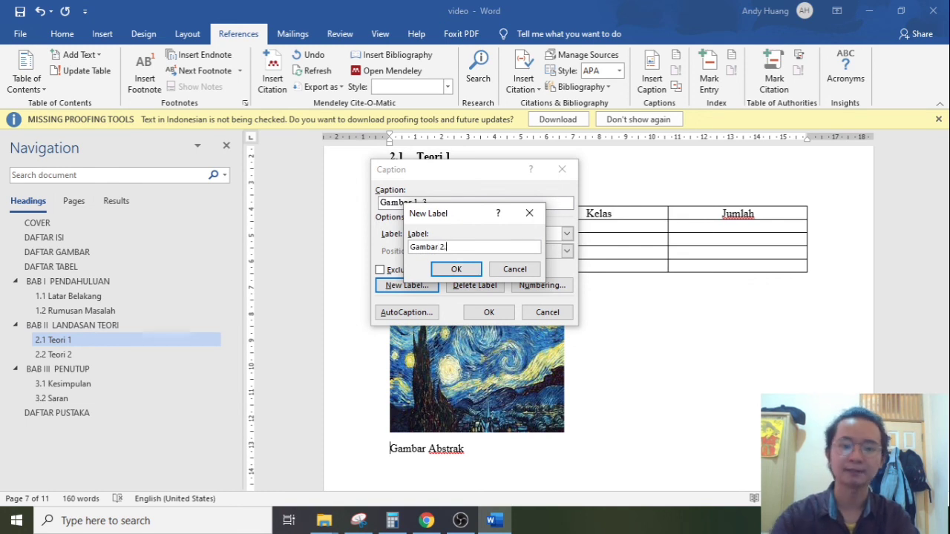
pyautogui.click(457, 269)
pyautogui.click(489, 311)
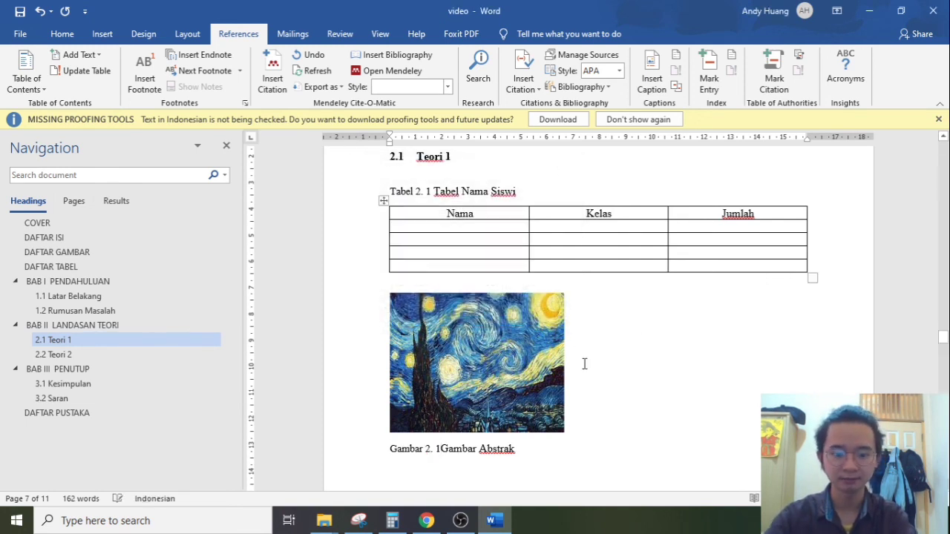
# Centre the Starry Night picture and its "Gambar 2. 1 Gambar Abstrak" caption in section 2.1
pyautogui.hotkey('shift', 'Up')
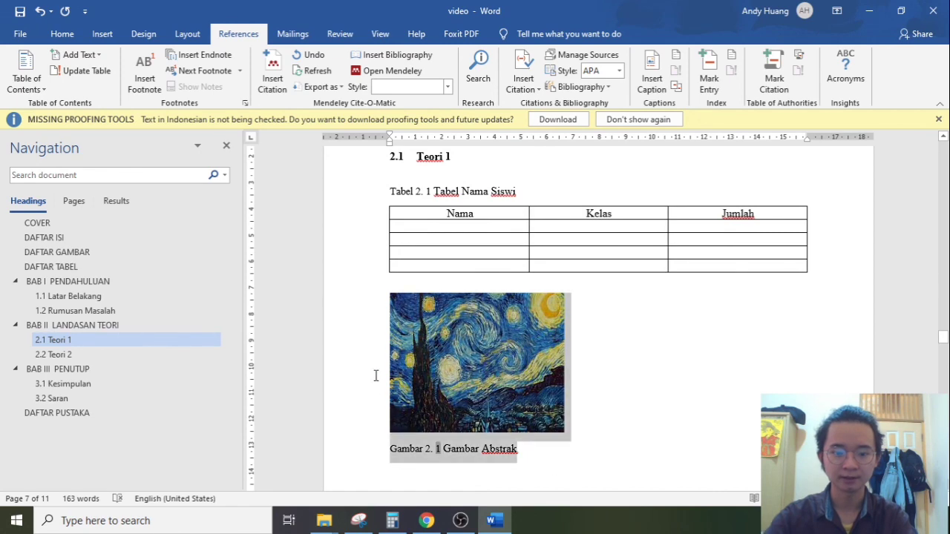
pyautogui.click(62, 34)
pyautogui.click(330, 82)
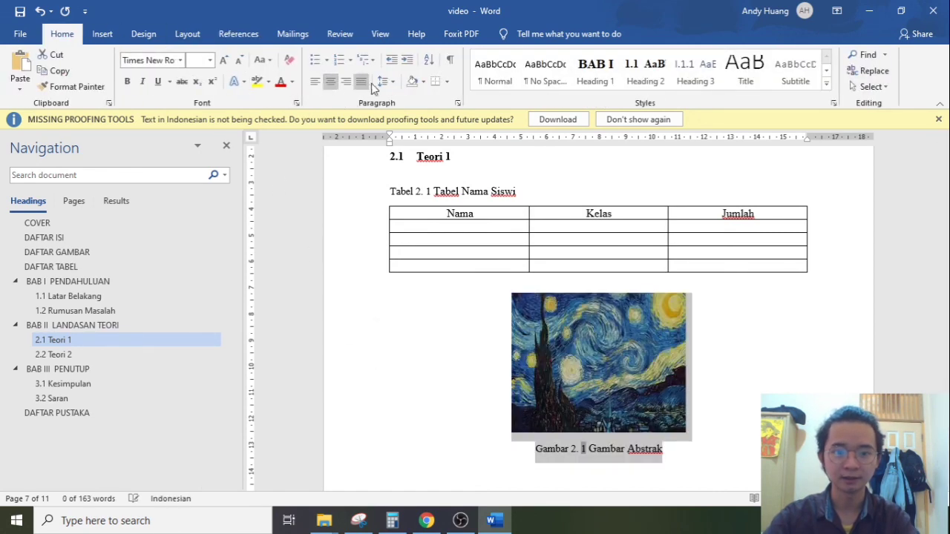
# Reset the line below the table in section 2.2 Teori 2 to Normal style and paste a copy of the captioned painting beneath it
pyautogui.scroll(-10, 676, 245)
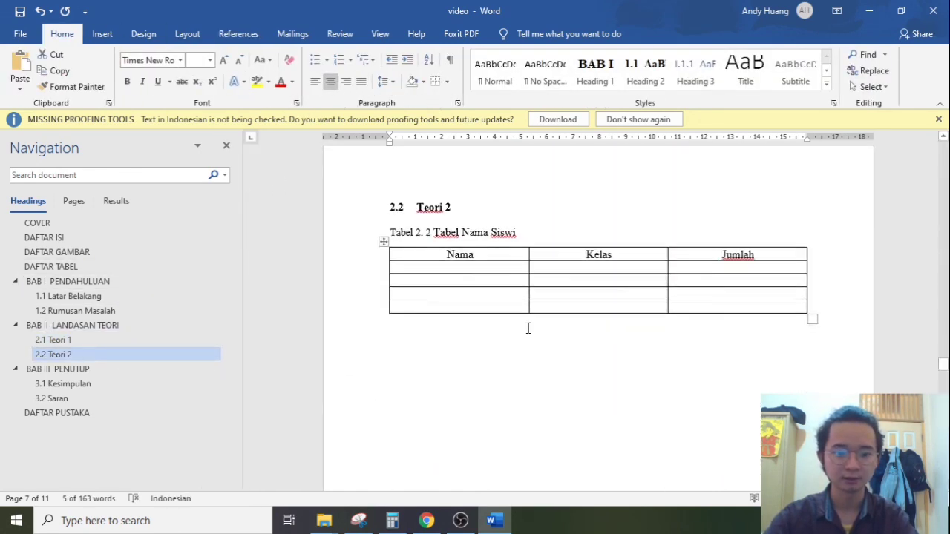
pyautogui.scroll(-3, 529, 328)
pyautogui.click(398, 201)
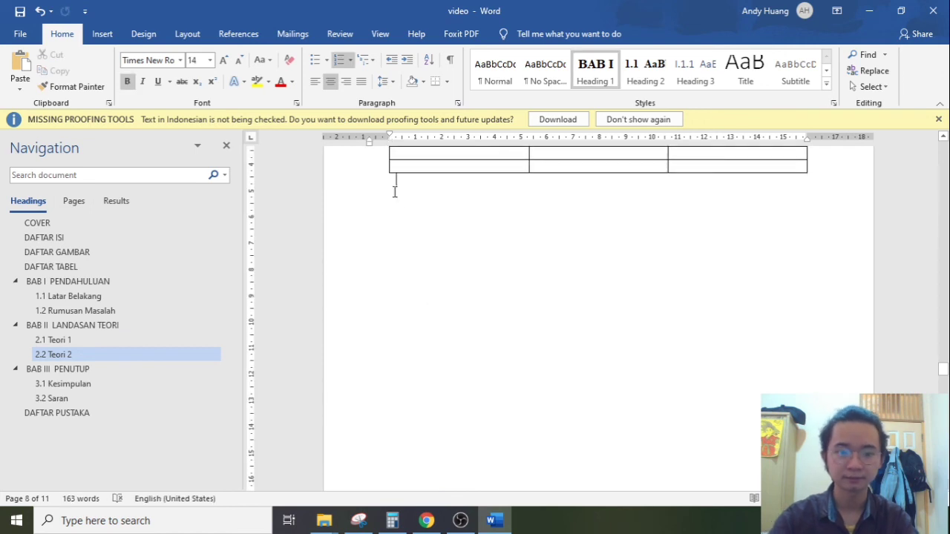
pyautogui.hotkey('ctrl', 'shift', 'n')
pyautogui.hotkey('ctrl', 'z')
pyautogui.hotkey('ctrl', 'y')
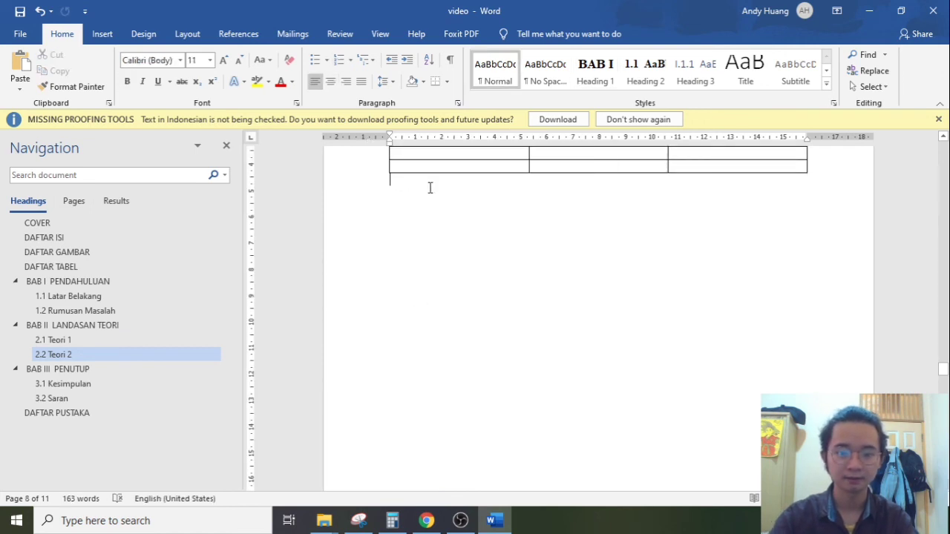
pyautogui.press('Return')
pyautogui.write('Gambar 2. 1 Gambar Abstrak')
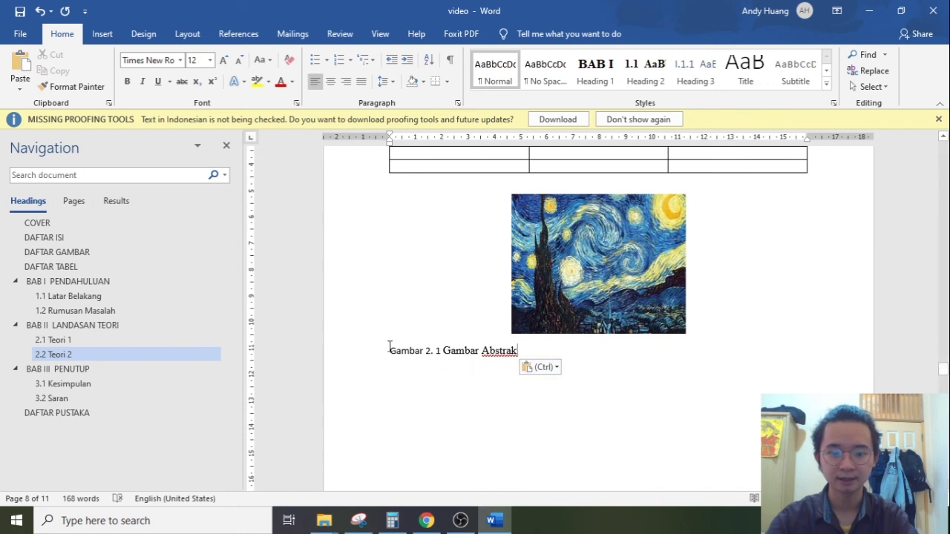
# Update the number field of the copied caption in section 2.2 to "Gambar 2. 2" and centre the caption
pyautogui.moveTo(385, 347); pyautogui.dragTo(435, 350)
pyautogui.tripleClick(499, 349)
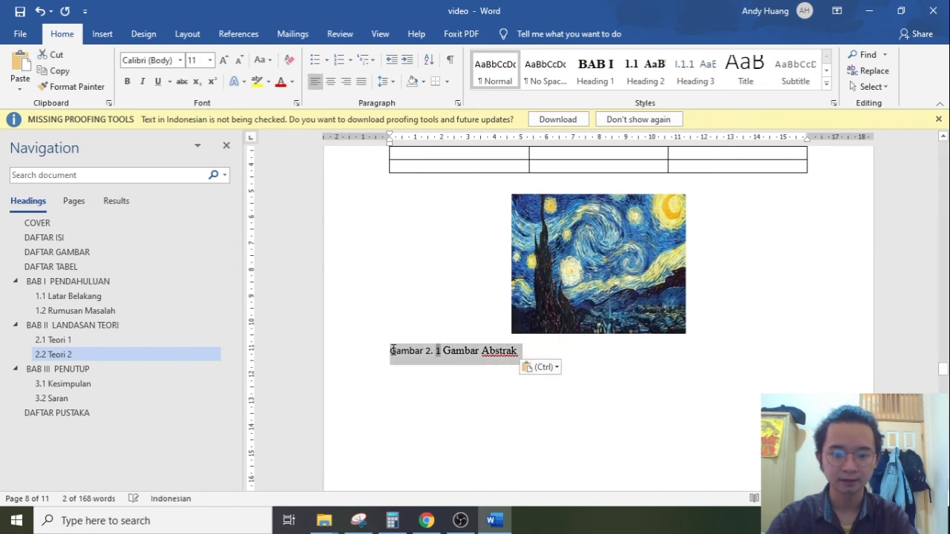
pyautogui.rightClick(470, 349)
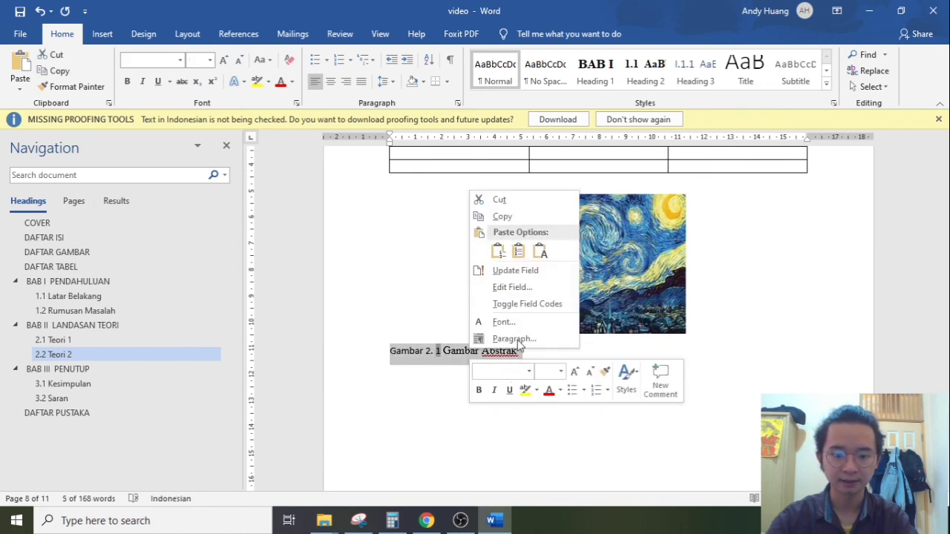
pyautogui.click(526, 269)
pyautogui.click(330, 82)
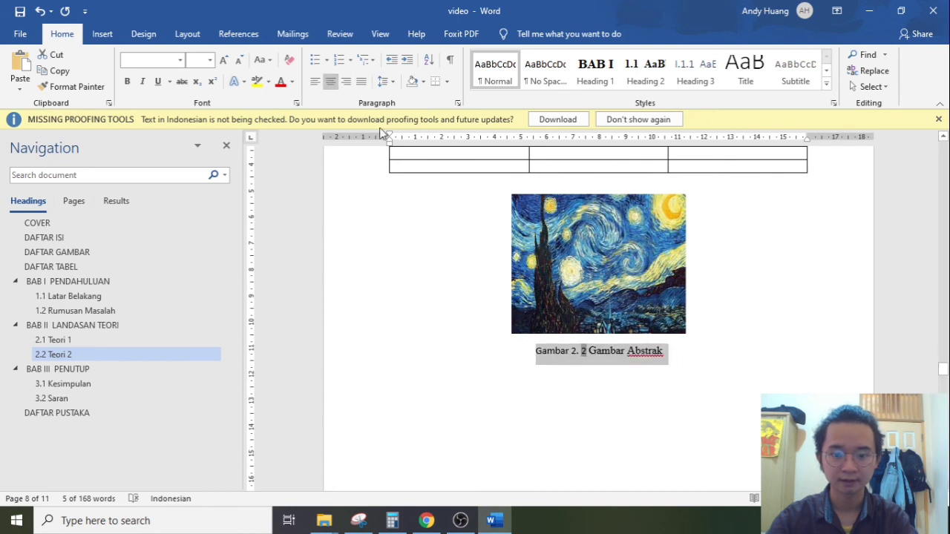
# Set the "Gambar 2. 2 Gambar Abstrak" caption to Times New Roman, size 12
pyautogui.click(180, 61)
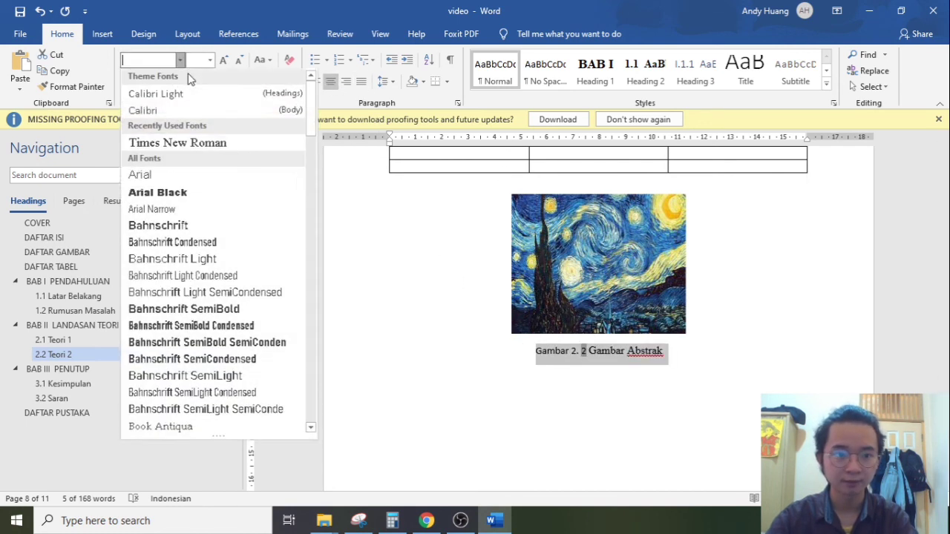
pyautogui.click(197, 144)
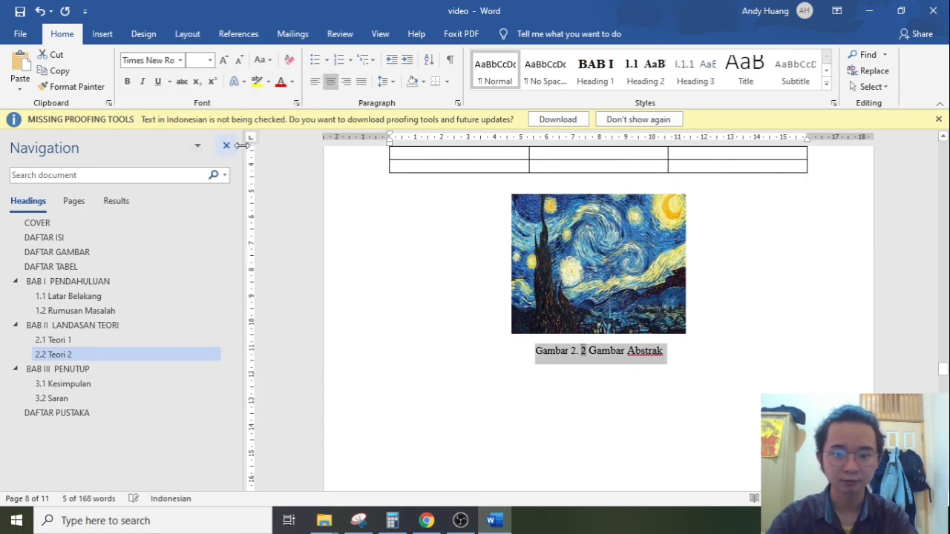
pyautogui.click(210, 60)
pyautogui.click(196, 142)
pyautogui.click(495, 261)
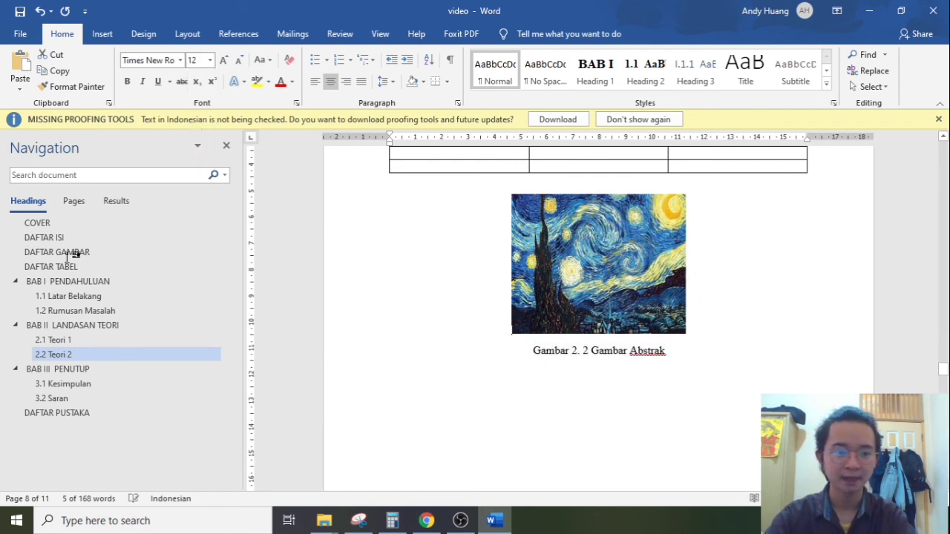
# Insert a table of figures for the caption label "Gambar 1." on a new line below the DAFTAR GAMBAR heading
pyautogui.click(95, 266)
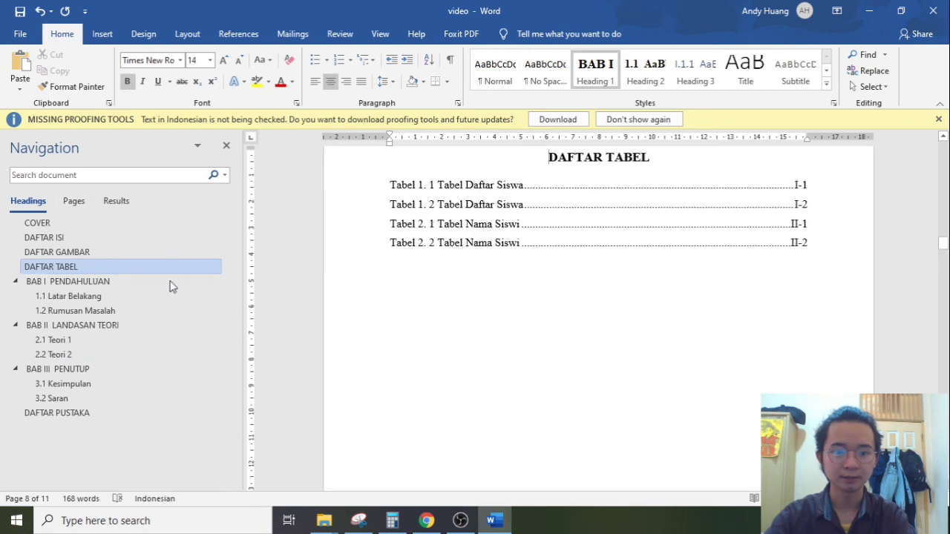
pyautogui.click(71, 254)
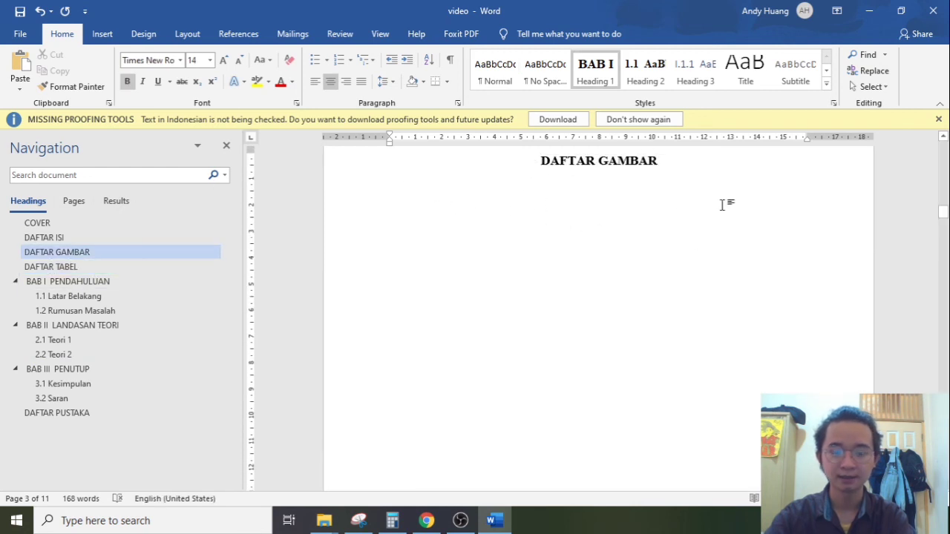
pyautogui.click(664, 184)
pyautogui.press('Return')
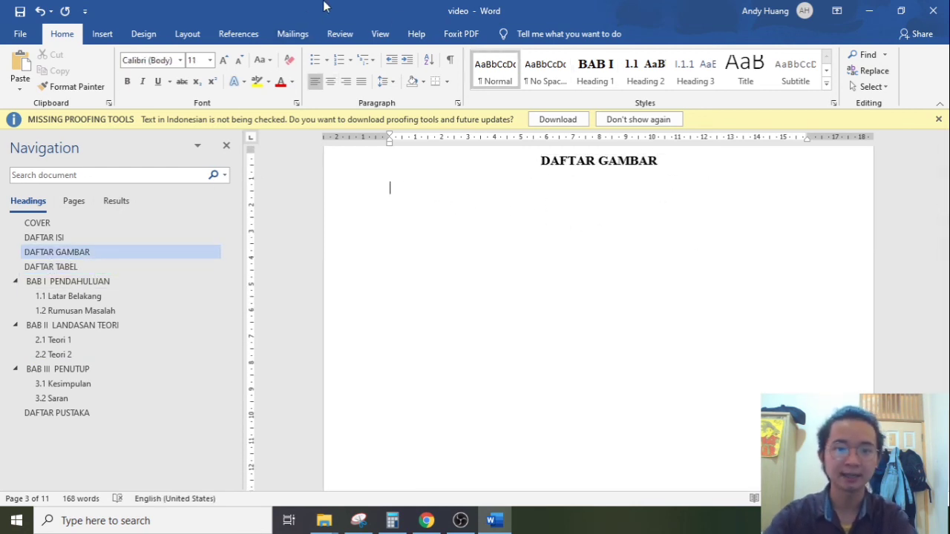
pyautogui.click(231, 37)
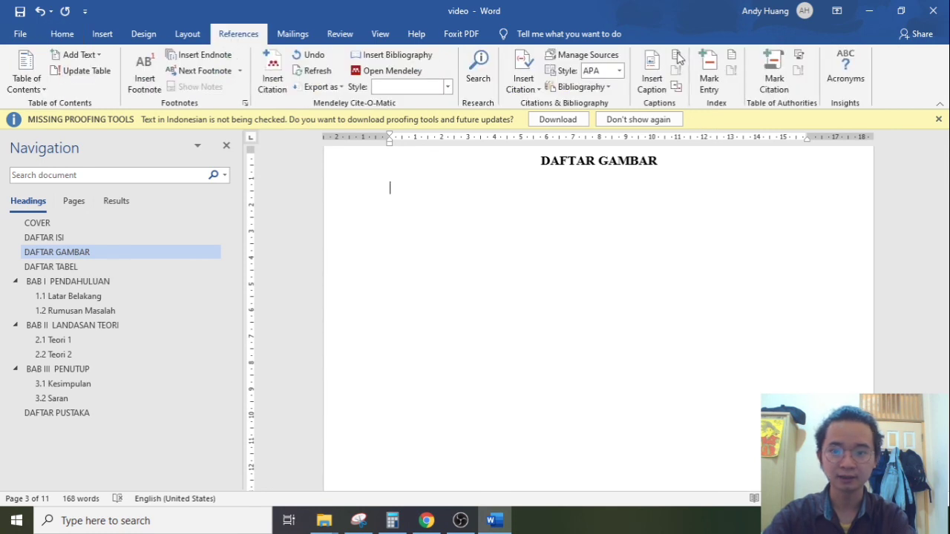
pyautogui.click(676, 57)
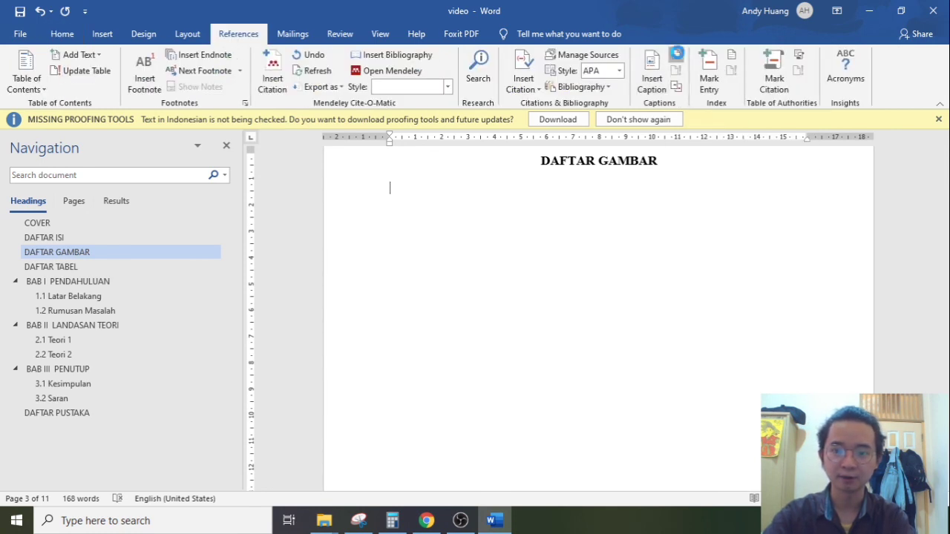
pyautogui.click(445, 326)
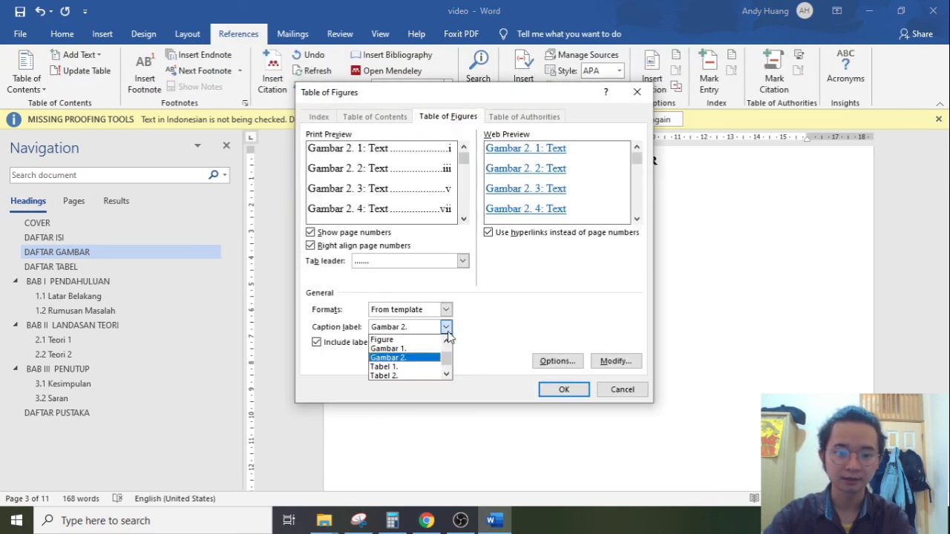
pyautogui.click(412, 344)
pyautogui.click(616, 360)
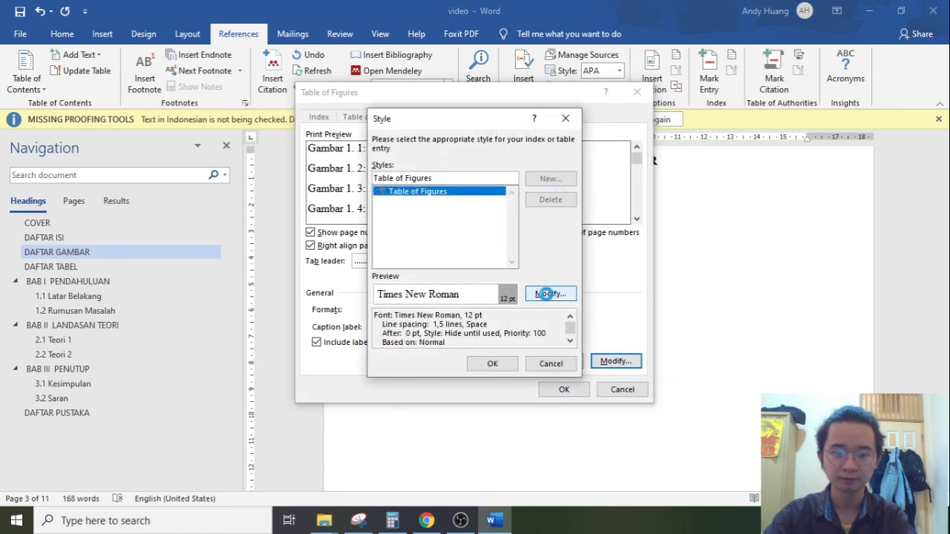
pyautogui.click(549, 293)
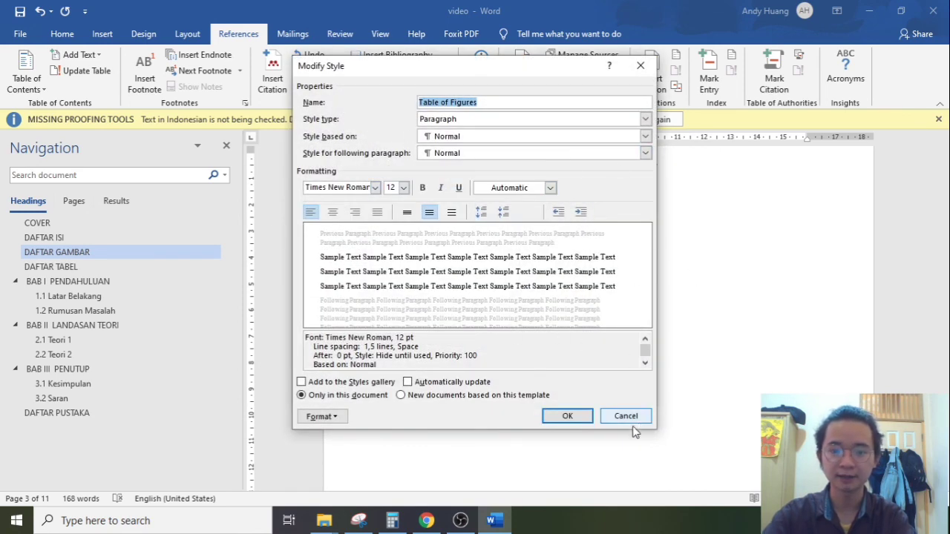
pyautogui.click(568, 416)
pyautogui.click(549, 365)
pyautogui.click(562, 389)
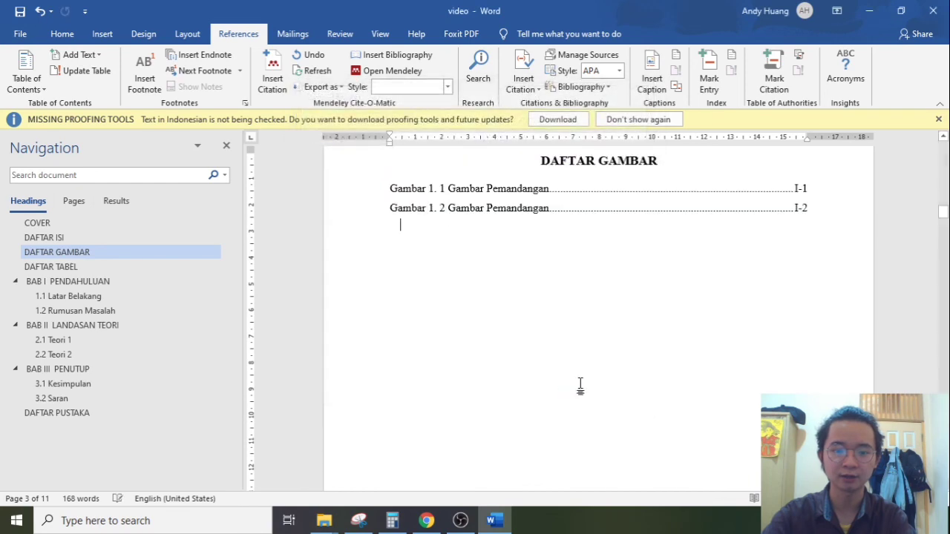
# Insert a second table of figures for the caption label "Gambar 2." below the "Gambar 1." entries
pyautogui.click(653, 80)
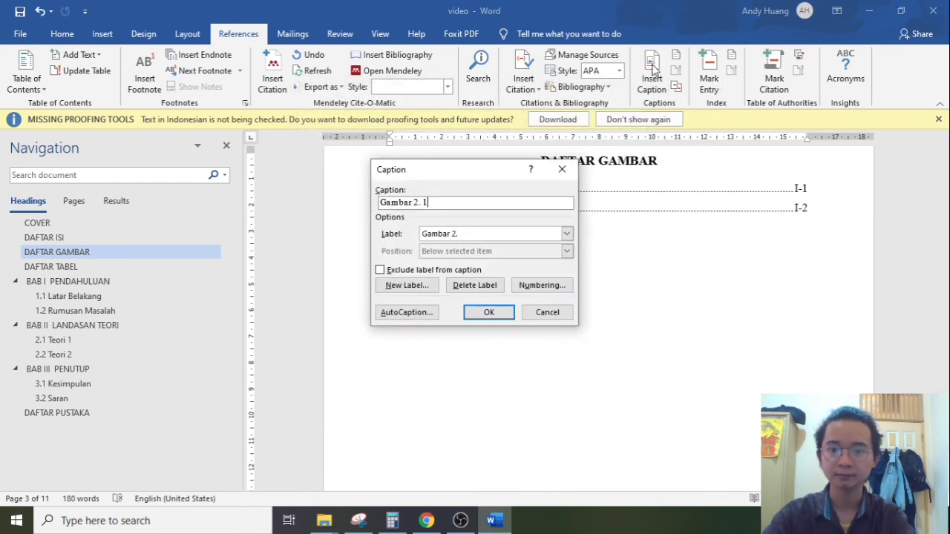
pyautogui.click(564, 170)
pyautogui.click(676, 55)
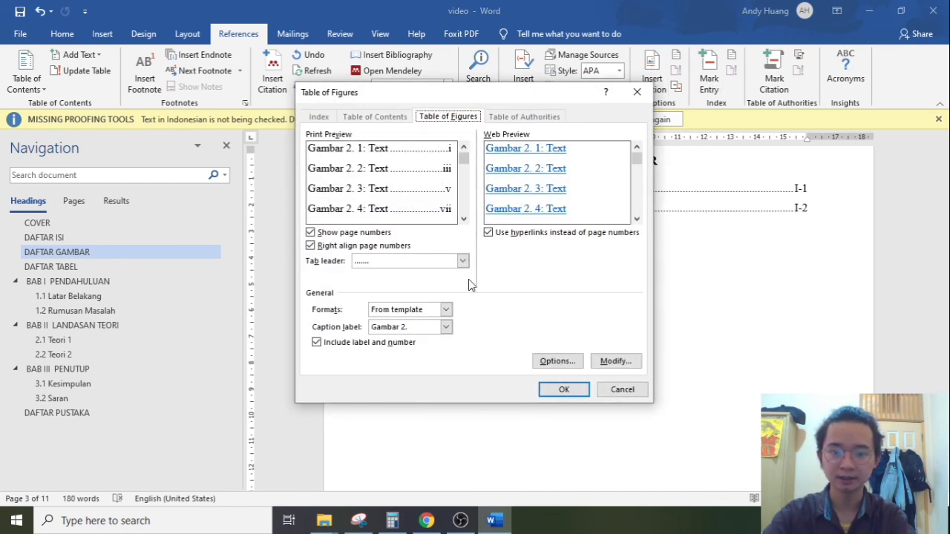
pyautogui.click(445, 327)
pyautogui.click(428, 358)
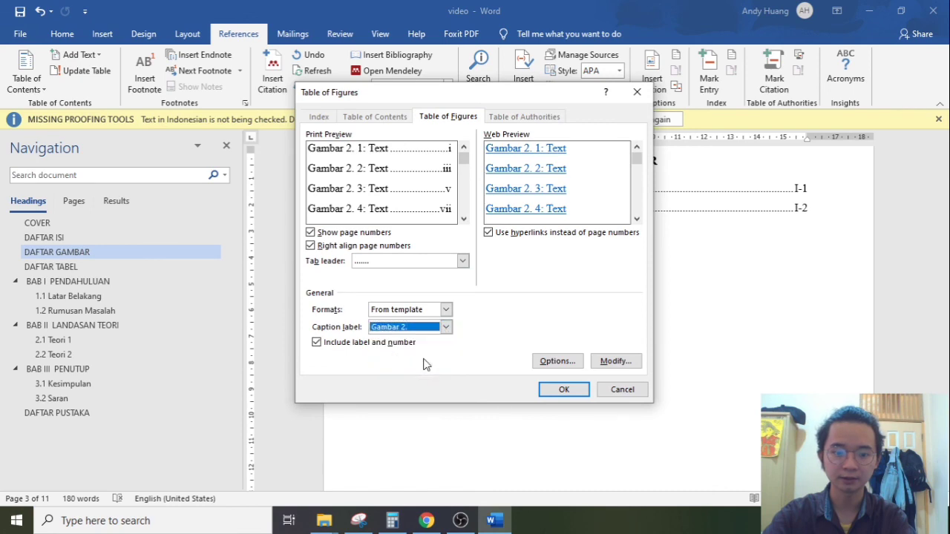
pyautogui.click(564, 389)
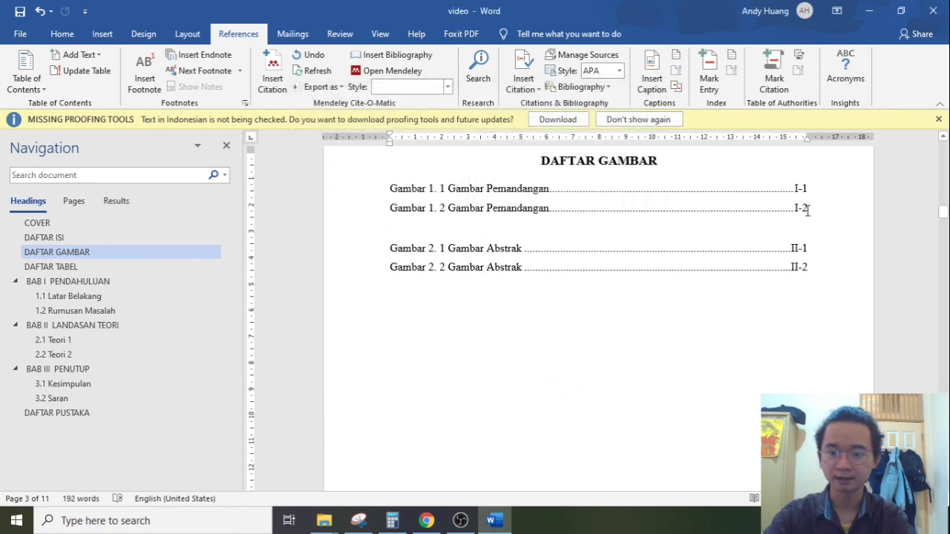
# Delete the empty line between the "Gambar 1." and "Gambar 2." entries, and compare the DAFTAR GAMBAR page with DAFTAR TABEL
pyautogui.click(815, 208)
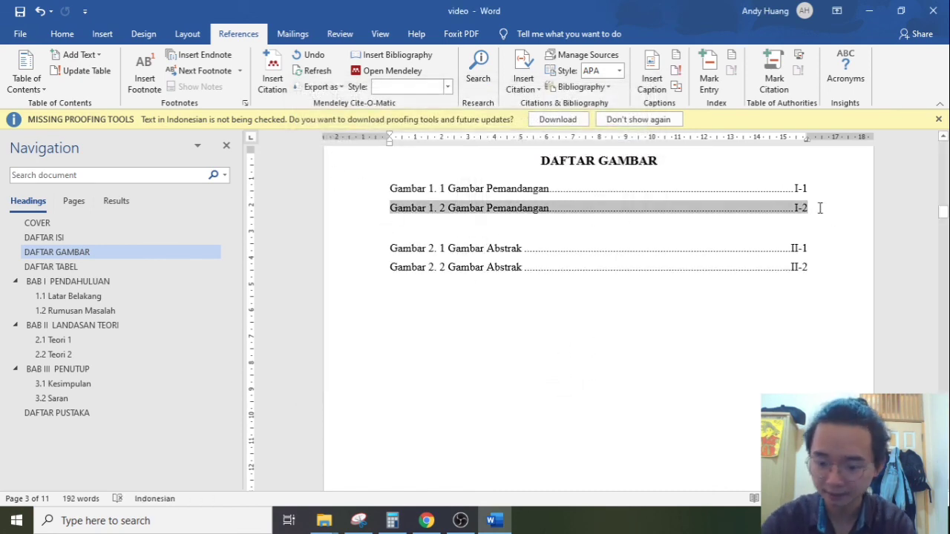
pyautogui.press('Delete')
pyautogui.click(440, 376)
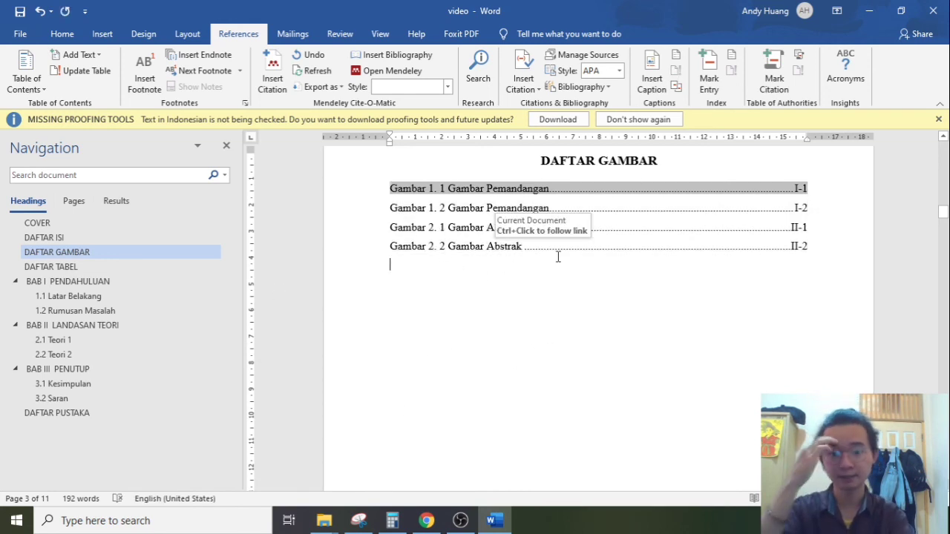
pyautogui.click(77, 268)
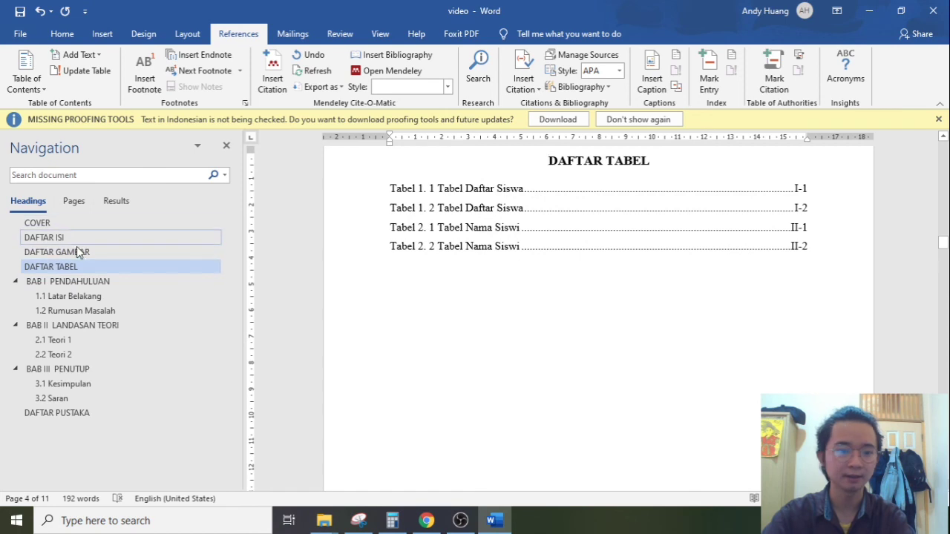
pyautogui.click(113, 250)
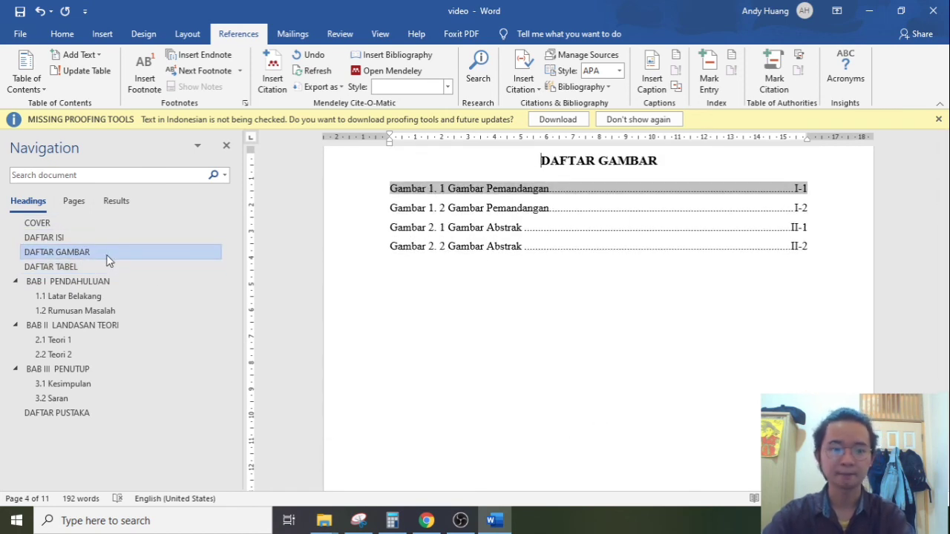